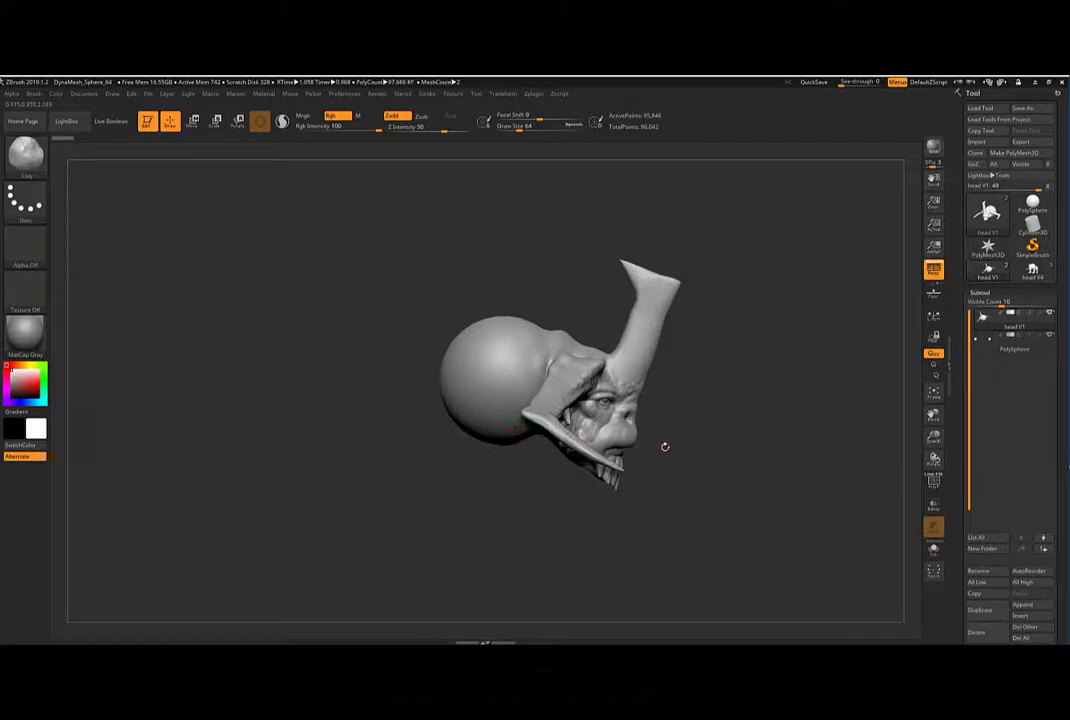
Append a ZSphere to the head model as a new subtool.
{"action": "scroll", "coordinate": [956, 436], "scroll_direction": "down", "scroll_amount": 5}
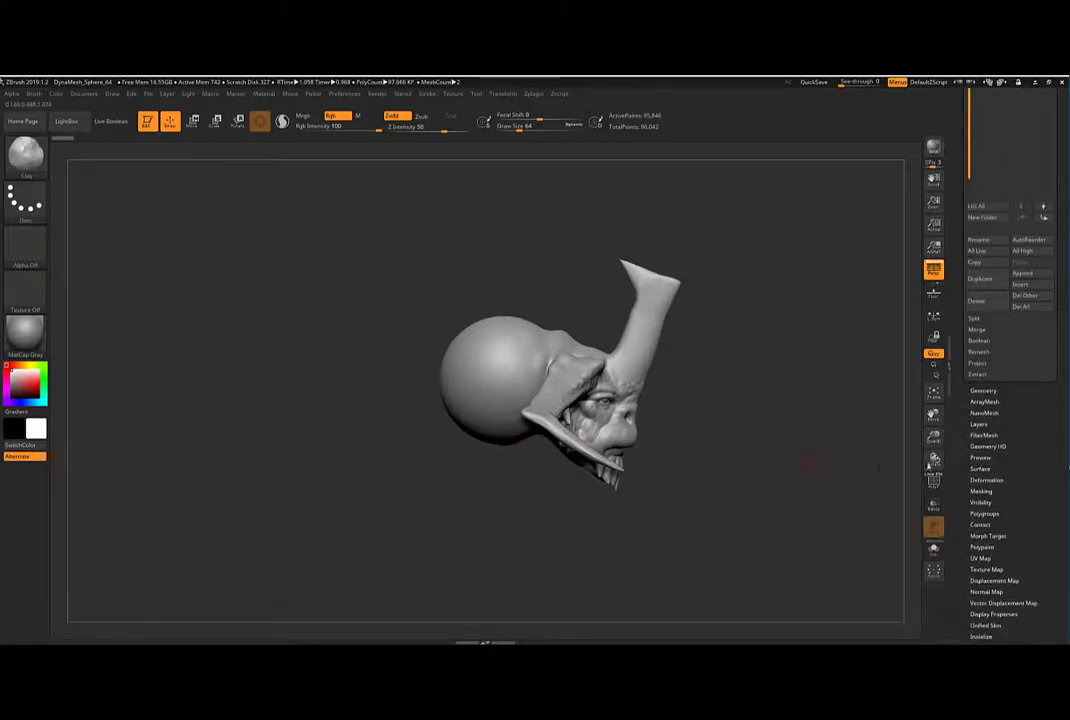
{"action": "left_click", "coordinate": [1022, 274]}
{"action": "left_click", "coordinate": [1022, 274]}
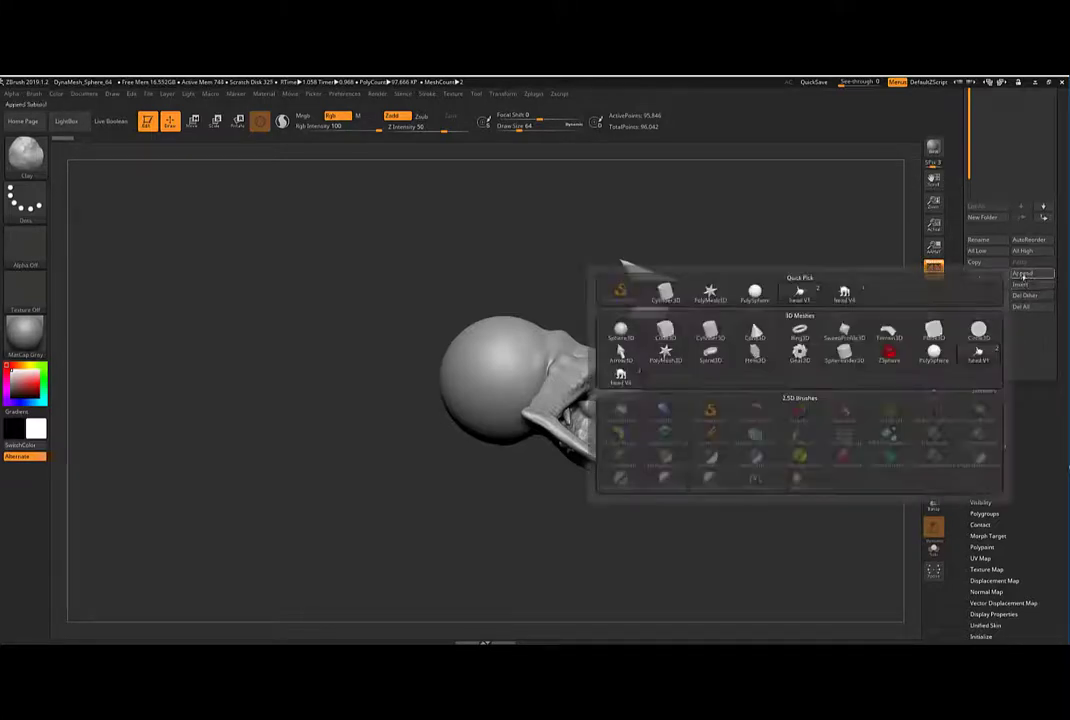
{"action": "left_click", "coordinate": [889, 352]}
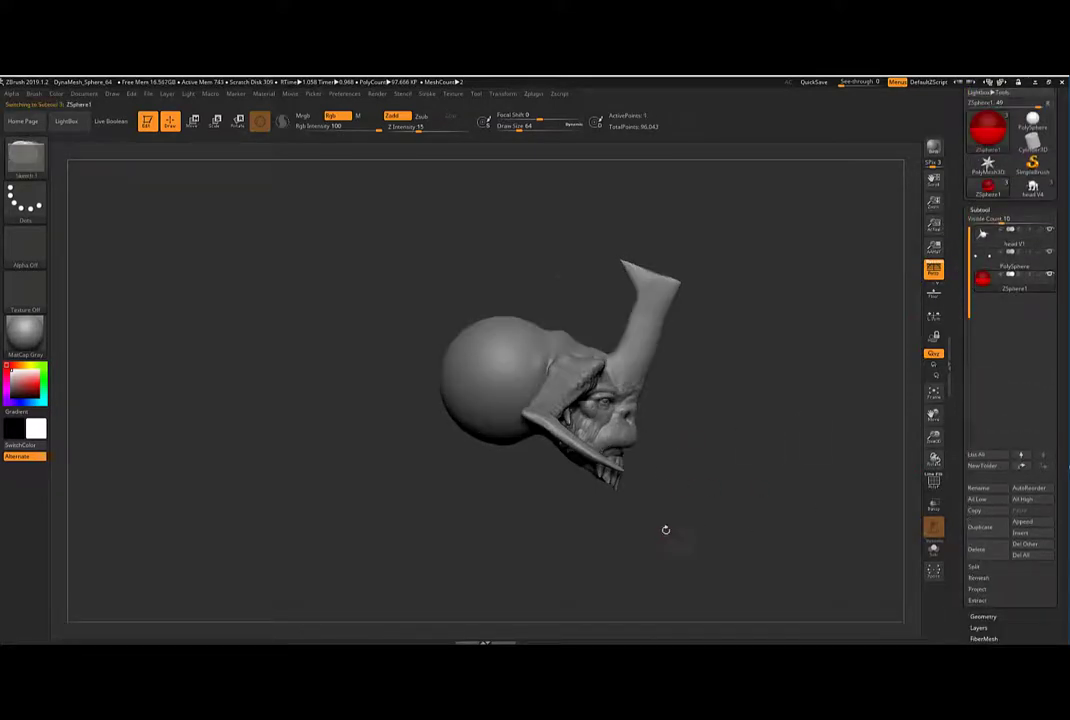
Turn on ghost transparency so the ZSphere shows through the head and the sphere behind it.
{"action": "mouse_move", "coordinate": [665, 529]}
{"action": "left_mouse_down"}
{"action": "mouse_move", "coordinate": [620, 505]}
{"action": "mouse_move", "coordinate": [655, 533]}
{"action": "left_mouse_up"}
{"action": "left_click", "coordinate": [933, 548]}
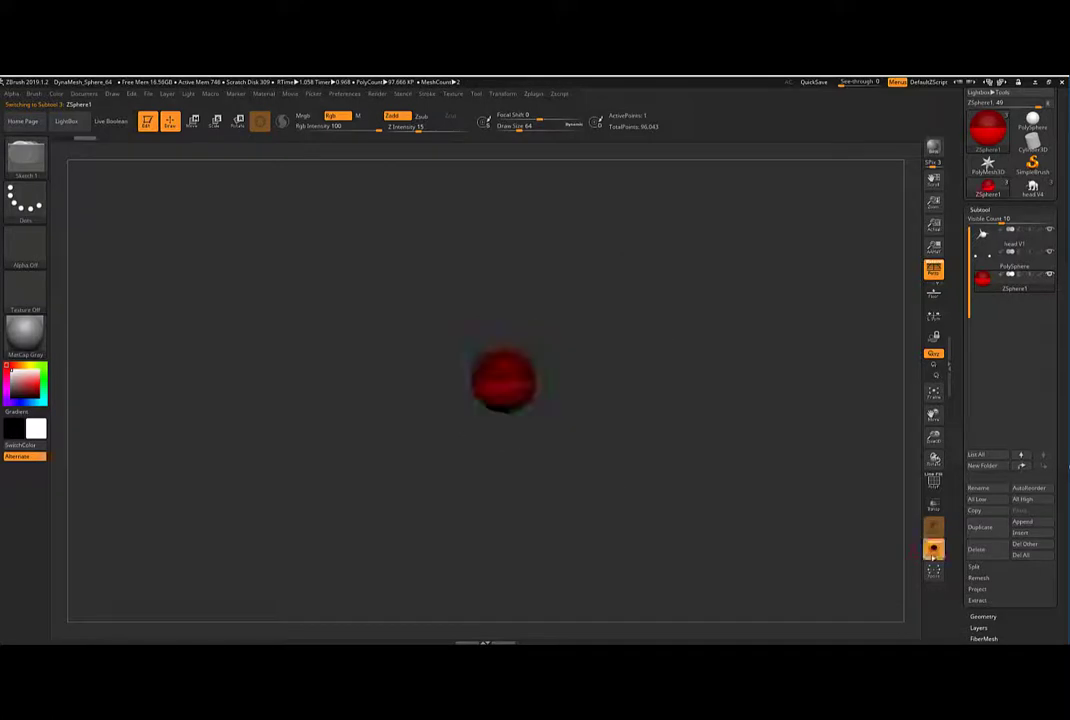
{"action": "left_click", "coordinate": [933, 548]}
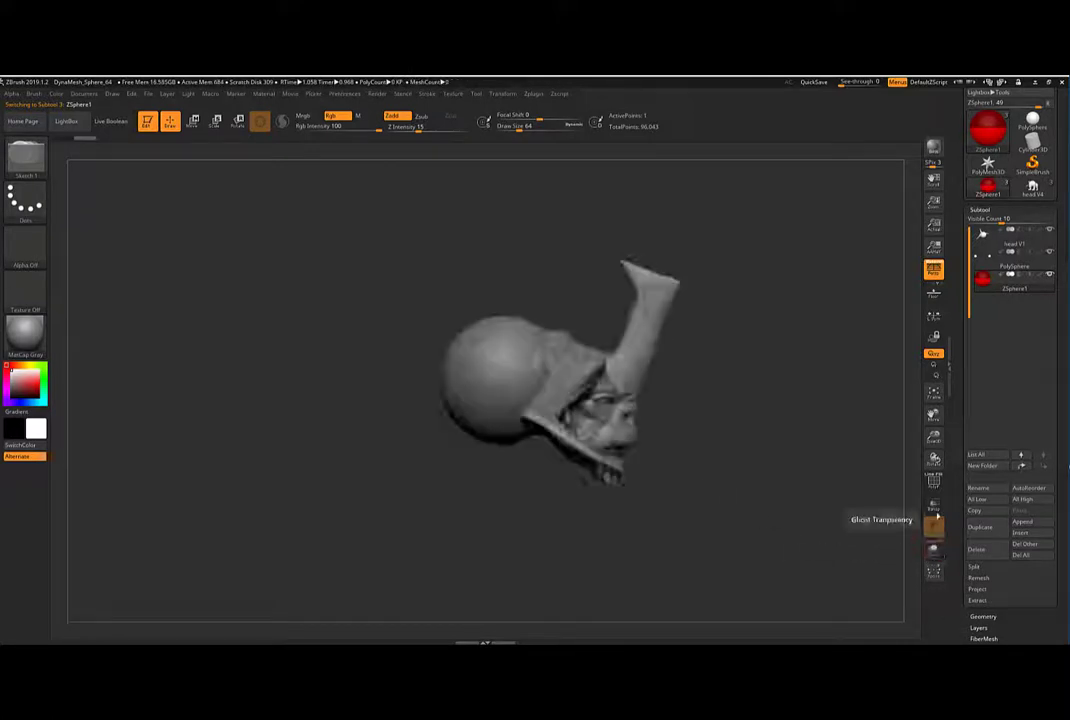
{"action": "left_click", "coordinate": [933, 525]}
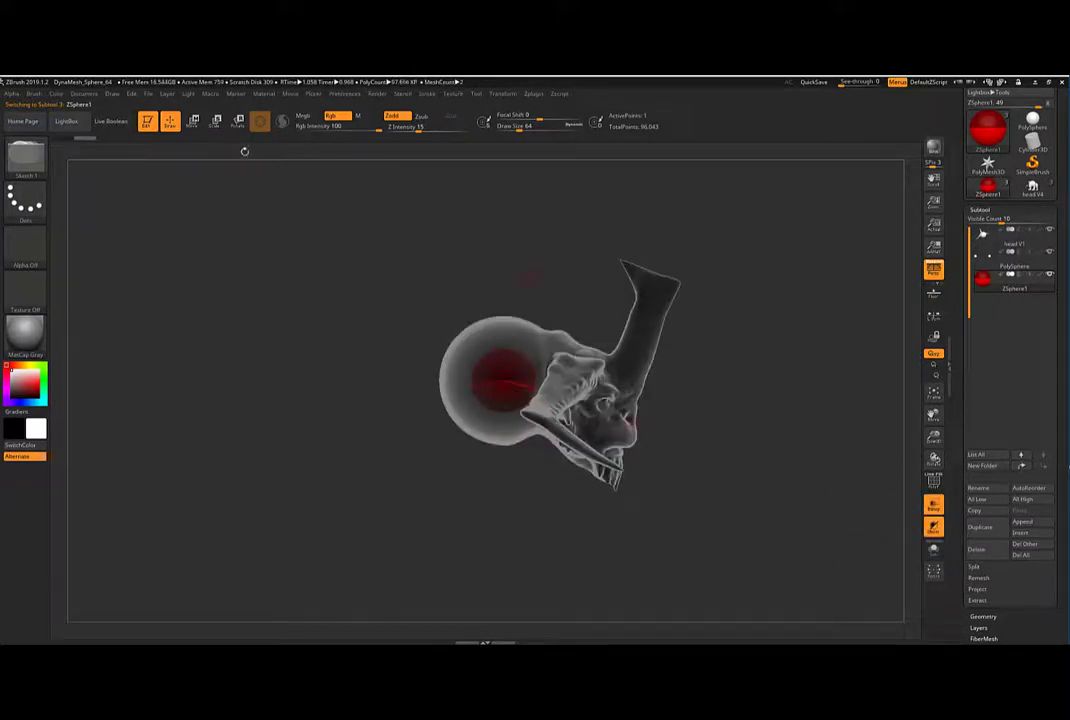
Move the ZSphere backward until it sits at the rear edge of the grey sphere behind the head.
{"action": "left_click", "coordinate": [193, 123]}
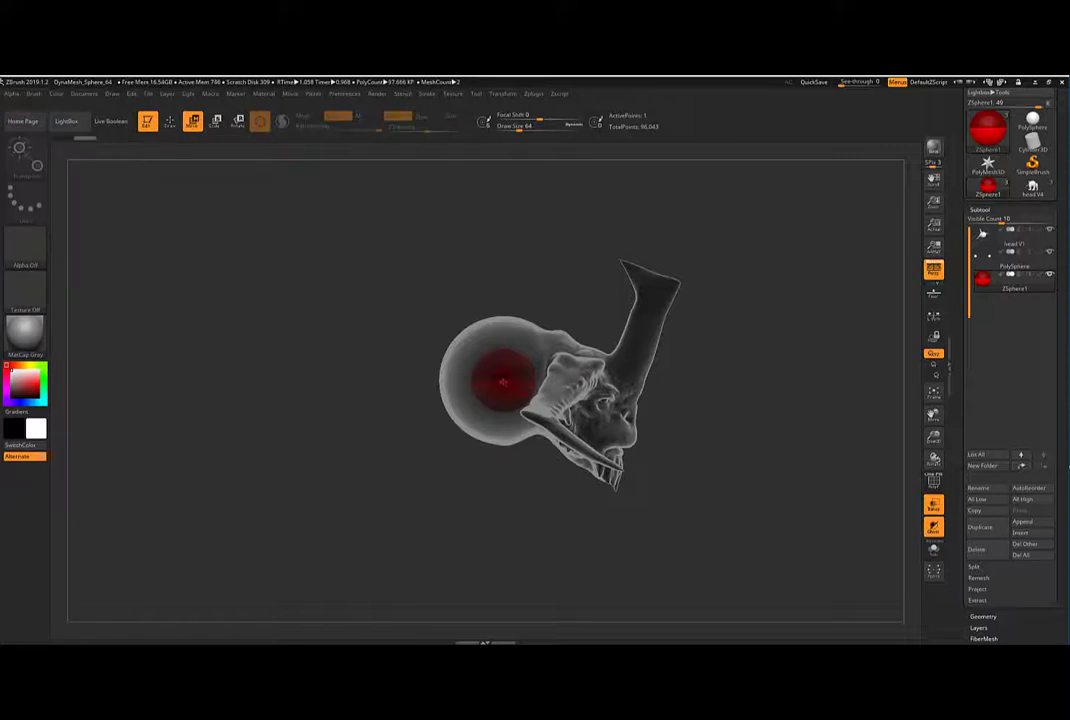
{"action": "left_click_drag", "start_coordinate": [503, 382], "coordinate": [430, 378]}
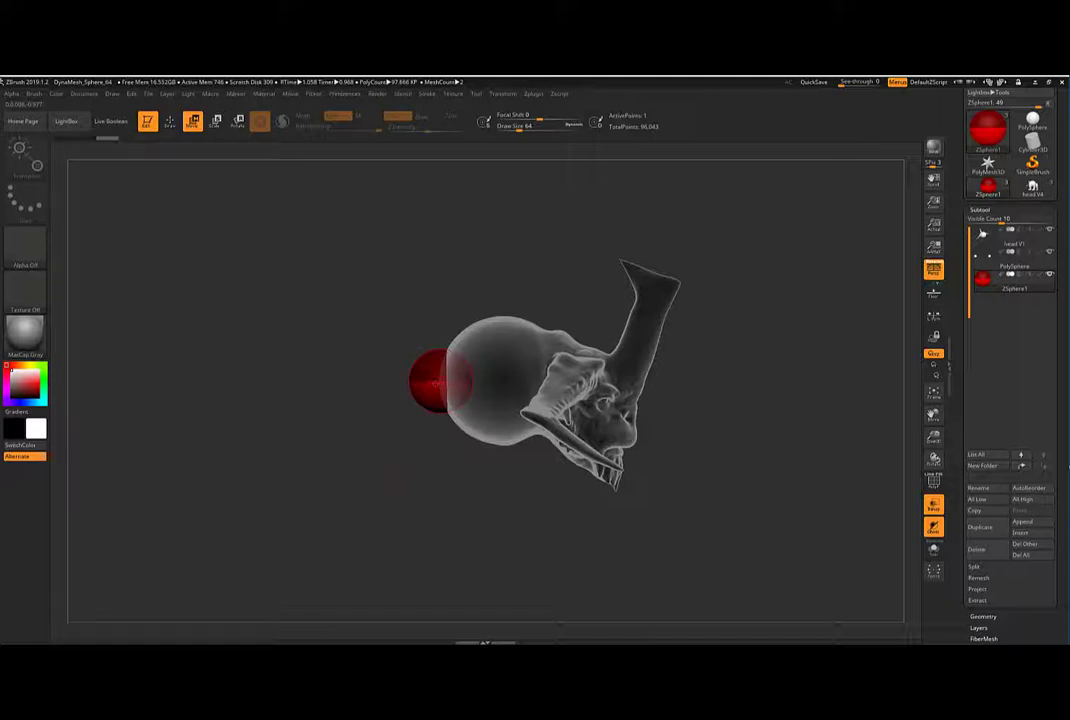
{"action": "key", "text": "q"}
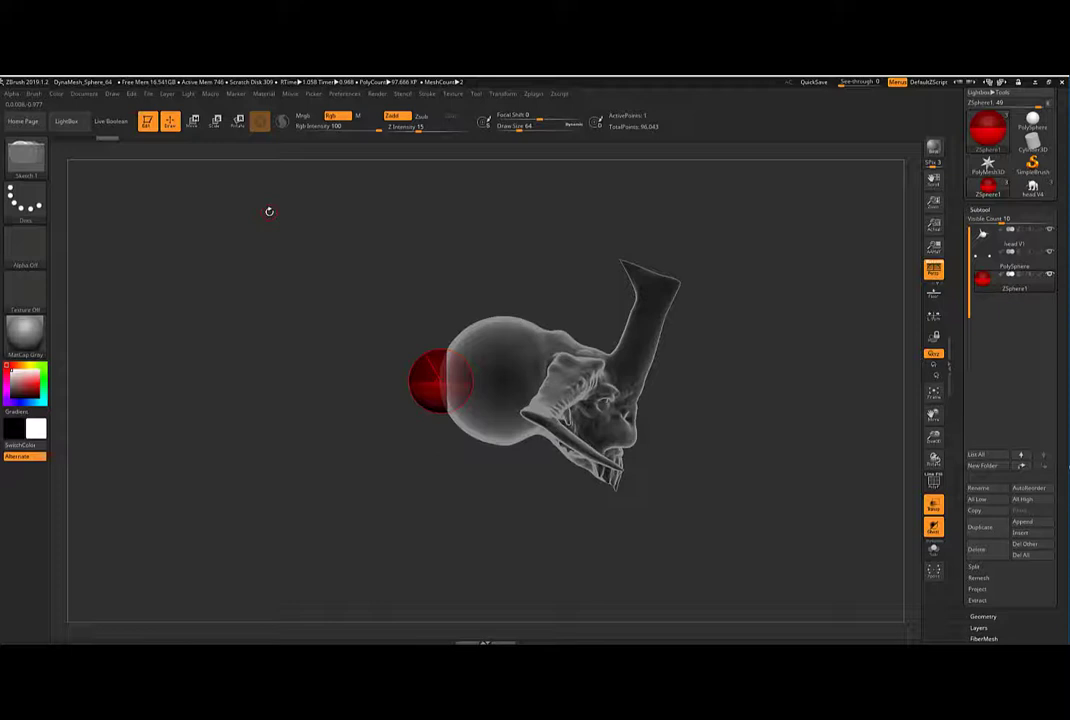
{"action": "left_click", "coordinate": [193, 122]}
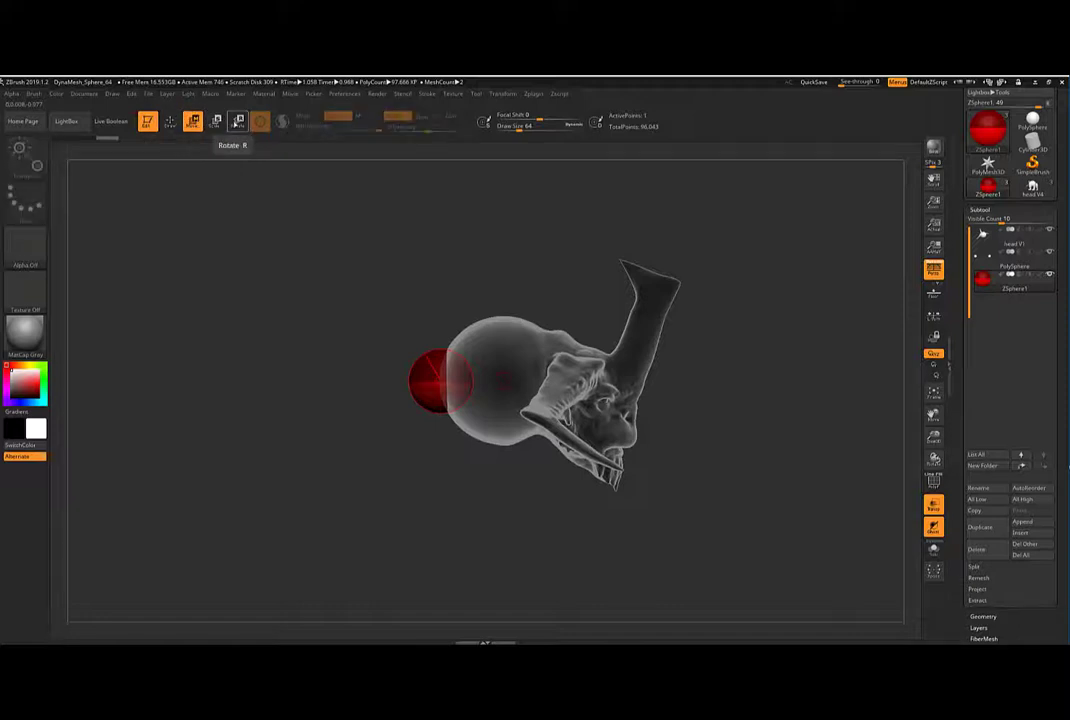
{"action": "left_click", "coordinate": [216, 122]}
{"action": "left_click", "coordinate": [238, 122]}
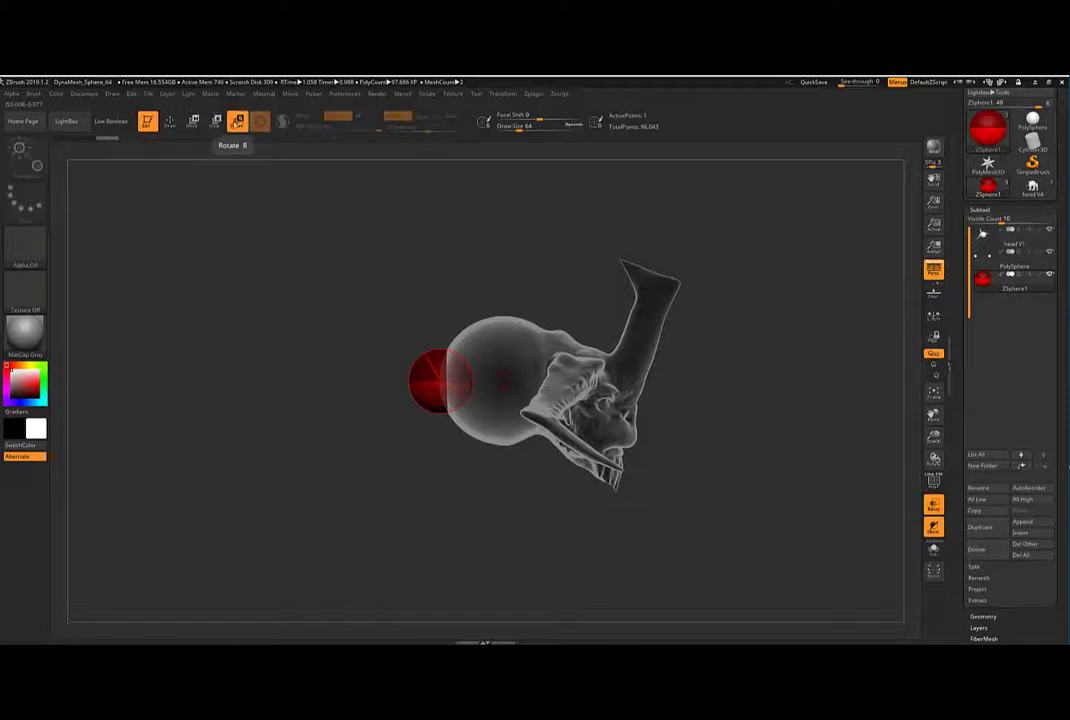
{"action": "left_click", "coordinate": [190, 123]}
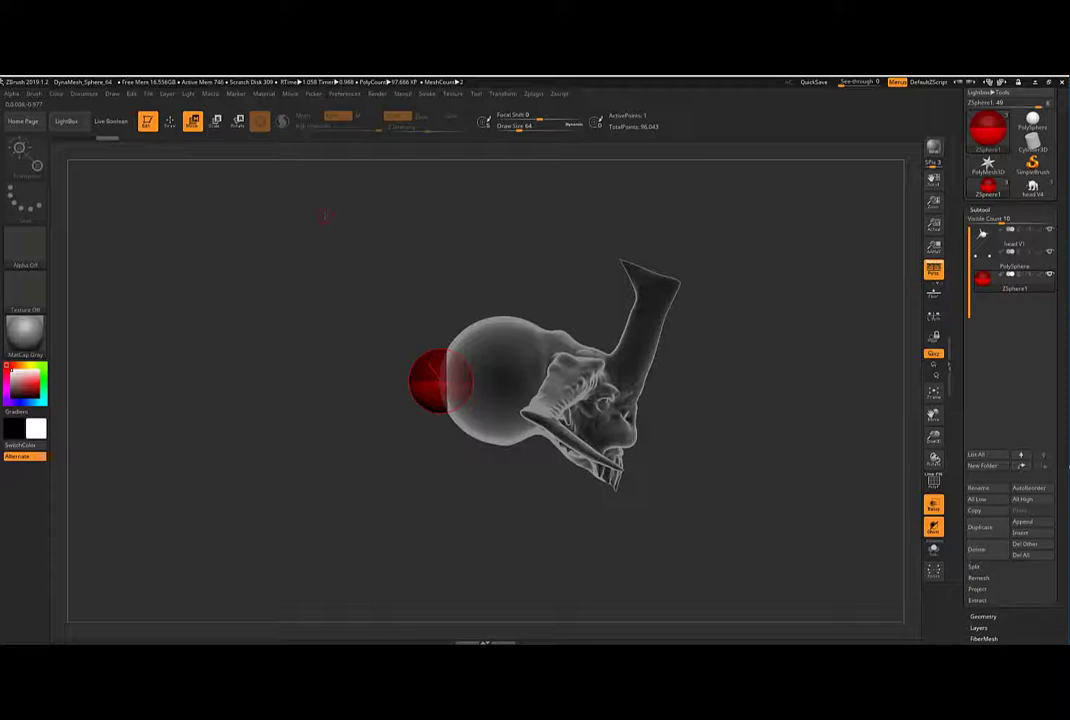
{"action": "key", "text": "r"}
{"action": "key", "text": "w"}
Scale the ZSphere up to about the diameter of the grey sphere behind the head.
{"action": "key", "text": "e"}
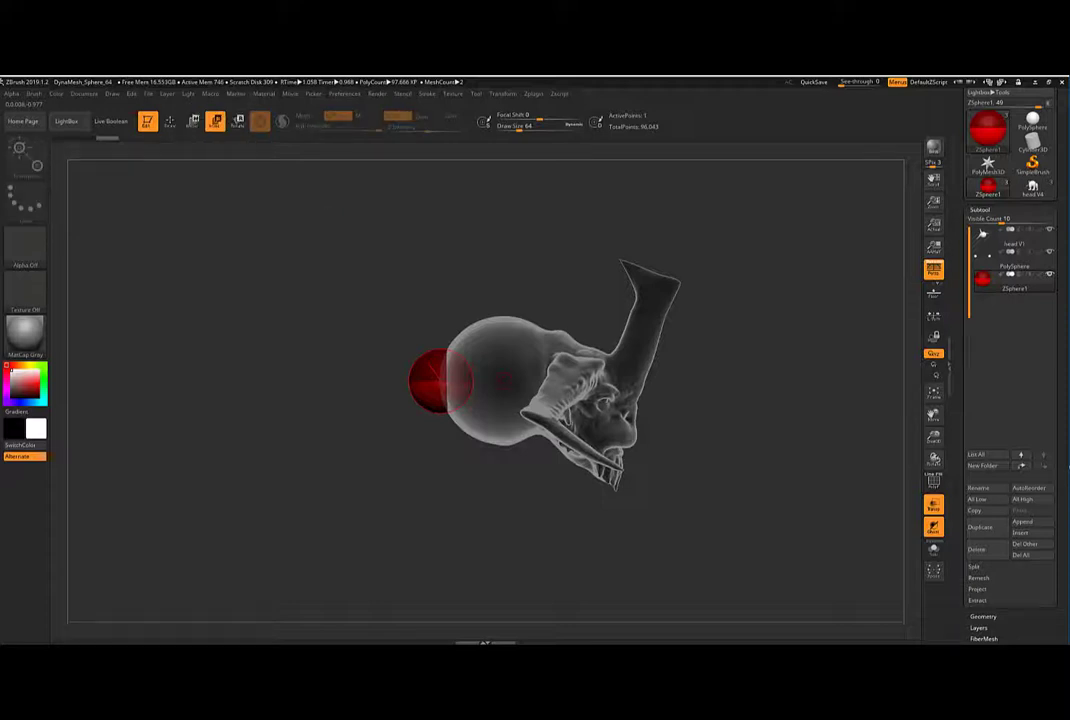
{"action": "left_click_drag", "start_coordinate": [368, 318], "coordinate": [370, 344]}
{"action": "left_click_drag", "start_coordinate": [620, 520], "coordinate": [390, 510]}
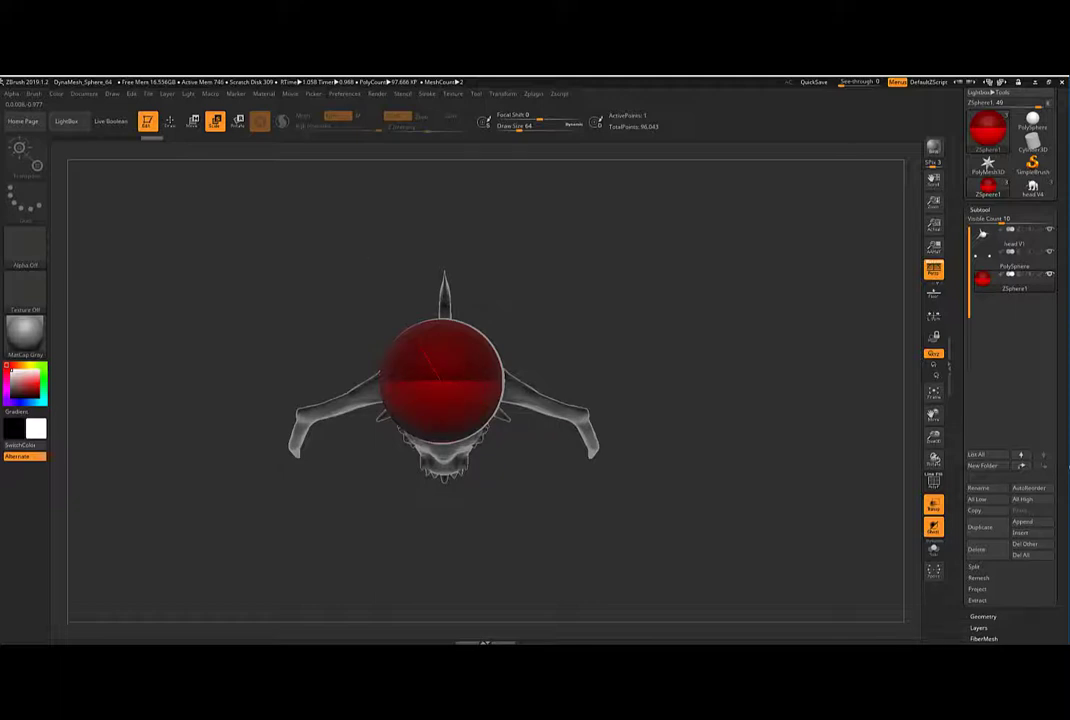
Draw a mirrored pair of small leg ZSphere chains on the underside of the large ZSphere.
{"action": "key", "text": "q"}
{"action": "mouse_move", "coordinate": [468, 402]}
{"action": "left_mouse_down"}
{"action": "mouse_move", "coordinate": [526, 380]}
{"action": "mouse_move", "coordinate": [501, 502]}
{"action": "mouse_move", "coordinate": [358, 360]}
{"action": "left_mouse_up"}
{"action": "mouse_move", "coordinate": [432, 410]}
{"action": "left_mouse_down"}
{"action": "mouse_move", "coordinate": [448, 469]}
{"action": "mouse_move", "coordinate": [467, 474]}
{"action": "mouse_move", "coordinate": [436, 470]}
{"action": "left_mouse_up"}
{"action": "key", "text": "w"}
{"action": "key", "text": "q"}
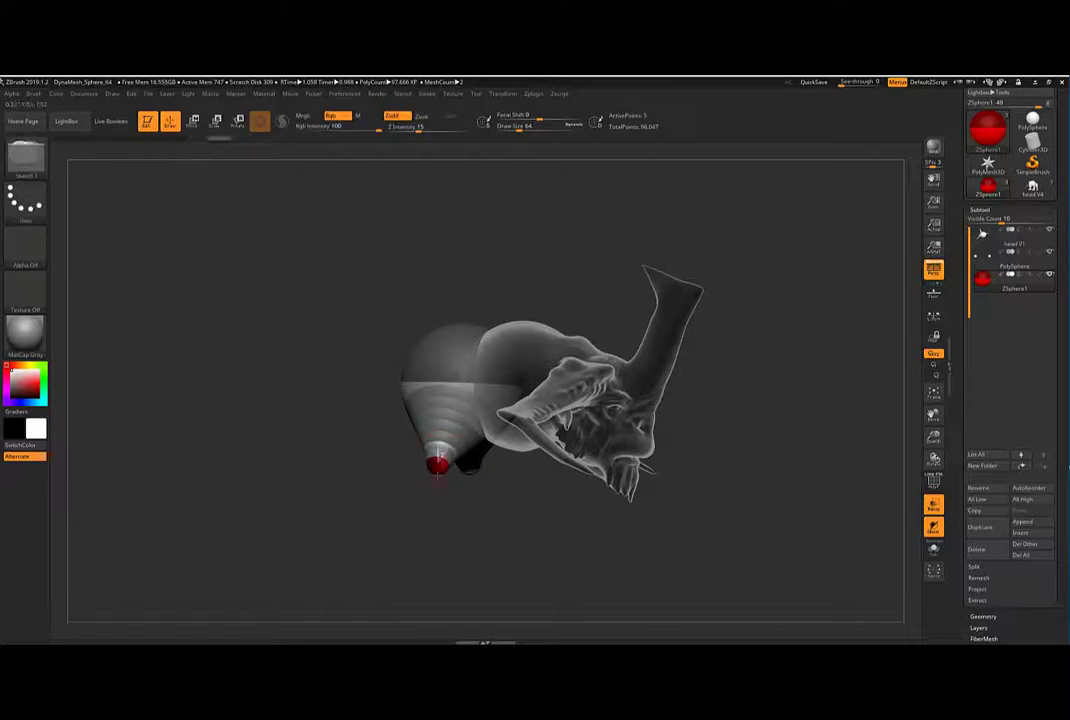
Pull the leg end ZSpheres down to lengthen both legs and rotate the legs forward toward the head.
{"action": "key", "text": "w"}
{"action": "mouse_move", "coordinate": [437, 462]}
{"action": "left_mouse_down"}
{"action": "mouse_move", "coordinate": [413, 532]}
{"action": "mouse_move", "coordinate": [499, 512]}
{"action": "mouse_move", "coordinate": [468, 533]}
{"action": "mouse_move", "coordinate": [442, 504]}
{"action": "mouse_move", "coordinate": [400, 505]}
{"action": "left_mouse_up"}
{"action": "key", "text": "r"}
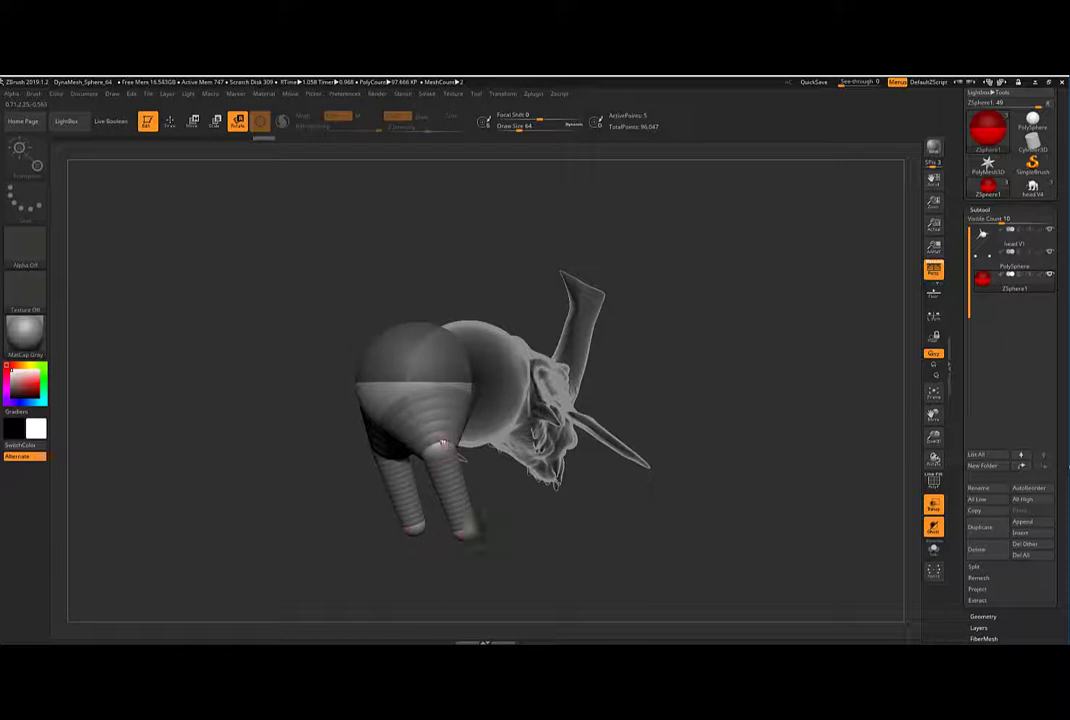
{"action": "left_click_drag", "start_coordinate": [396, 438], "coordinate": [454, 487]}
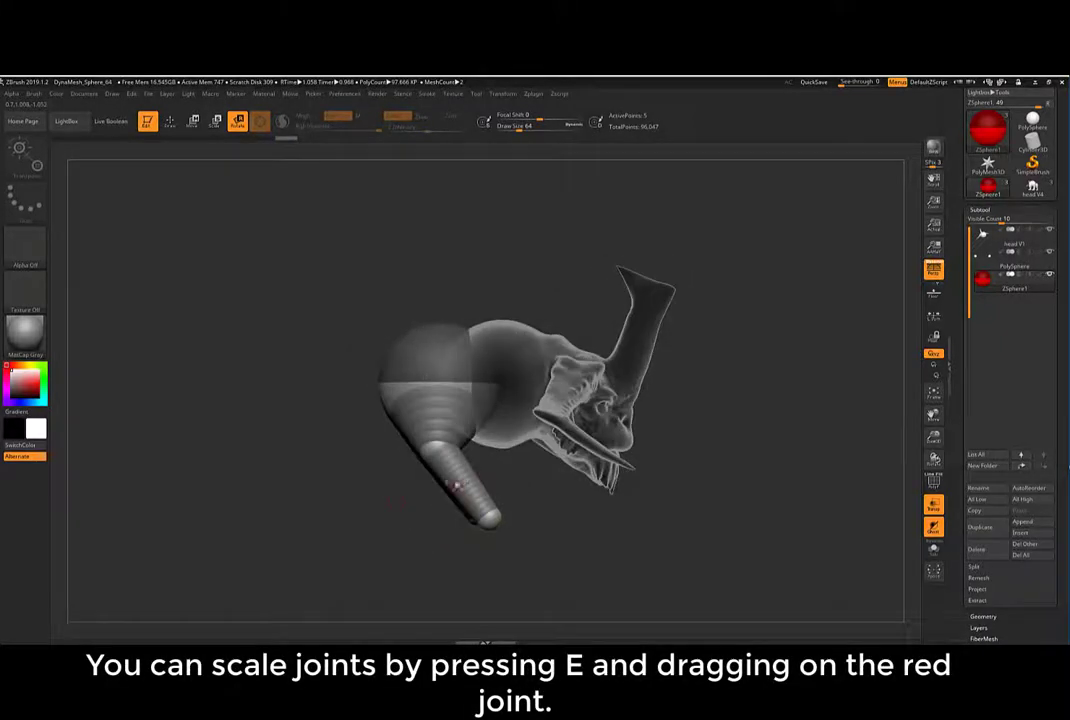
Insert a joint halfway along each leg and move it backward to form a bent knee.
{"action": "key", "text": "q"}
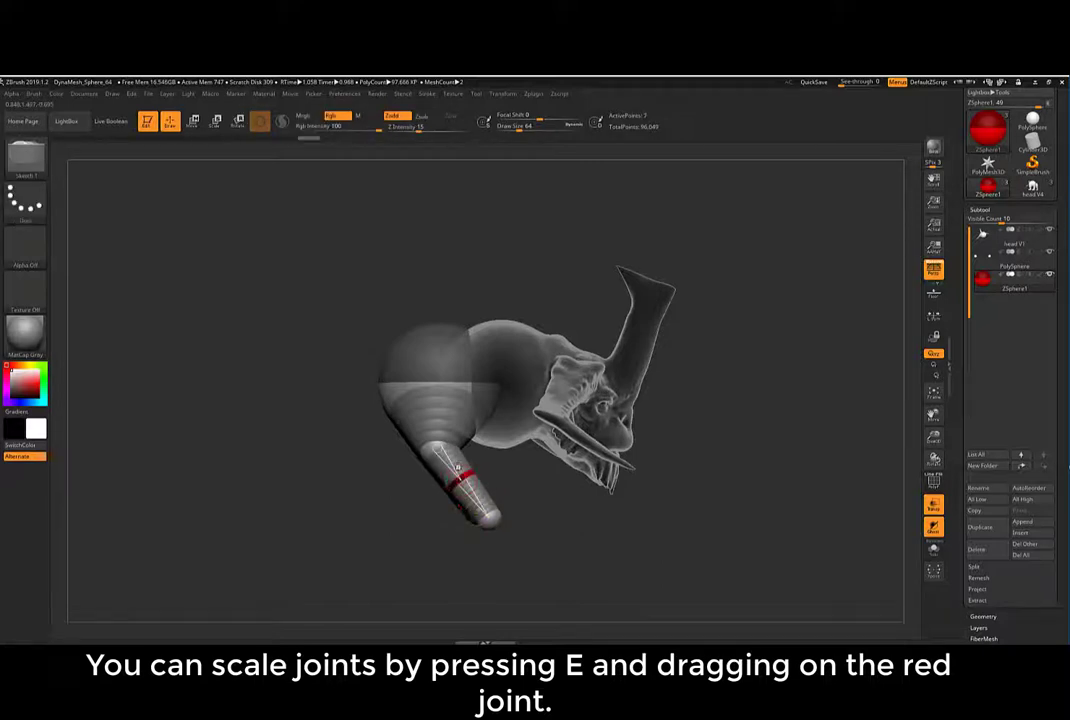
{"action": "key", "text": "w"}
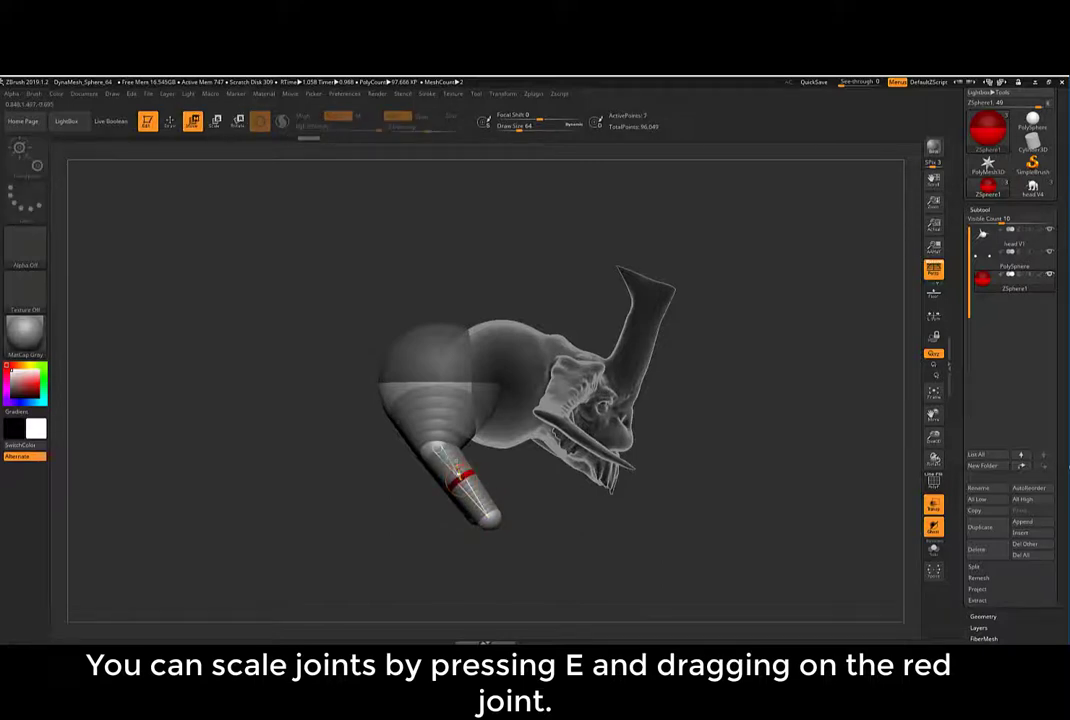
{"action": "left_click_drag", "start_coordinate": [457, 468], "coordinate": [428, 497]}
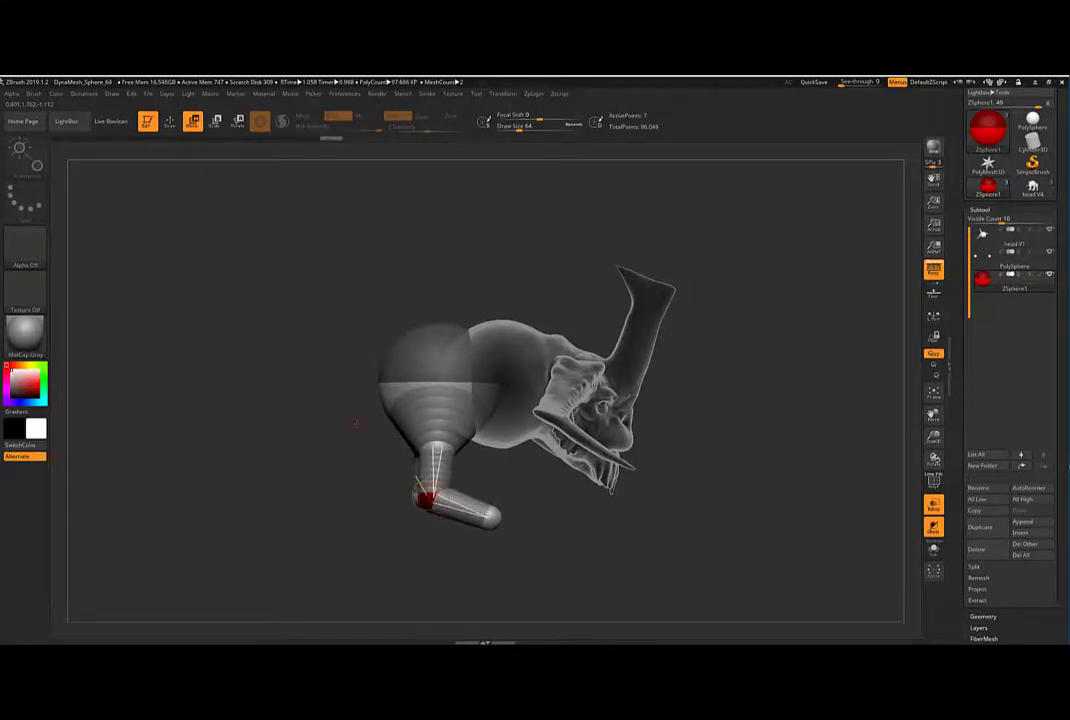
Draw a ZSphere on the back of the root ZSphere and move it backward to form a long body.
{"action": "left_click_drag", "start_coordinate": [370, 418], "coordinate": [368, 388]}
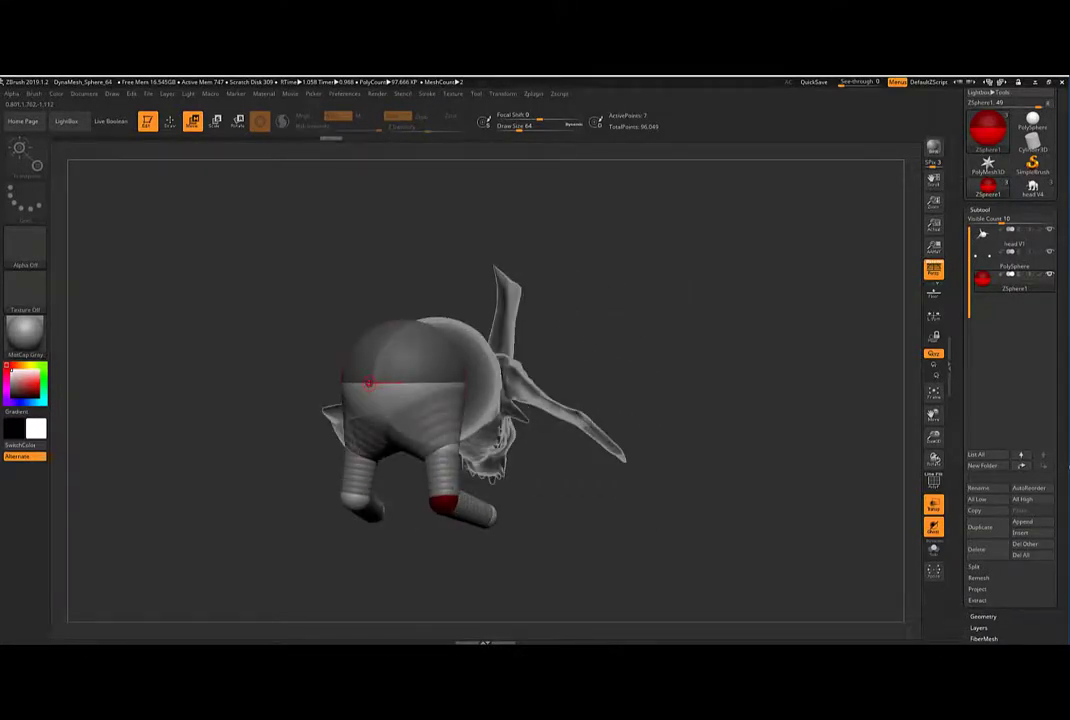
{"action": "key", "text": "q"}
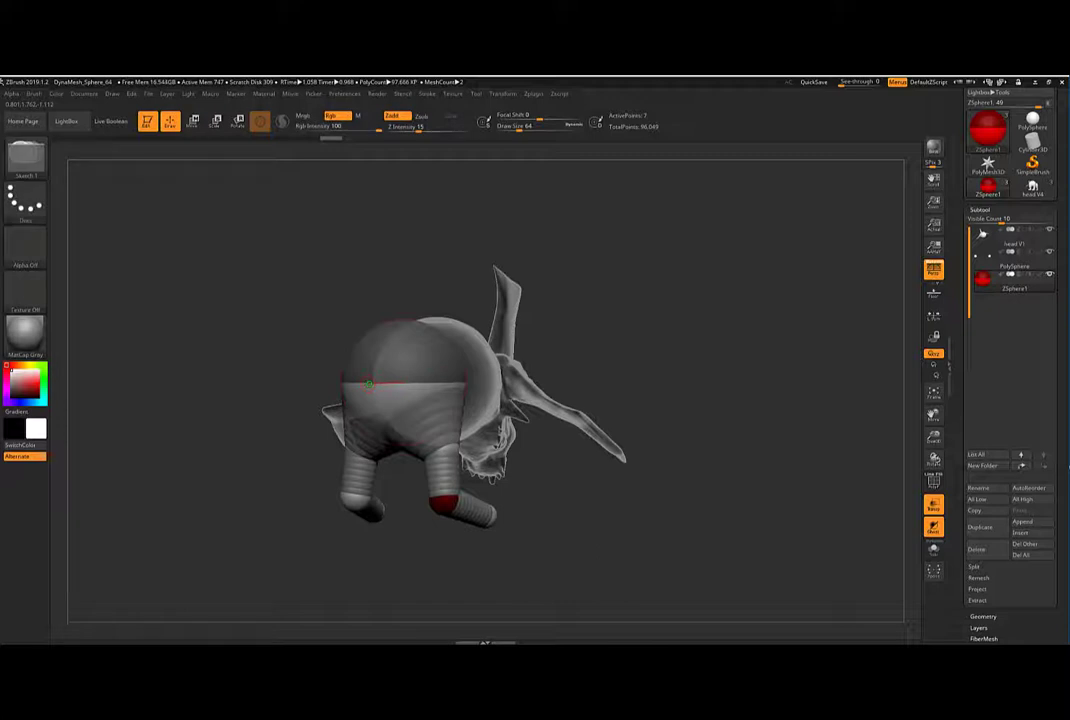
{"action": "mouse_move", "coordinate": [368, 384]}
{"action": "left_mouse_down"}
{"action": "mouse_move", "coordinate": [319, 466]}
{"action": "mouse_move", "coordinate": [335, 452]}
{"action": "mouse_move", "coordinate": [316, 442]}
{"action": "left_mouse_up"}
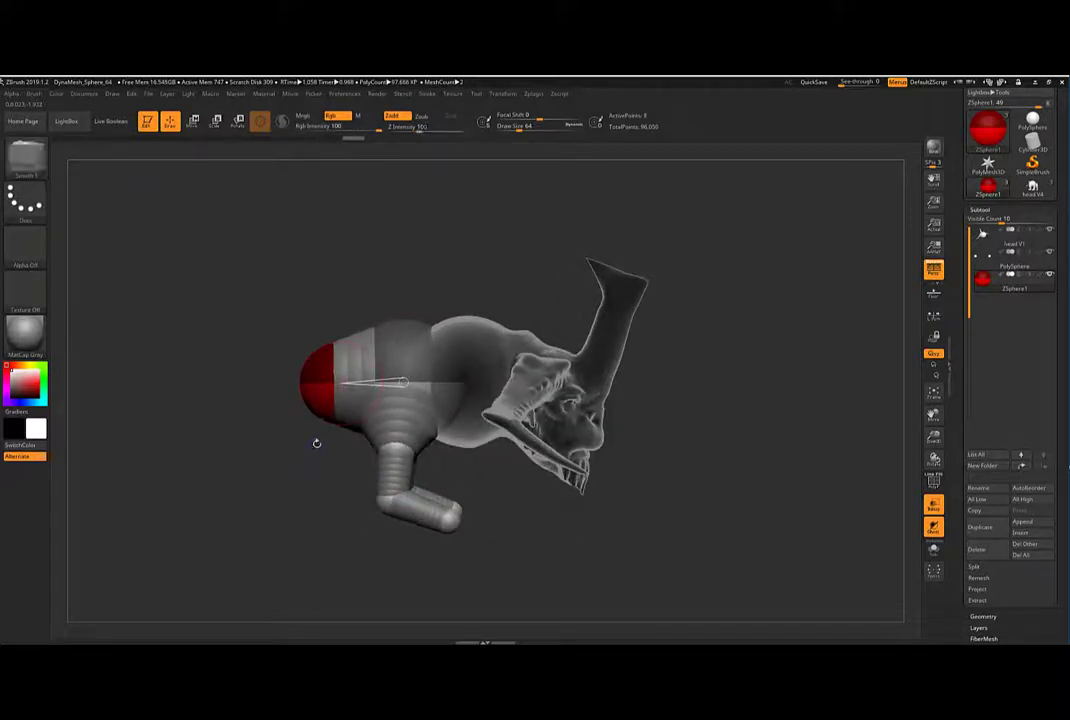
{"action": "key", "text": "w"}
{"action": "left_click_drag", "start_coordinate": [316, 385], "coordinate": [228, 398]}
{"action": "left_click_drag", "start_coordinate": [505, 562], "coordinate": [517, 548]}
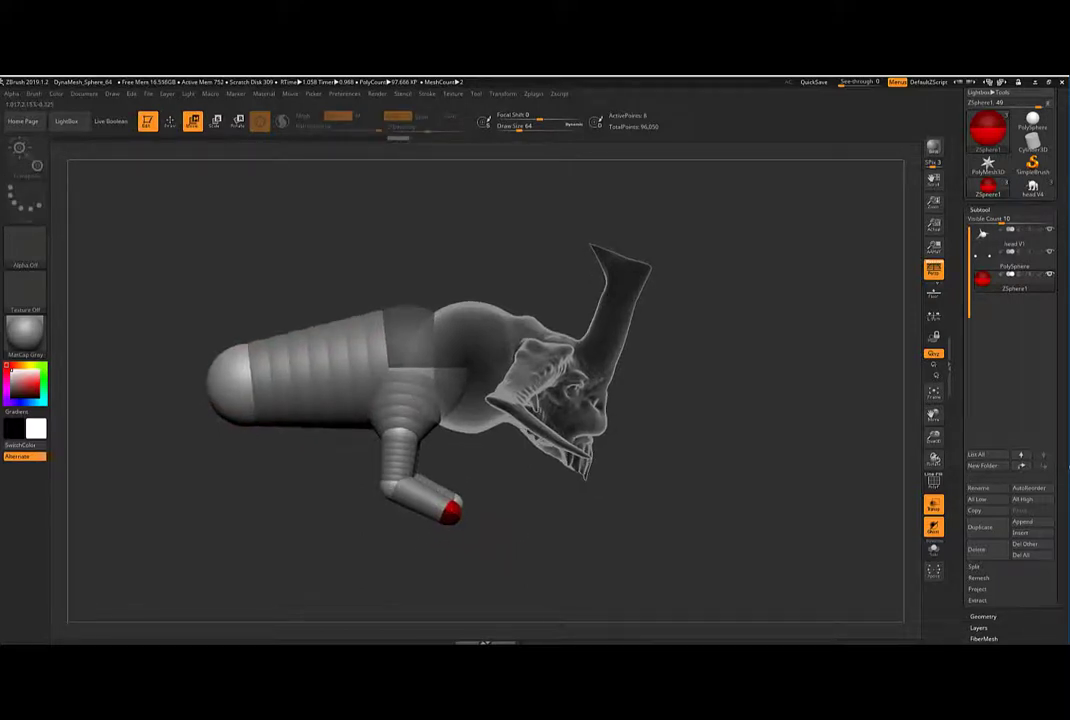
Delete the end ZSpheres of the legs so each leg stops at the knee joint.
{"action": "key", "text": "q"}
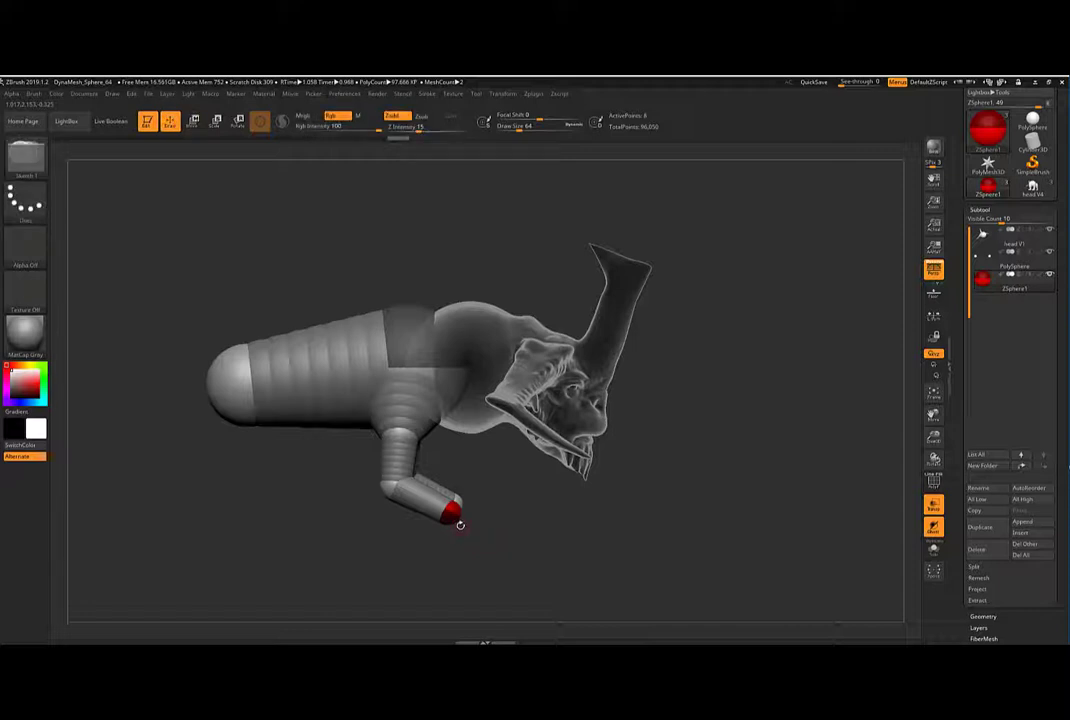
{"action": "left_click_drag", "start_coordinate": [448, 513], "coordinate": [489, 563]}
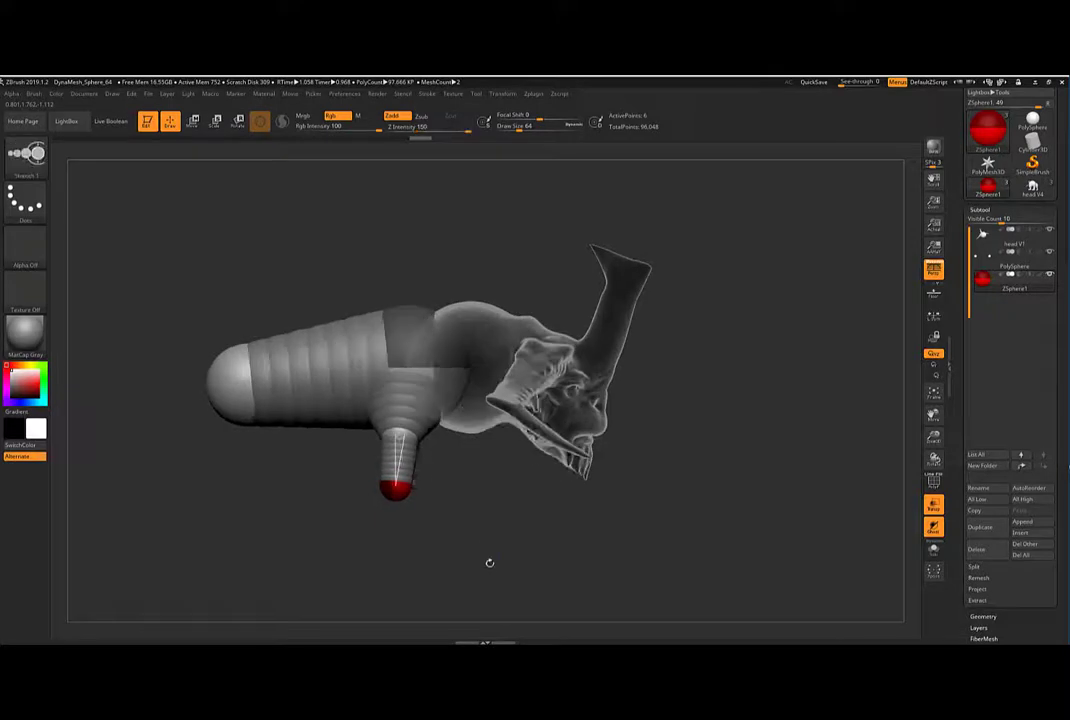
{"action": "key", "text": "shift"}
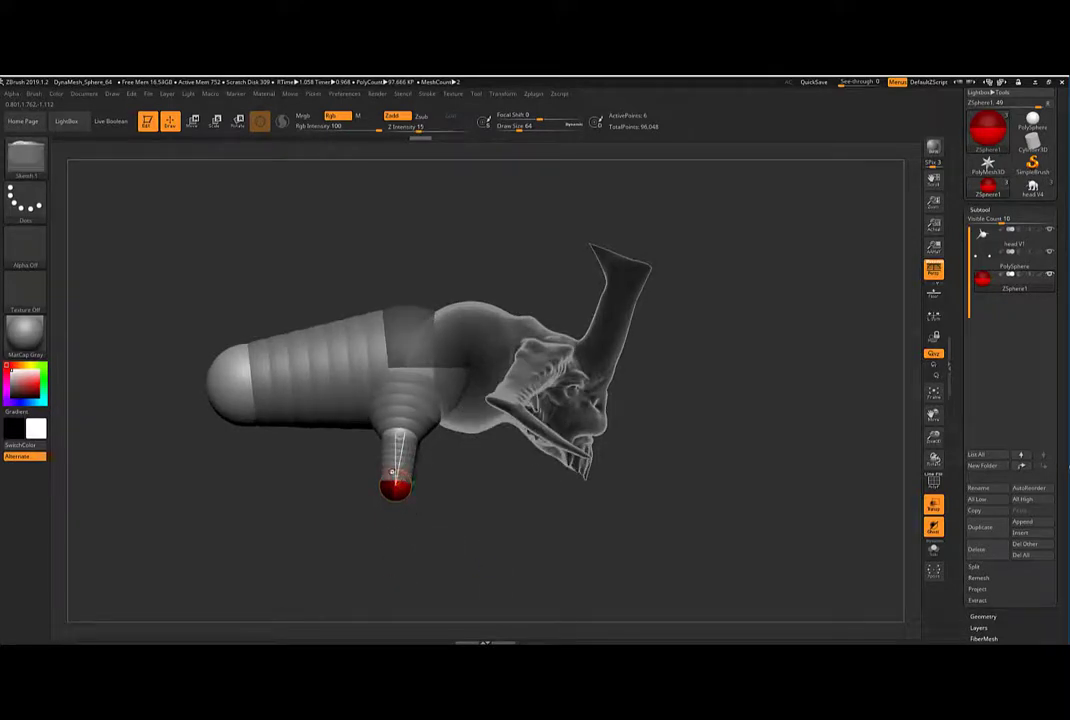
Insert two extra joints along the shortened leg and delete both again.
{"action": "left_click", "coordinate": [396, 458]}
{"action": "left_click", "coordinate": [396, 445]}
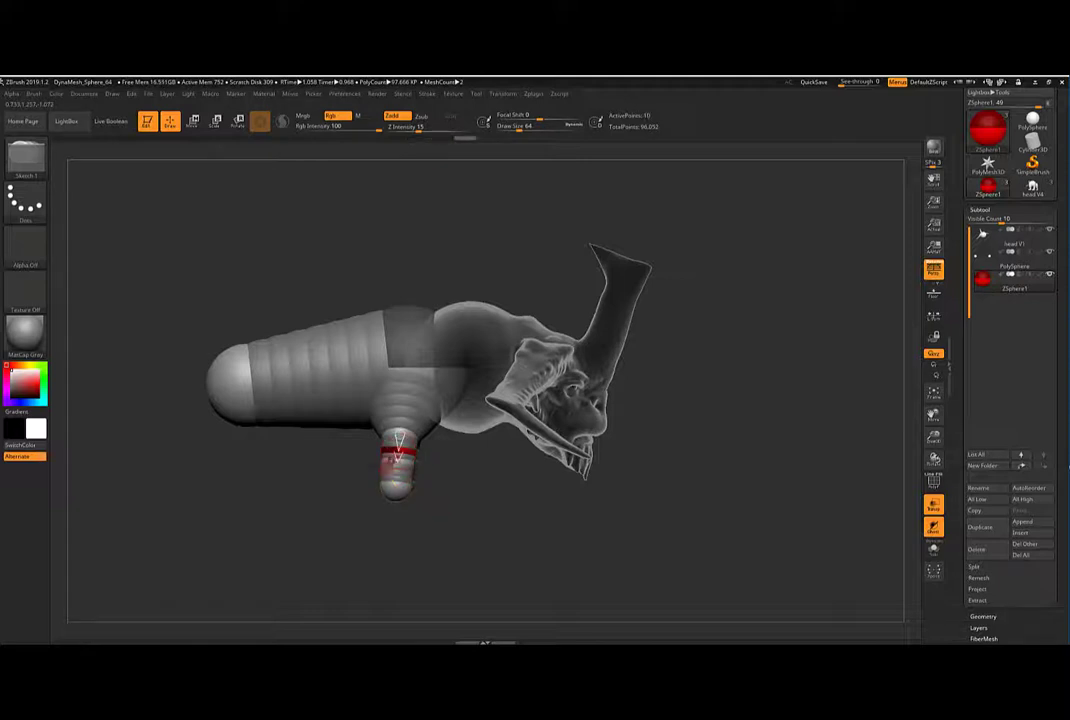
{"action": "left_click", "coordinate": [399, 437], "text": "alt"}
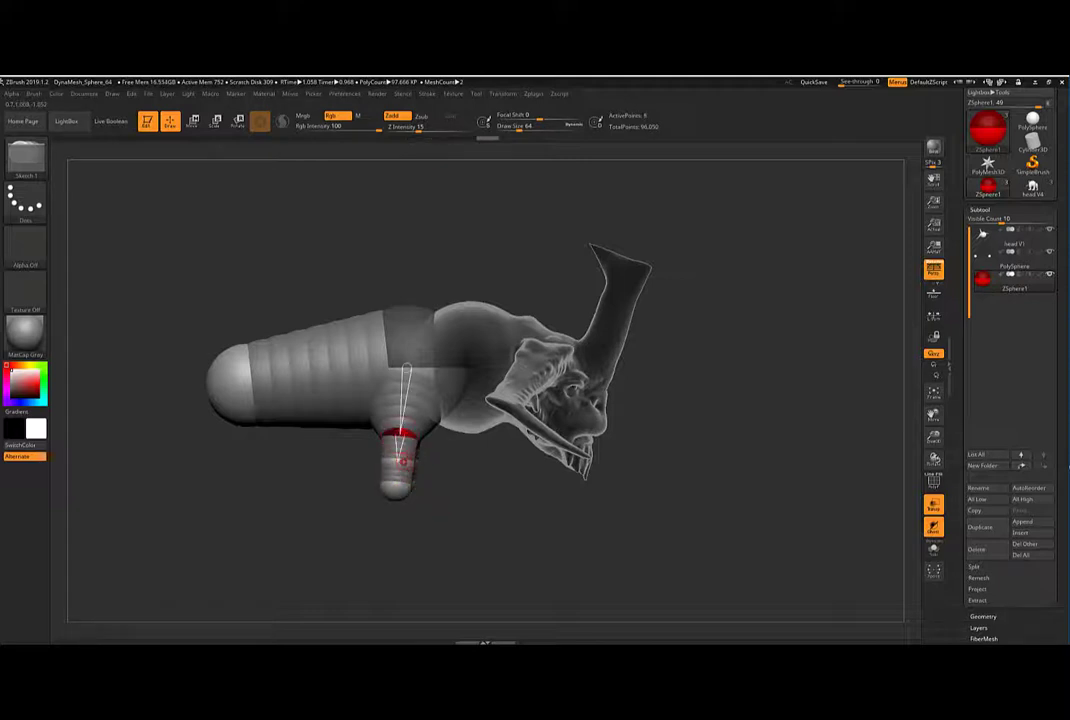
{"action": "left_click", "coordinate": [402, 461], "text": "alt"}
Preview the adaptive skin mesh of the ZSphere body and return to the ZSphere view.
{"action": "left_click_drag", "start_coordinate": [499, 535], "coordinate": [538, 506]}
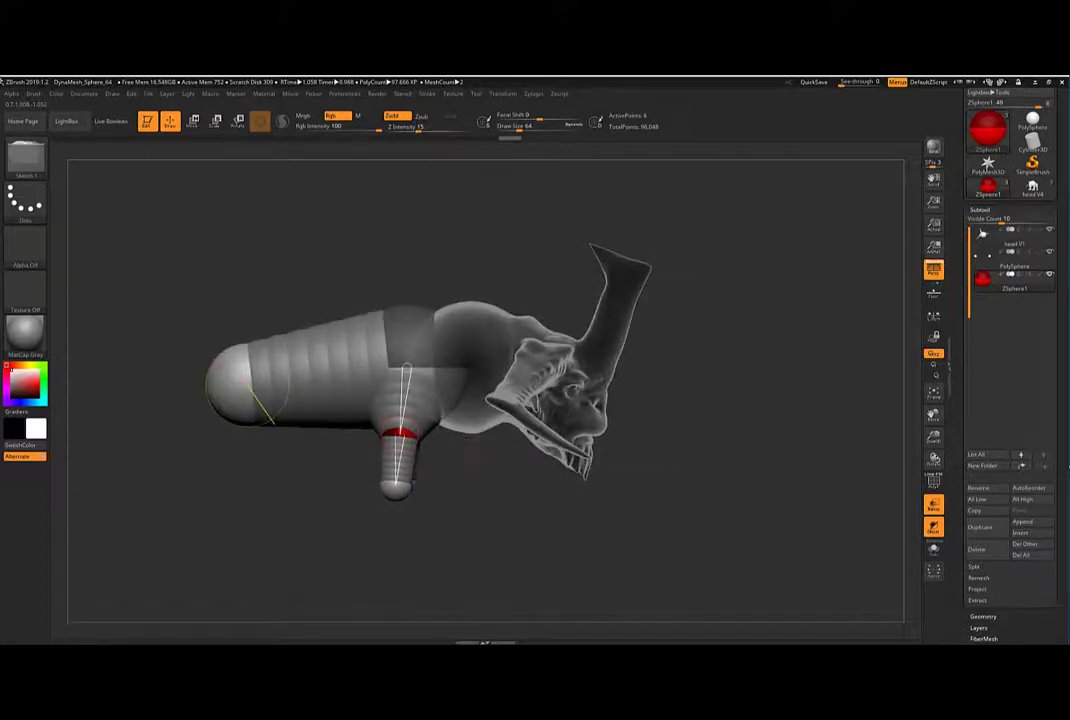
{"action": "scroll", "coordinate": [1000, 450], "scroll_direction": "down", "scroll_amount": 3}
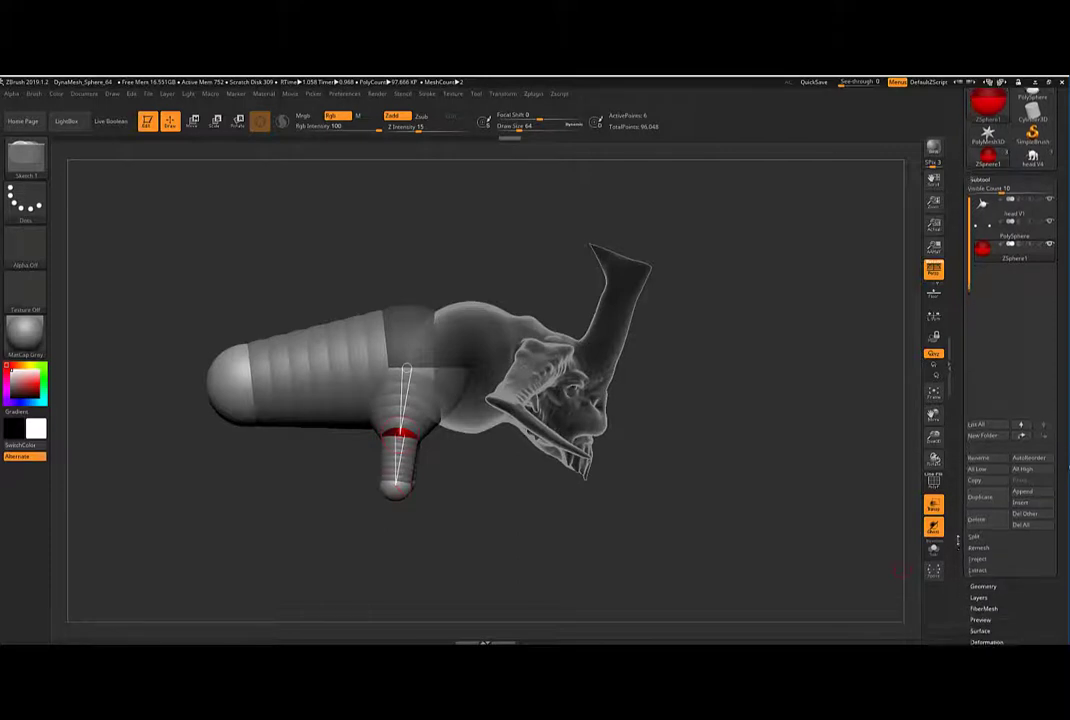
{"action": "scroll", "coordinate": [1000, 450], "scroll_direction": "up", "scroll_amount": 3}
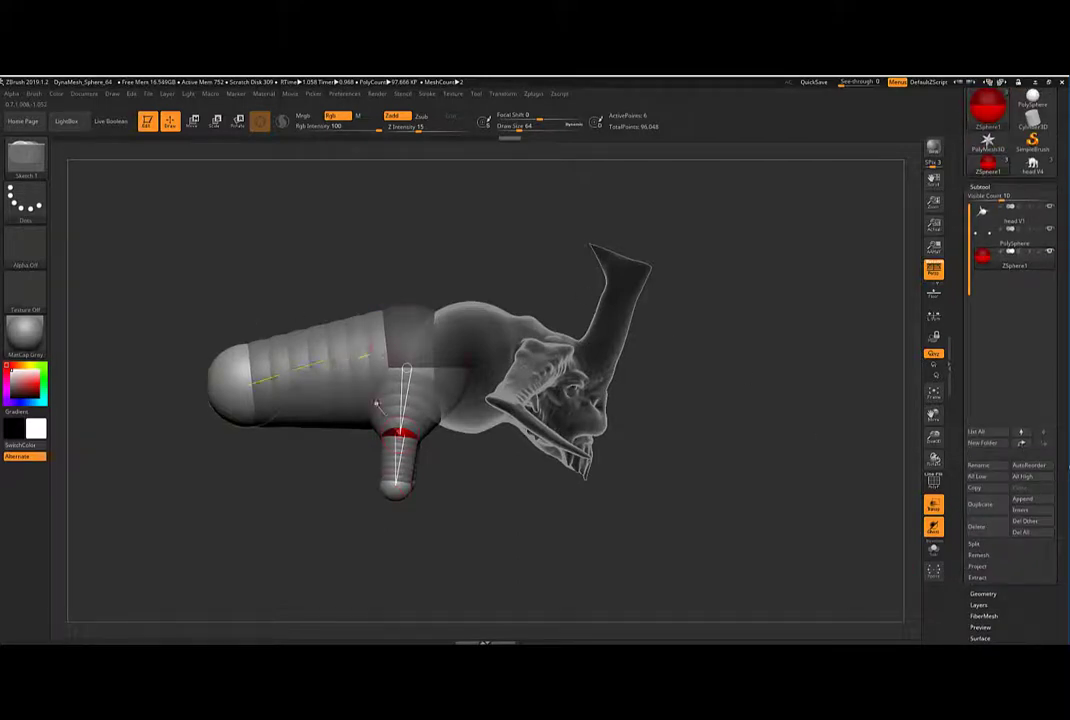
{"action": "key", "text": "a"}
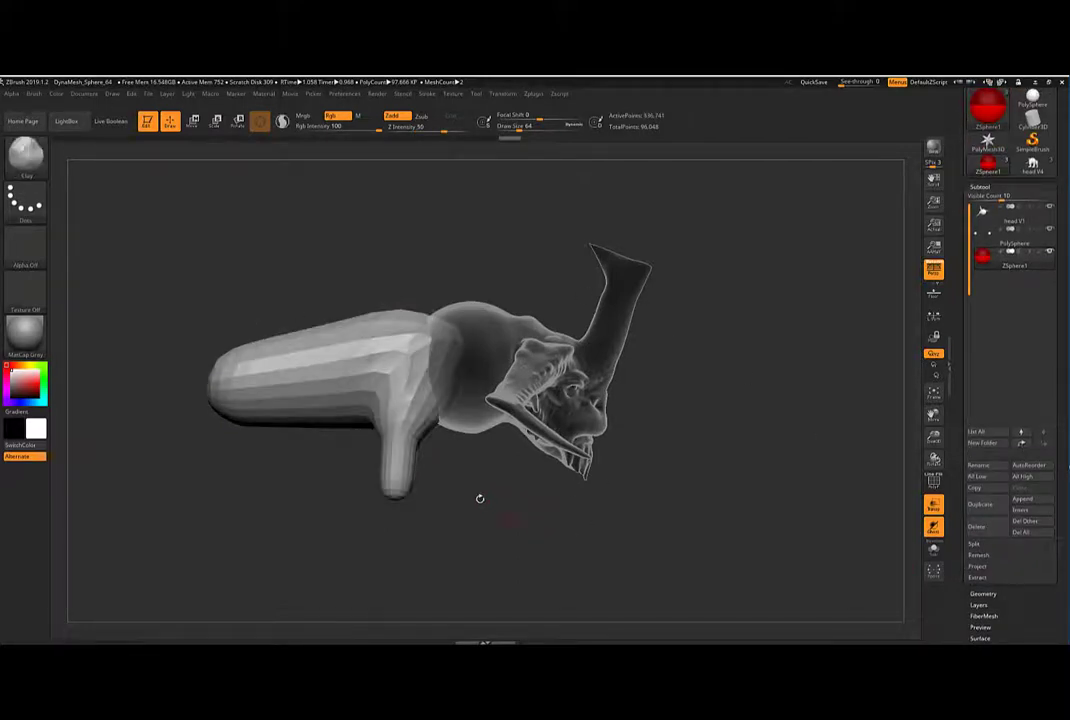
{"action": "mouse_move", "coordinate": [481, 500]}
{"action": "left_mouse_down"}
{"action": "mouse_move", "coordinate": [300, 510]}
{"action": "mouse_move", "coordinate": [490, 521]}
{"action": "left_mouse_up"}
{"action": "key", "text": "a"}
{"action": "key", "text": "a"}
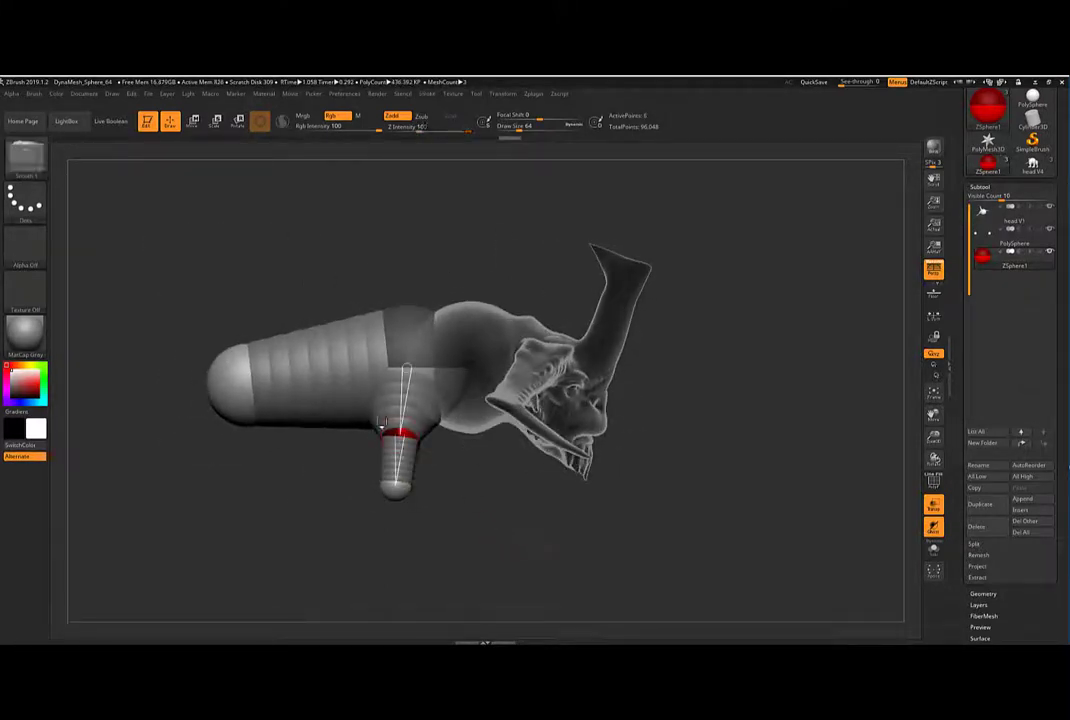
{"action": "key", "text": "a"}
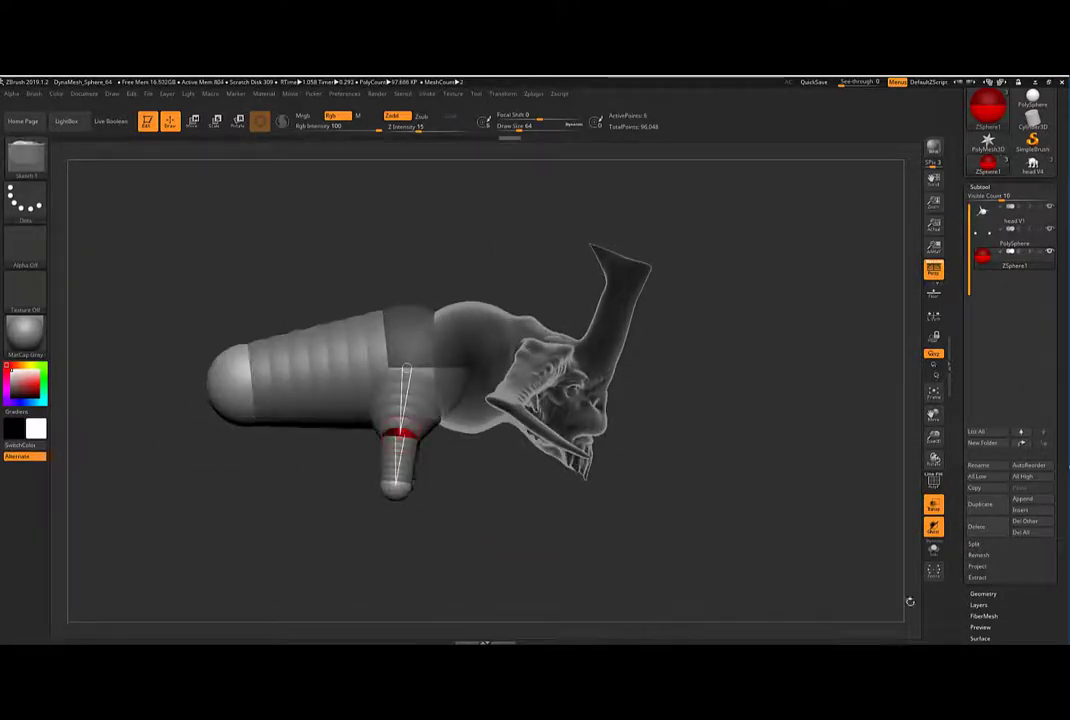
Set the adaptive skin's DynaMesh resolution to 0 and preview the resulting low-poly body mesh.
{"action": "left_click", "coordinate": [958, 532]}
{"action": "scroll", "coordinate": [972, 451], "scroll_direction": "down", "scroll_amount": 5}
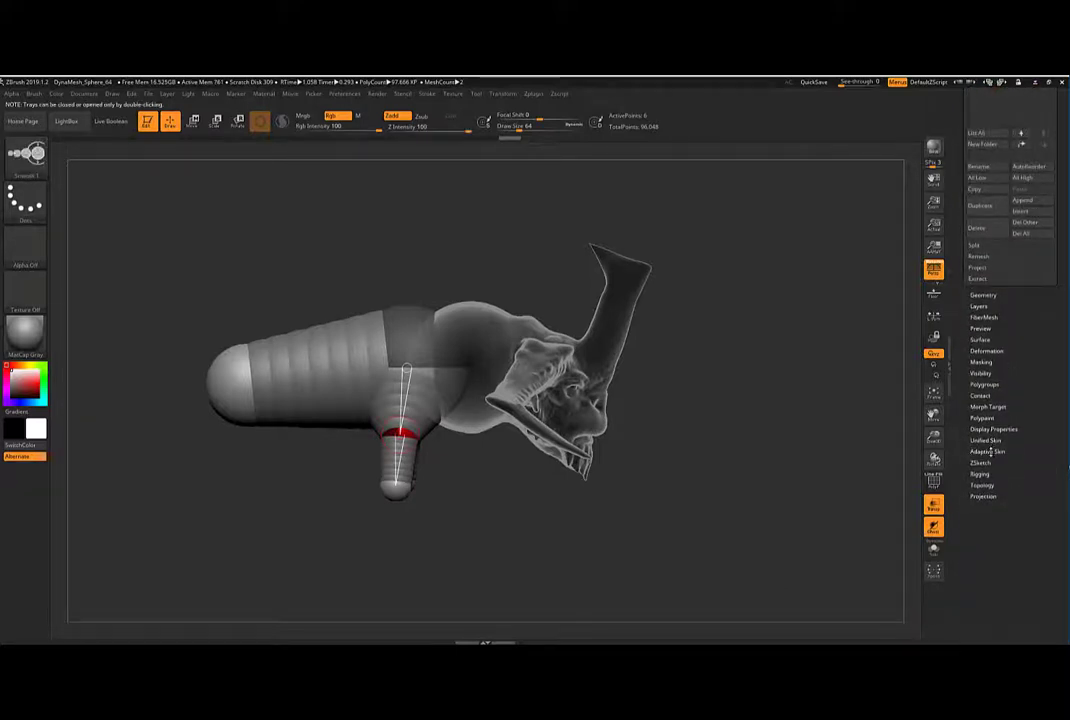
{"action": "left_click", "coordinate": [987, 451]}
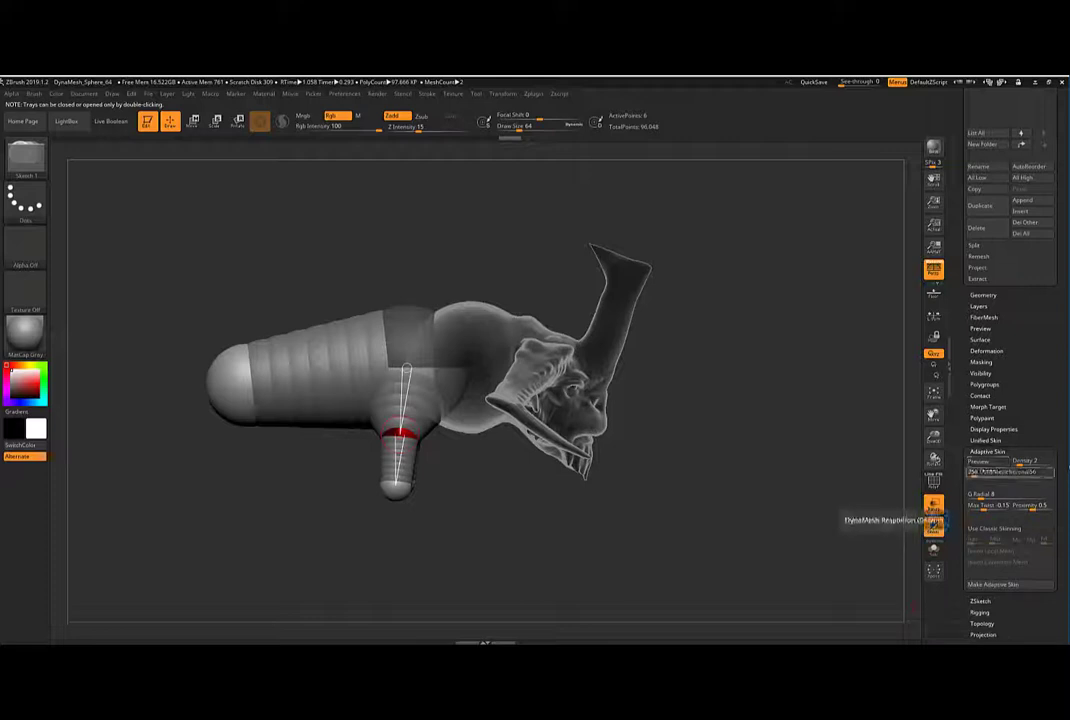
{"action": "left_click_drag", "start_coordinate": [1010, 471], "coordinate": [760, 438]}
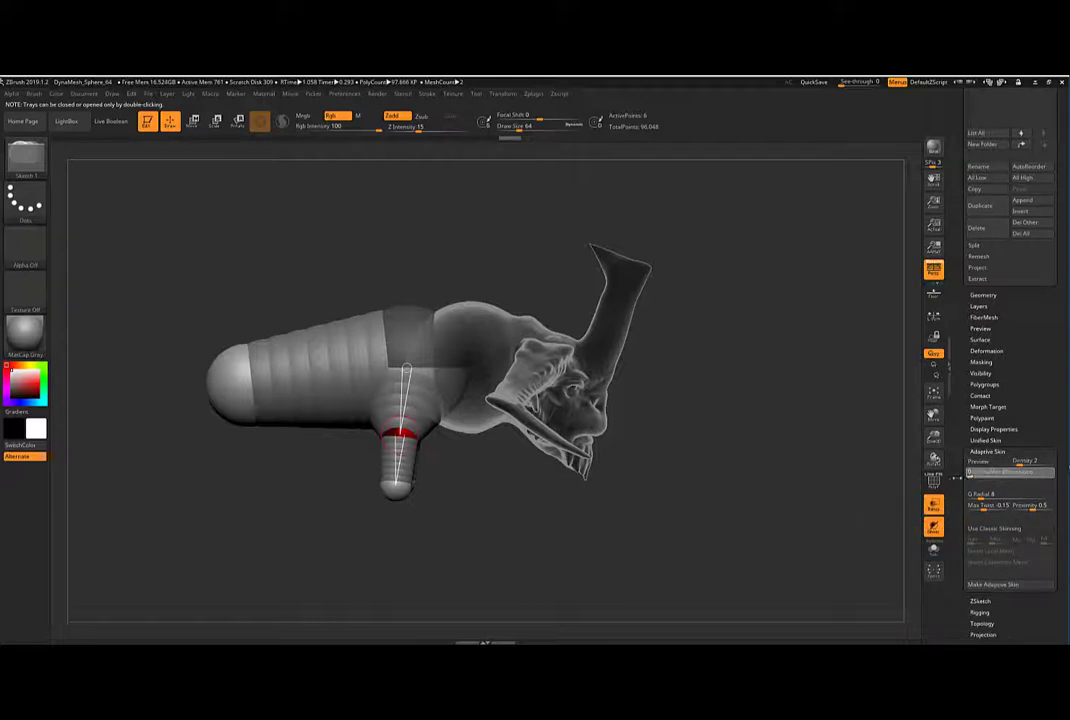
{"action": "key", "text": "a"}
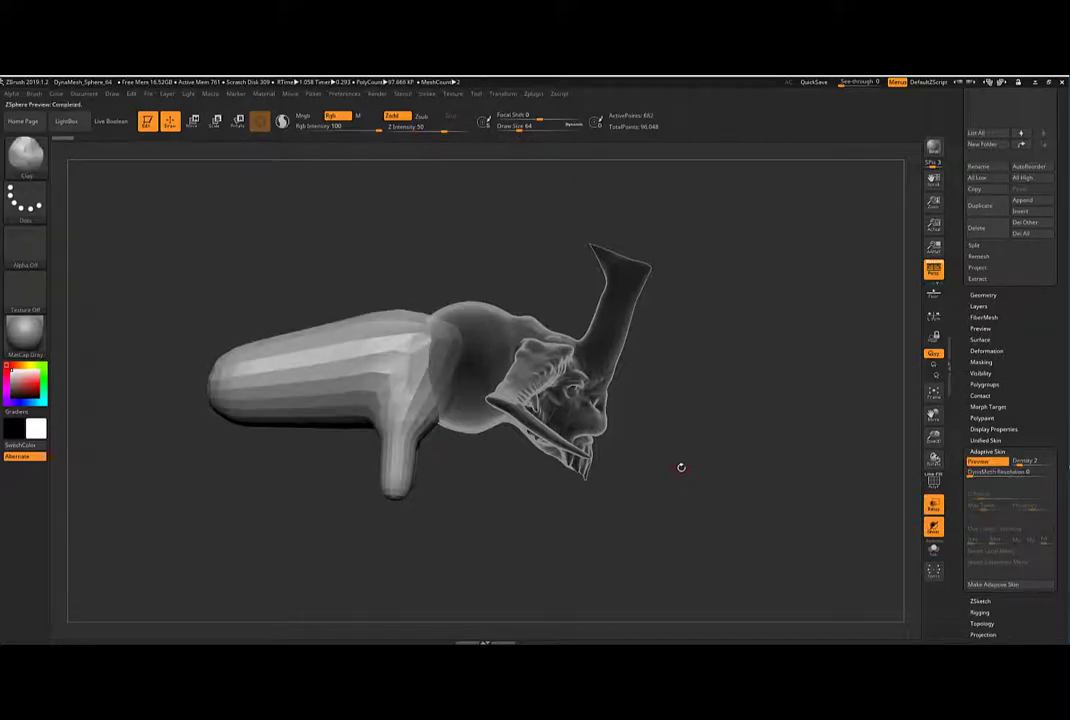
{"action": "key", "text": "a"}
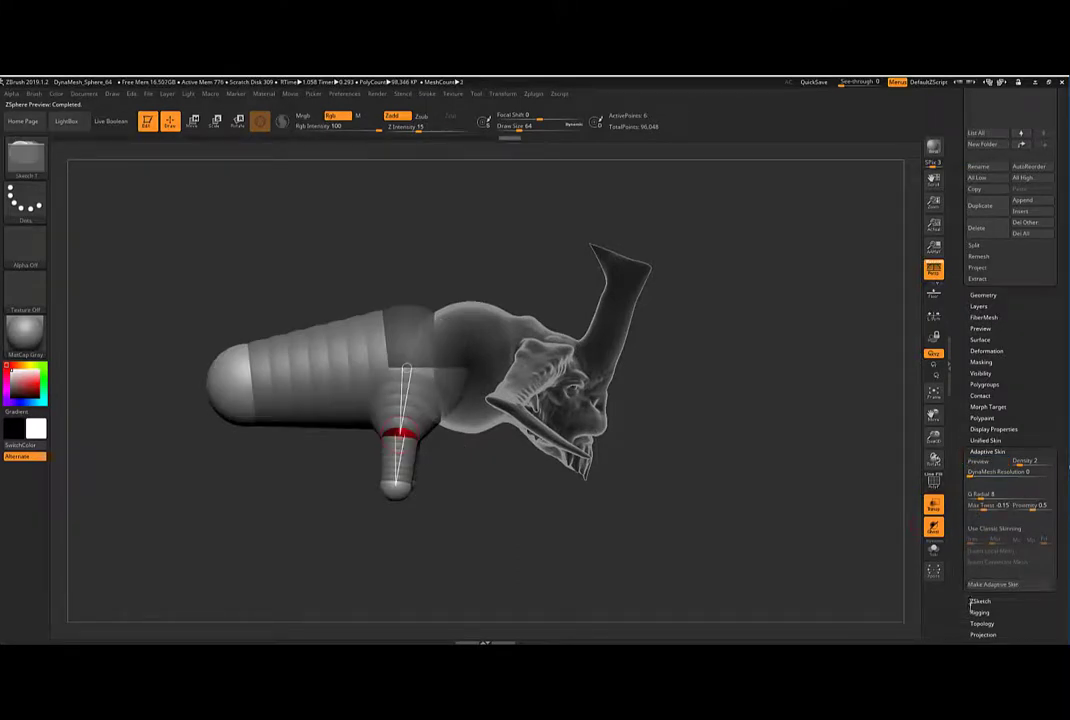
Generate an adaptive skin mesh from the ZSphere body.
{"action": "scroll", "coordinate": [964, 617], "scroll_direction": "down", "scroll_amount": 1}
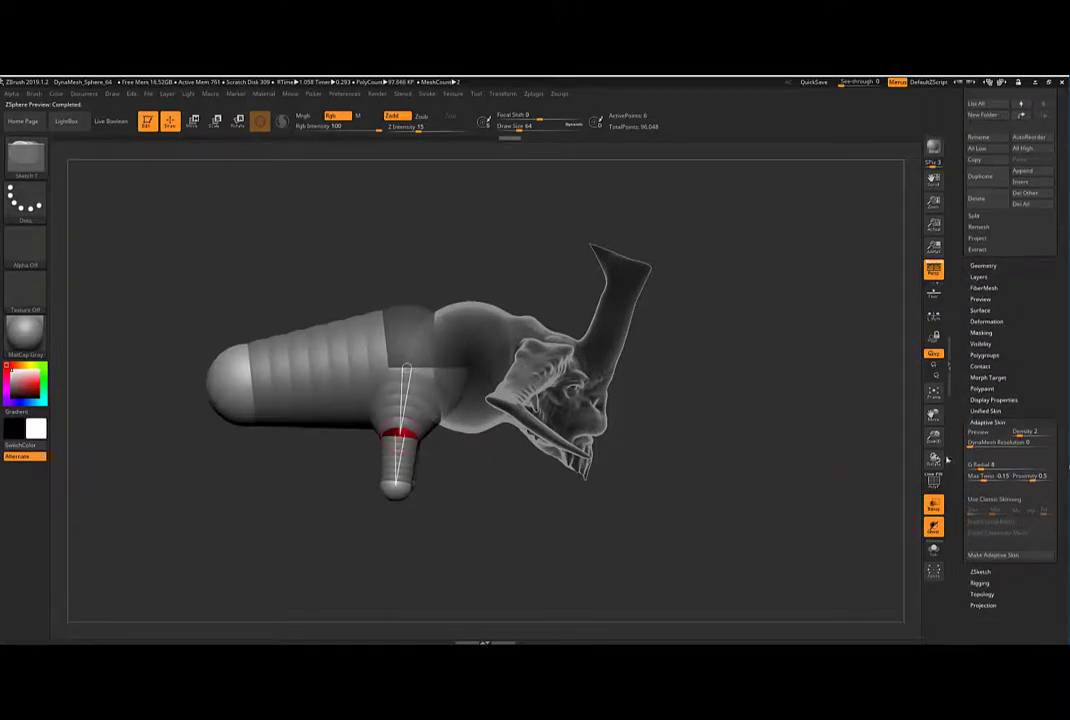
{"action": "scroll", "coordinate": [977, 591], "scroll_direction": "up", "scroll_amount": 1}
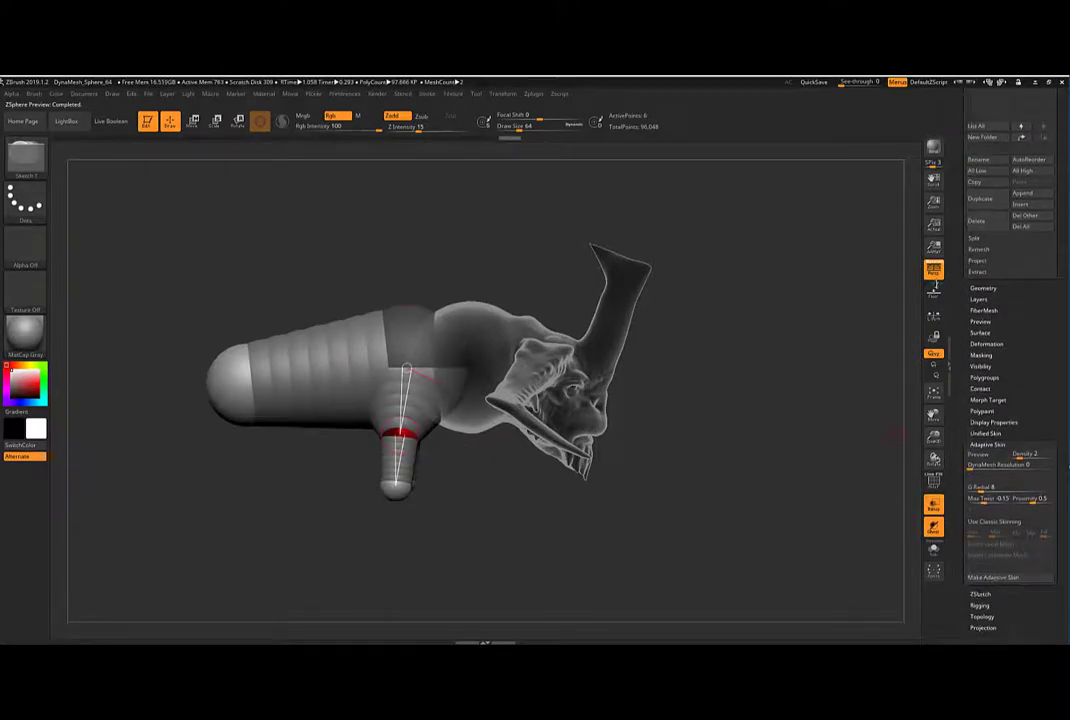
{"action": "scroll", "coordinate": [948, 367], "scroll_direction": "up", "scroll_amount": 10}
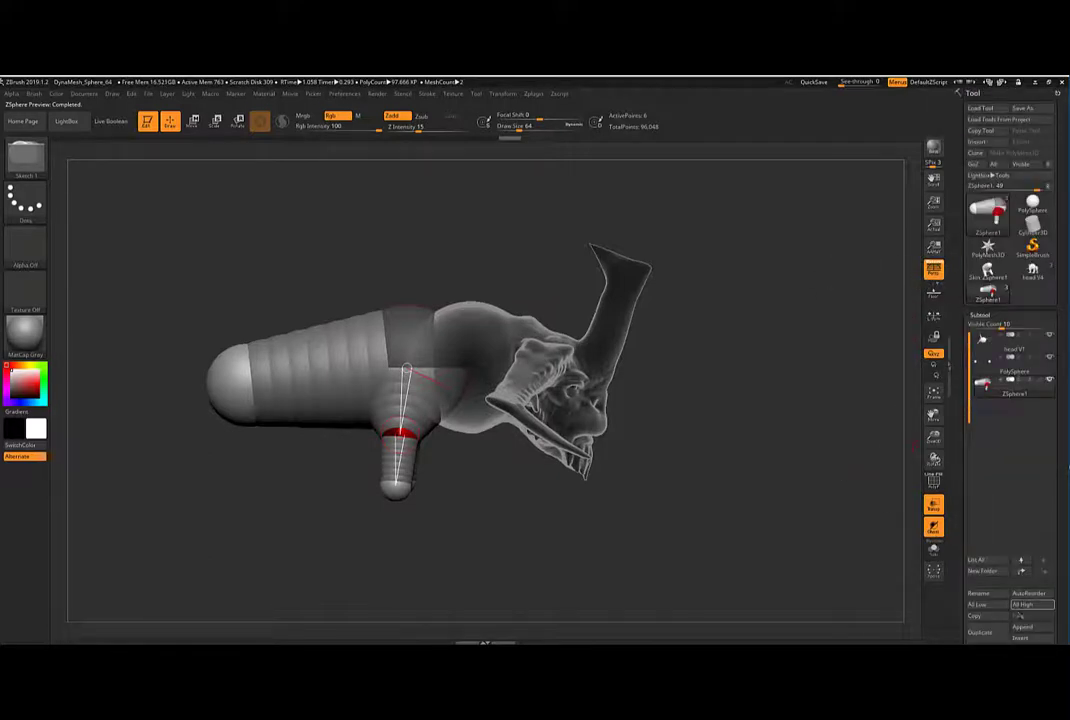
{"action": "scroll", "coordinate": [1040, 522], "scroll_direction": "down", "scroll_amount": 5}
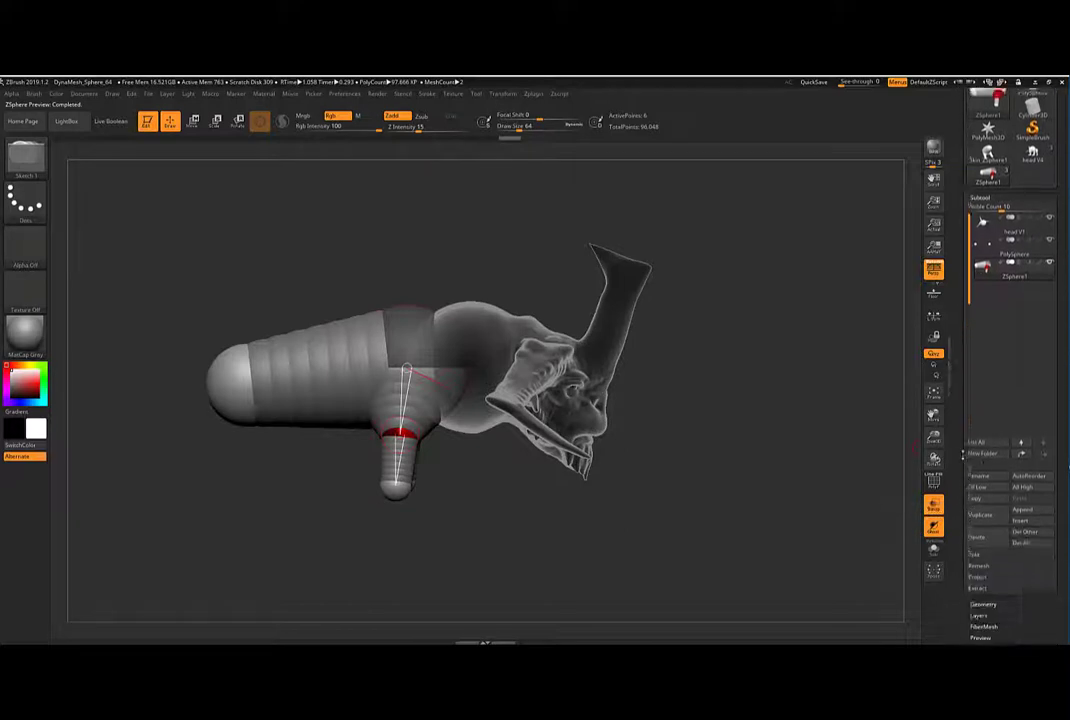
Append the generated skin mesh as a subtool and show it in place of ZSphere1, without transparency.
{"action": "left_click", "coordinate": [1045, 507]}
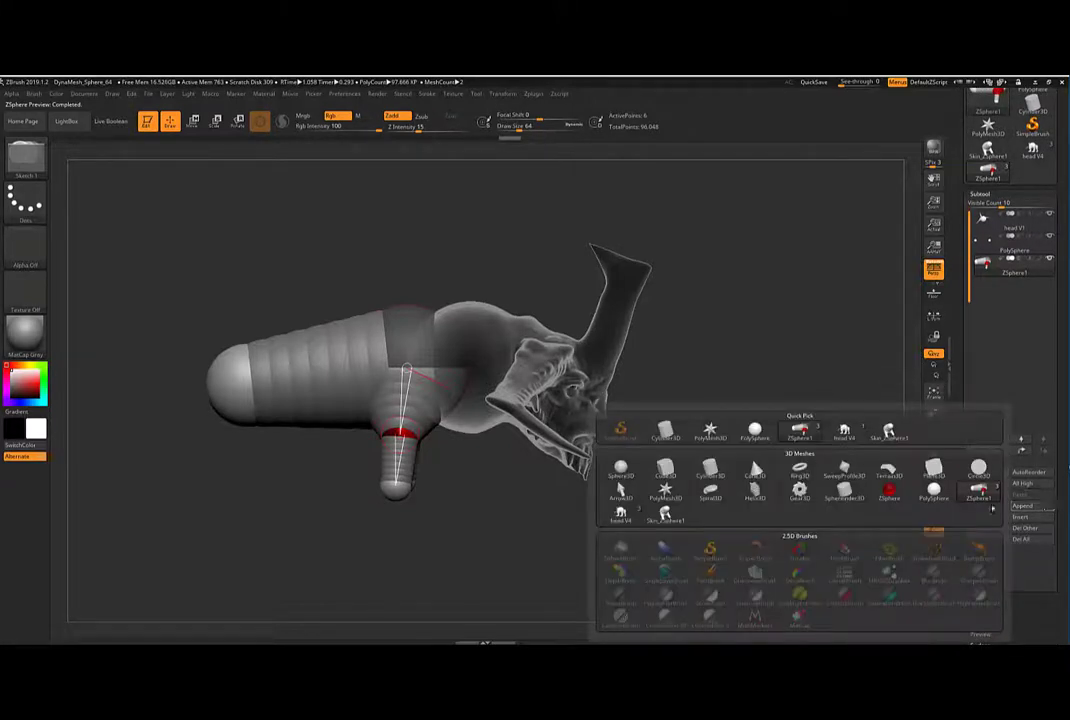
{"action": "left_click", "coordinate": [665, 513]}
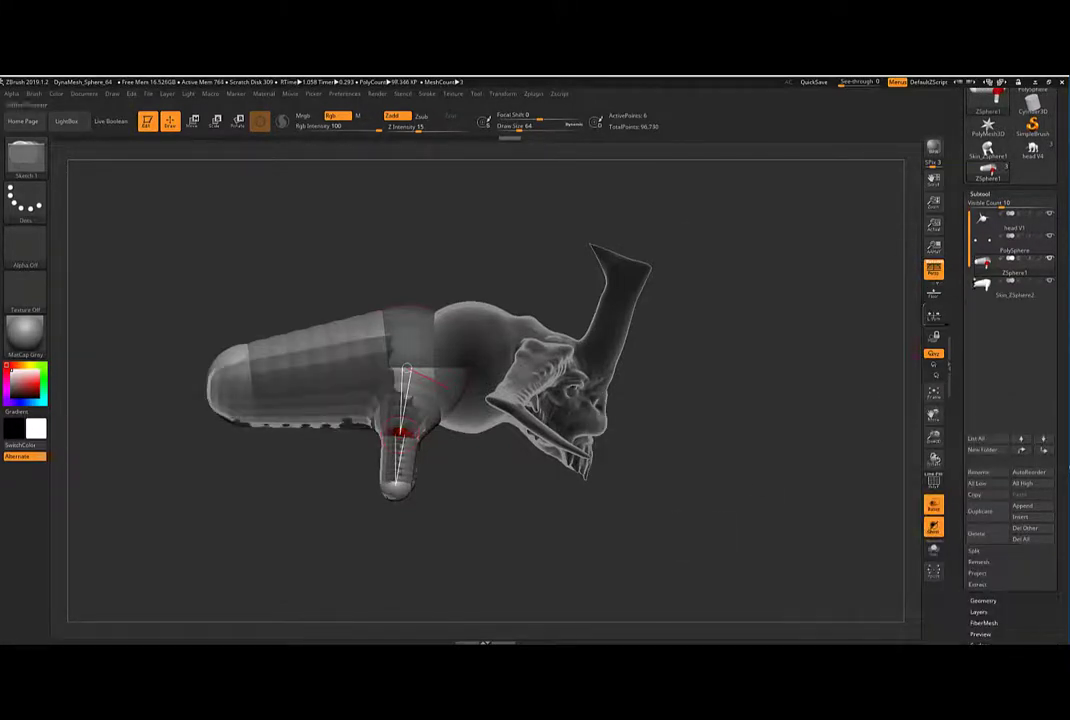
{"action": "left_click", "coordinate": [1046, 262]}
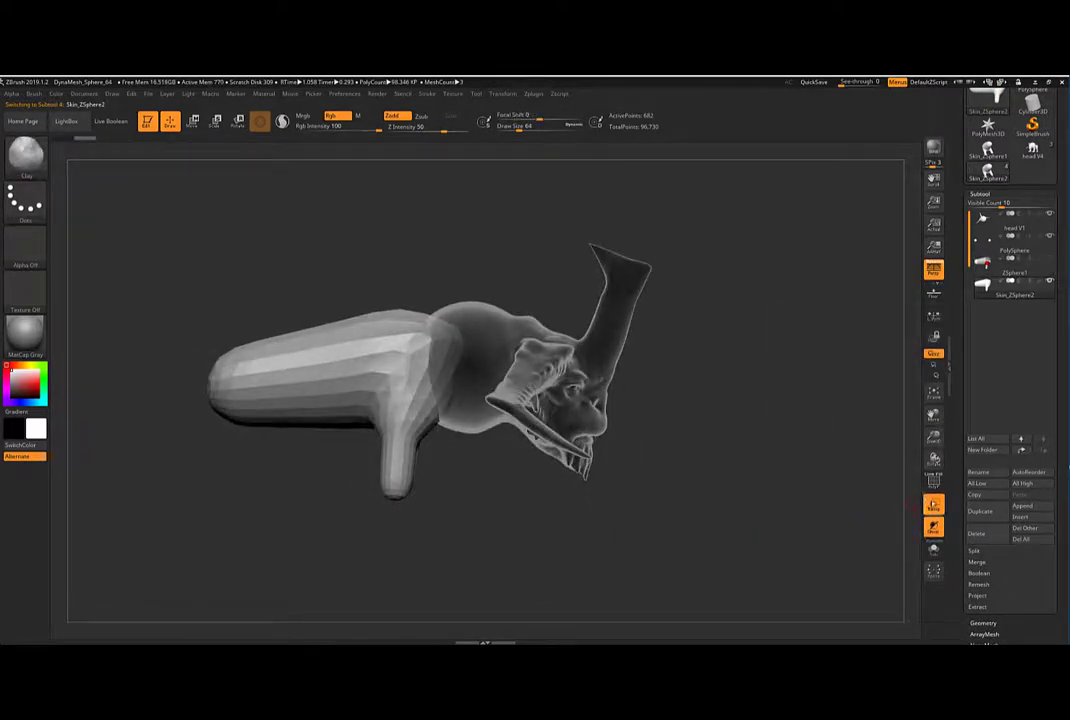
{"action": "left_click", "coordinate": [933, 505]}
Set the Clay brush's draw size to 305 and sculpt strokes over the body's shoulder.
{"action": "key", "text": "space"}
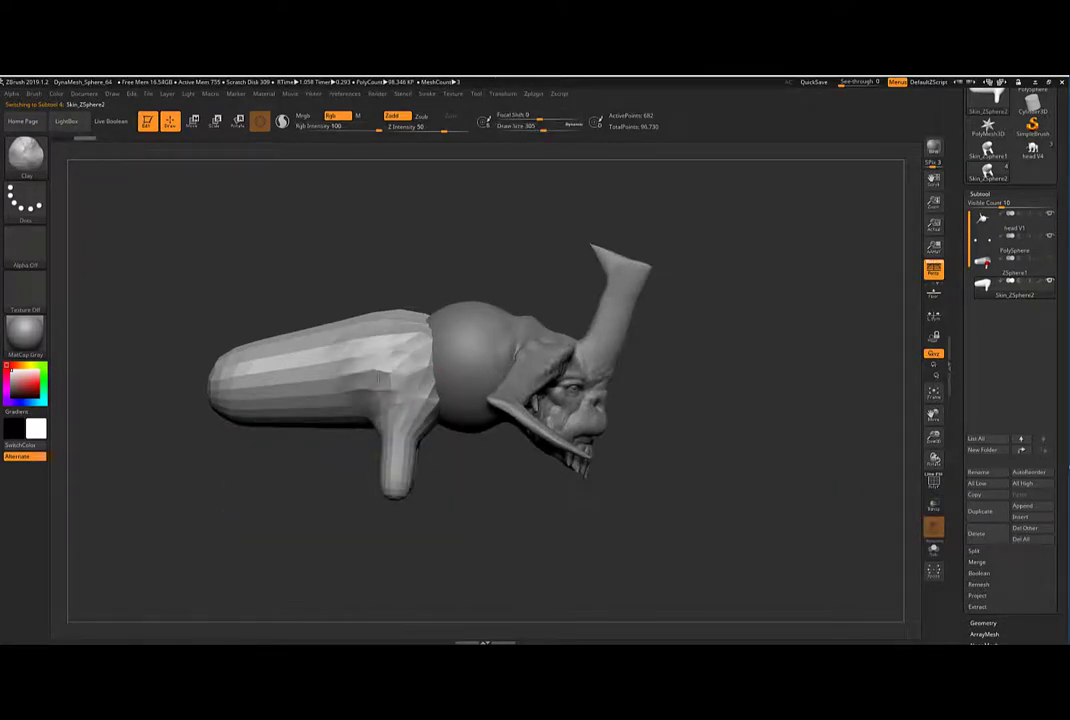
{"action": "key", "text": "ctrl"}
{"action": "mouse_move", "coordinate": [340, 300]}
{"action": "left_mouse_down"}
{"action": "mouse_move", "coordinate": [320, 315]}
{"action": "mouse_move", "coordinate": [290, 310]}
{"action": "mouse_move", "coordinate": [437, 448]}
{"action": "left_mouse_up"}
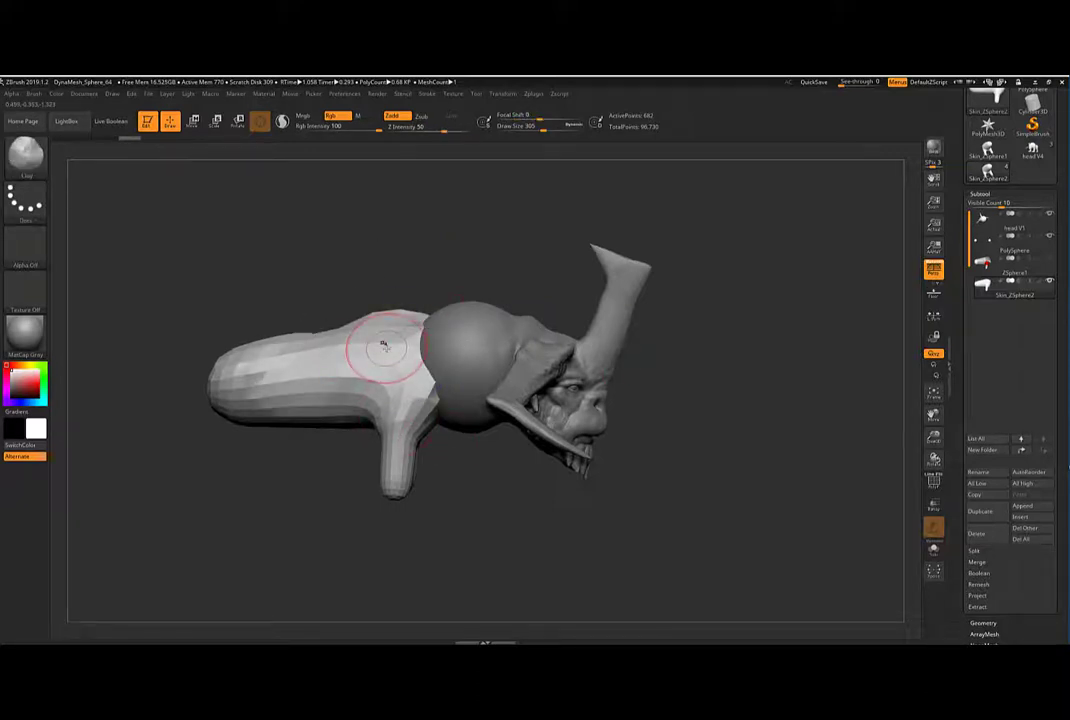
{"action": "left_click_drag", "start_coordinate": [384, 345], "coordinate": [300, 300]}
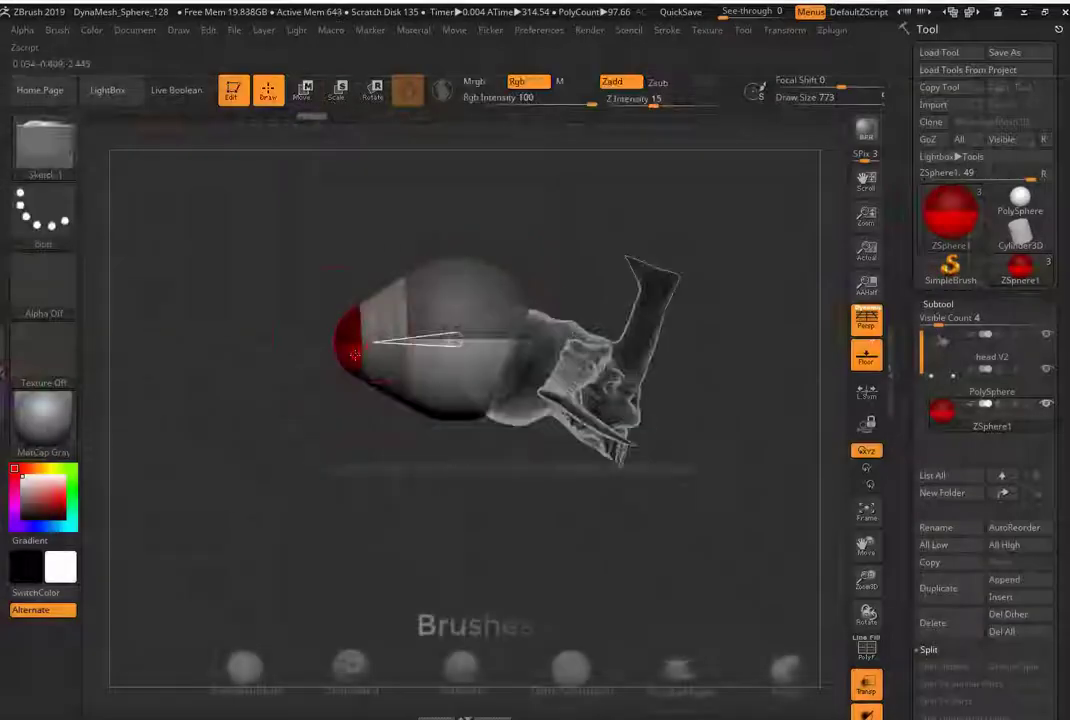
Extend the ZSphere body backward and build a mirrored pair of bent hind legs at its rear end.
{"action": "left_click_drag", "start_coordinate": [354, 355], "coordinate": [395, 321]}
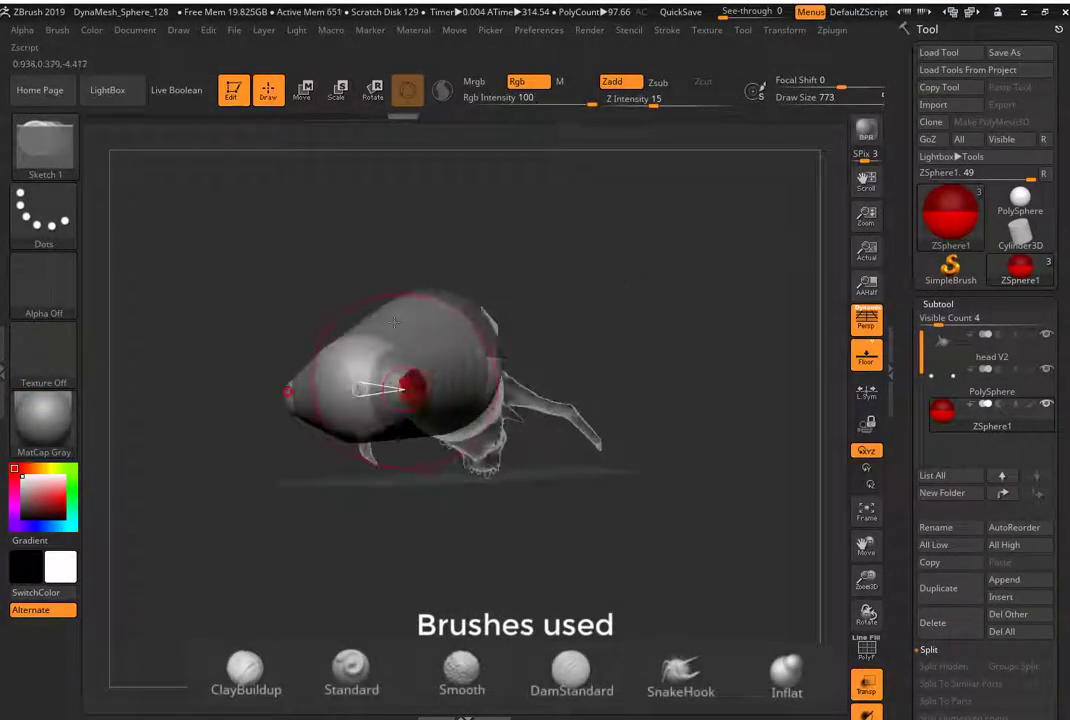
{"action": "key", "text": "w"}
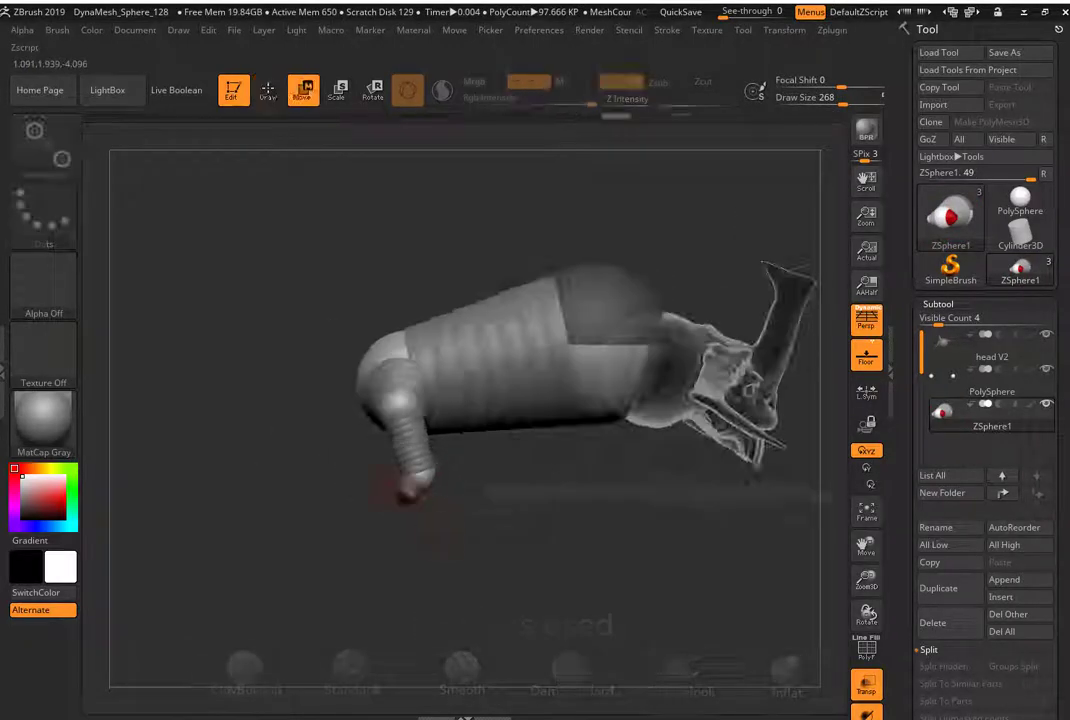
{"action": "mouse_move", "coordinate": [420, 586]}
{"action": "left_mouse_down"}
{"action": "mouse_move", "coordinate": [461, 582]}
{"action": "mouse_move", "coordinate": [455, 565]}
{"action": "mouse_move", "coordinate": [406, 554]}
{"action": "left_mouse_up"}
{"action": "key", "text": "w"}
{"action": "left_click_drag", "start_coordinate": [400, 430], "coordinate": [412, 470]}
{"action": "key", "text": "e"}
{"action": "key", "text": "q"}
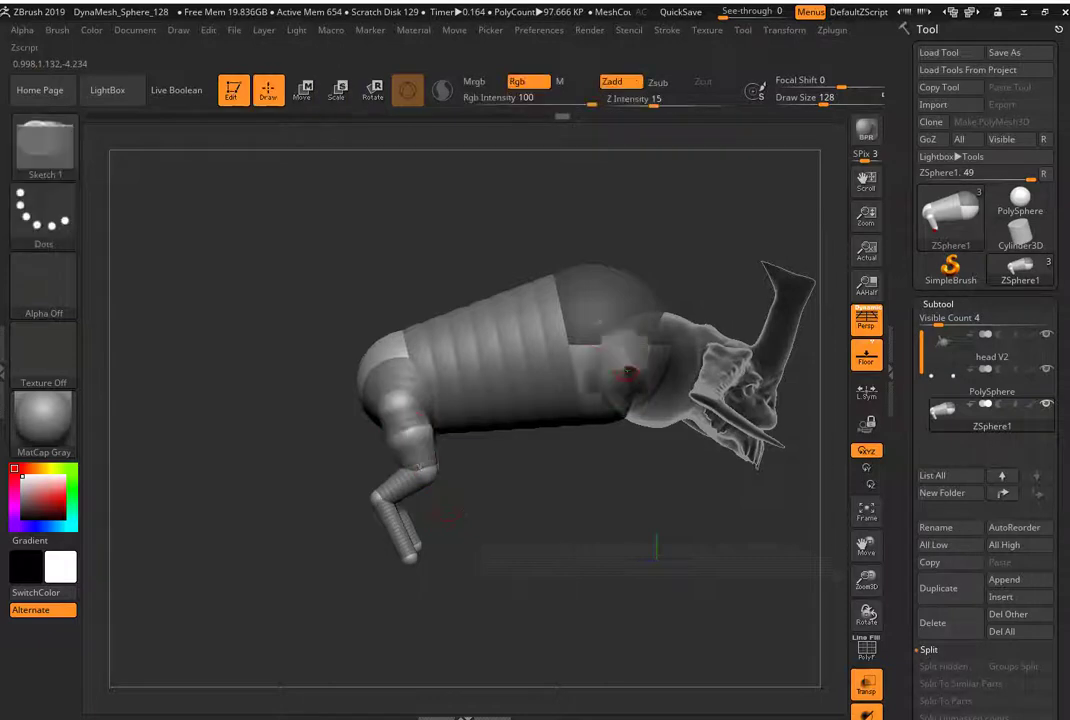
Add mirrored front legs at the shoulders and move their joints to form bent elbows and feet.
{"action": "mouse_move", "coordinate": [628, 335]}
{"action": "left_mouse_down"}
{"action": "mouse_move", "coordinate": [638, 322]}
{"action": "mouse_move", "coordinate": [658, 553]}
{"action": "left_mouse_up"}
{"action": "key", "text": "w"}
{"action": "key", "text": "q"}
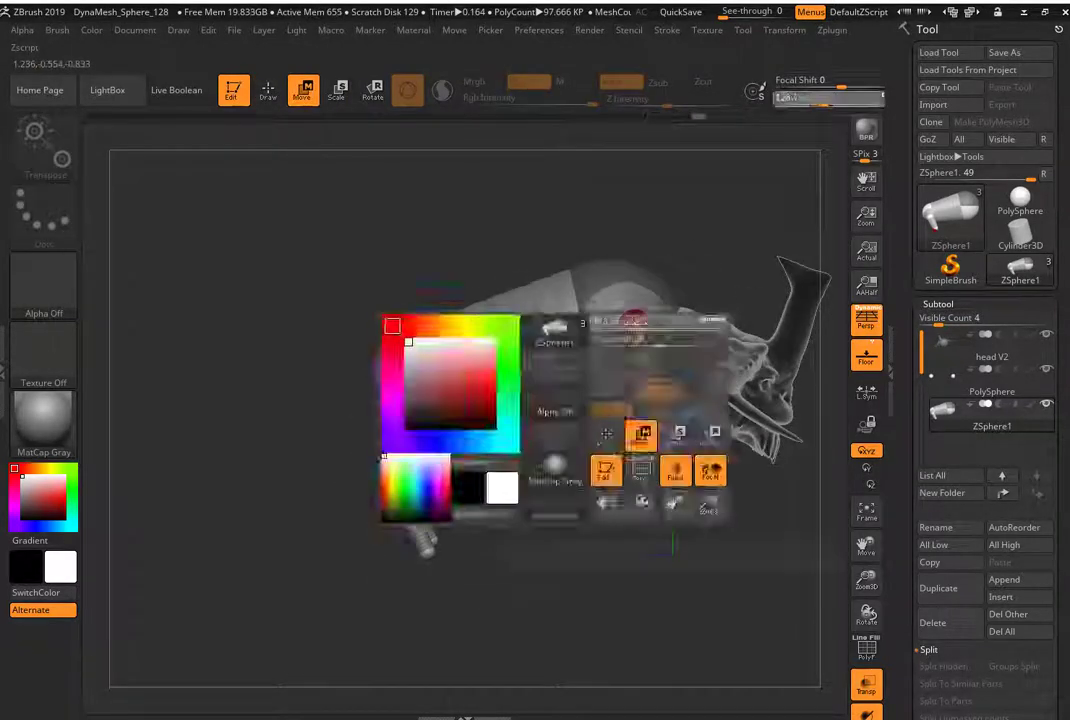
{"action": "key", "text": "w"}
{"action": "mouse_move", "coordinate": [661, 458]}
{"action": "left_mouse_down"}
{"action": "mouse_move", "coordinate": [659, 555]}
{"action": "mouse_move", "coordinate": [633, 387]}
{"action": "left_mouse_up"}
{"action": "mouse_move", "coordinate": [760, 600]}
{"action": "left_mouse_down"}
{"action": "mouse_move", "coordinate": [700, 560]}
{"action": "mouse_move", "coordinate": [508, 383]}
{"action": "mouse_move", "coordinate": [605, 478]}
{"action": "mouse_move", "coordinate": [580, 528]}
{"action": "left_mouse_up"}
{"action": "left_click_drag", "start_coordinate": [594, 523], "coordinate": [539, 552]}
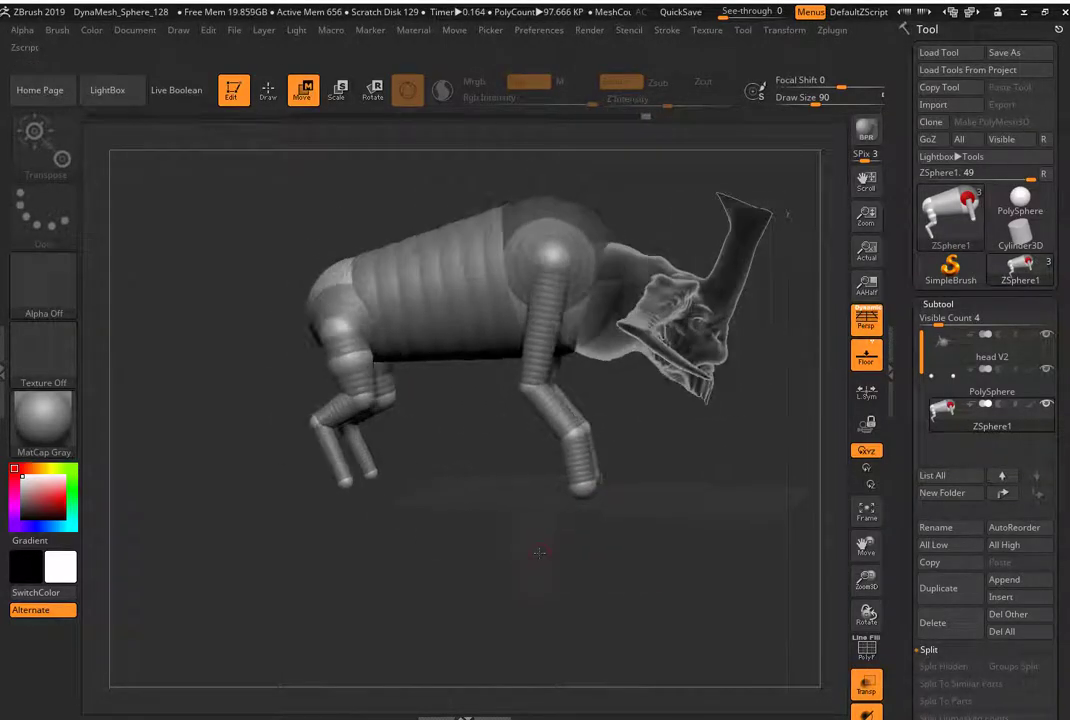
{"action": "left_click_drag", "start_coordinate": [550, 500], "coordinate": [580, 440]}
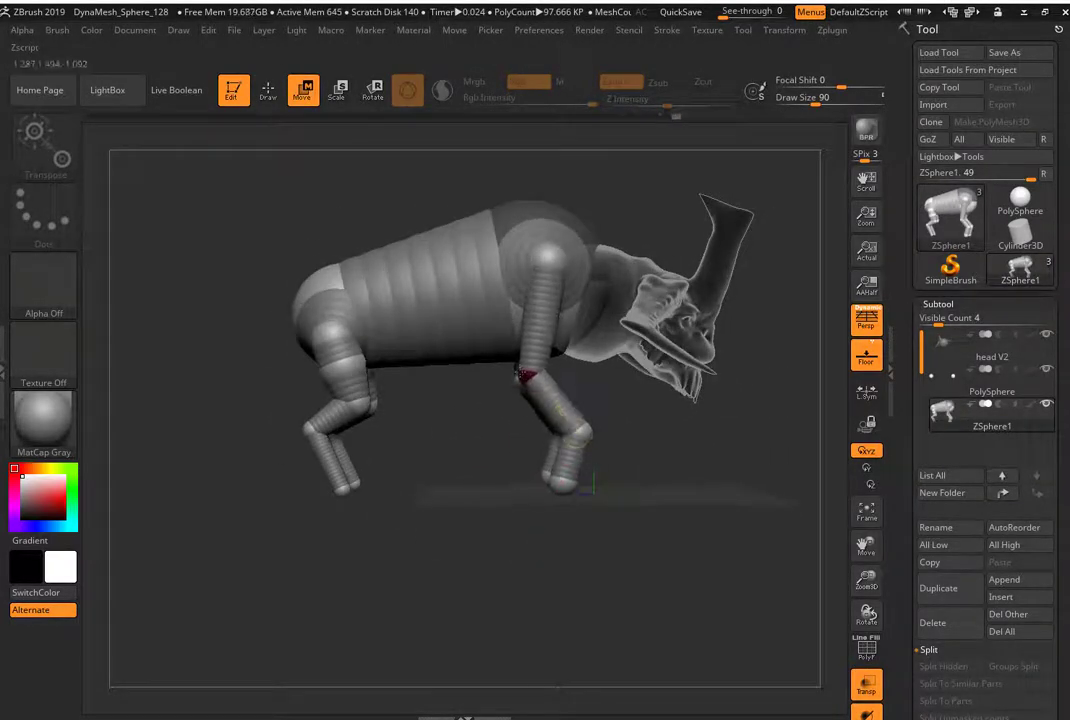
Create the adaptive skin of the full ZSphere body and append it as a visible subtool in place of ZSphere1.
{"action": "left_click_drag", "start_coordinate": [594, 483], "coordinate": [667, 320]}
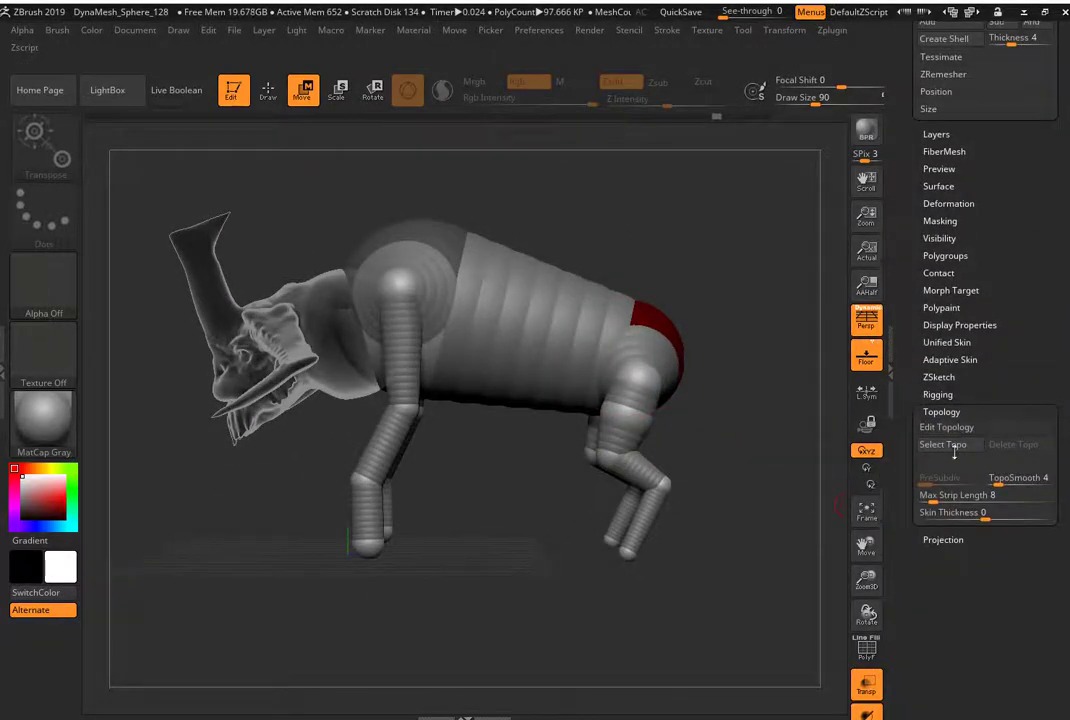
{"action": "left_click", "coordinate": [950, 362]}
{"action": "left_click", "coordinate": [922, 429]}
{"action": "left_click", "coordinate": [922, 432]}
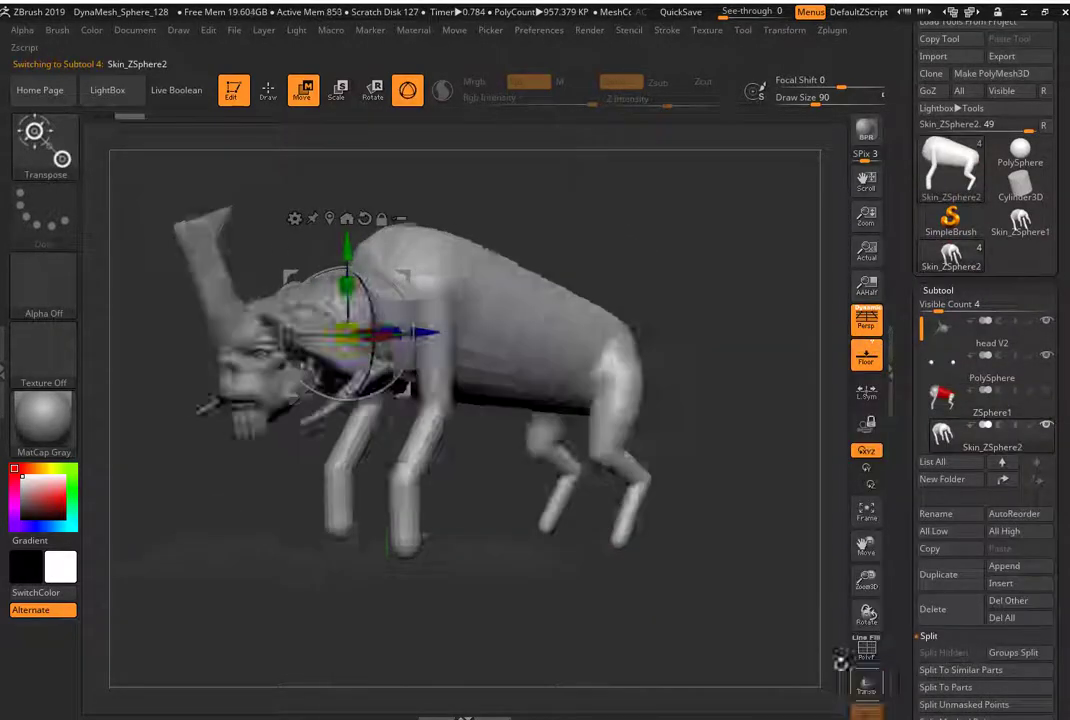
{"action": "key", "text": "space"}
Apply DynaMesh to the body skin at resolution 56.
{"action": "scroll", "coordinate": [985, 450], "scroll_direction": "down", "scroll_amount": 6}
{"action": "left_click", "coordinate": [943, 214]}
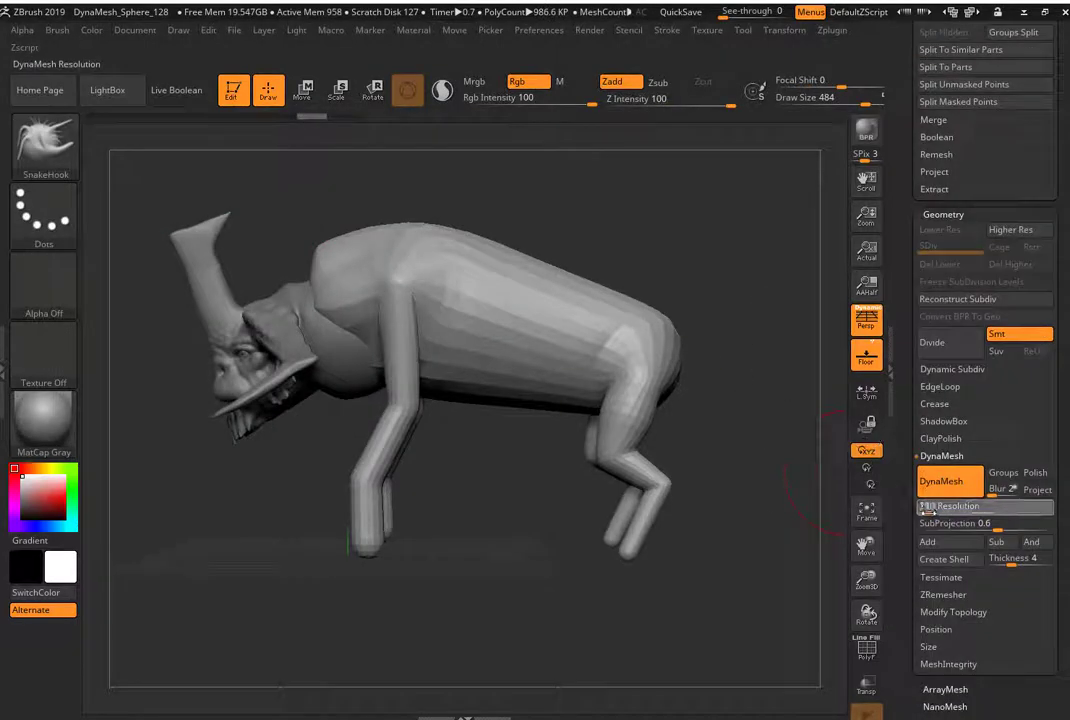
{"action": "right_click_drag", "start_coordinate": [341, 246], "coordinate": [327, 444]}
Build up the shoulder with the ClayBuildup brush at a draw size of 268.
{"action": "key", "text": "b"}
{"action": "key", "text": "c"}
{"action": "key", "text": "b"}
{"action": "key", "text": "space"}
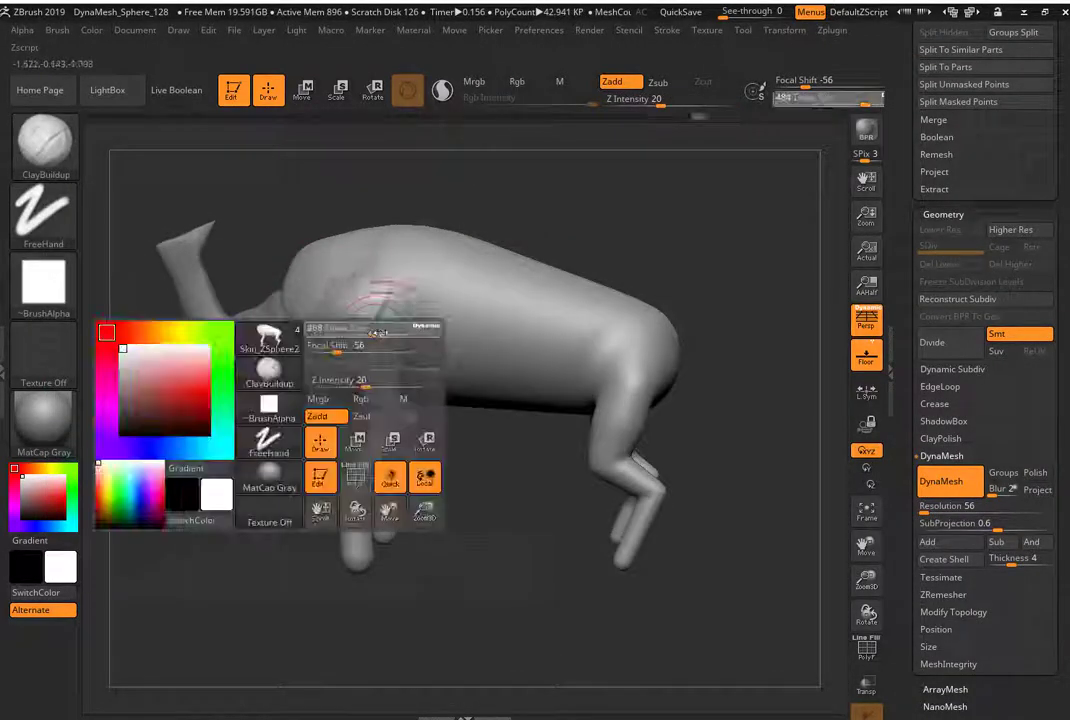
Thicken the front legs with the Inflat brush.
{"action": "key", "text": "b"}
{"action": "key", "text": "i"}
{"action": "key", "text": "n"}
{"action": "mouse_move", "coordinate": [330, 302]}
{"action": "right_mouse_down"}
{"action": "mouse_move", "coordinate": [300, 400]}
{"action": "mouse_move", "coordinate": [190, 303]}
{"action": "mouse_move", "coordinate": [272, 423]}
{"action": "right_mouse_up"}
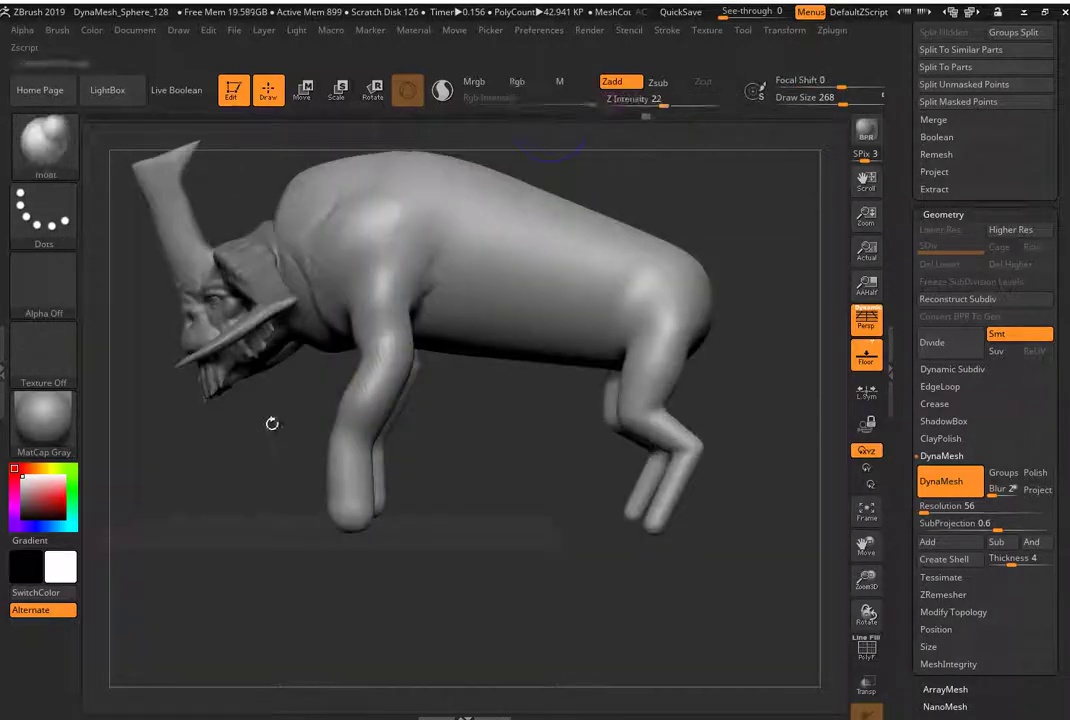
Sculpt muscle masses on the flanks and hind legs with ClayBuildup and enable the brush's backface masking.
{"action": "right_click_drag", "start_coordinate": [458, 282], "coordinate": [567, 361]}
{"action": "mouse_move", "coordinate": [291, 387]}
{"action": "right_mouse_down"}
{"action": "mouse_move", "coordinate": [430, 303]}
{"action": "mouse_move", "coordinate": [631, 377]}
{"action": "mouse_move", "coordinate": [688, 370]}
{"action": "right_mouse_up"}
{"action": "left_click", "coordinate": [57, 30]}
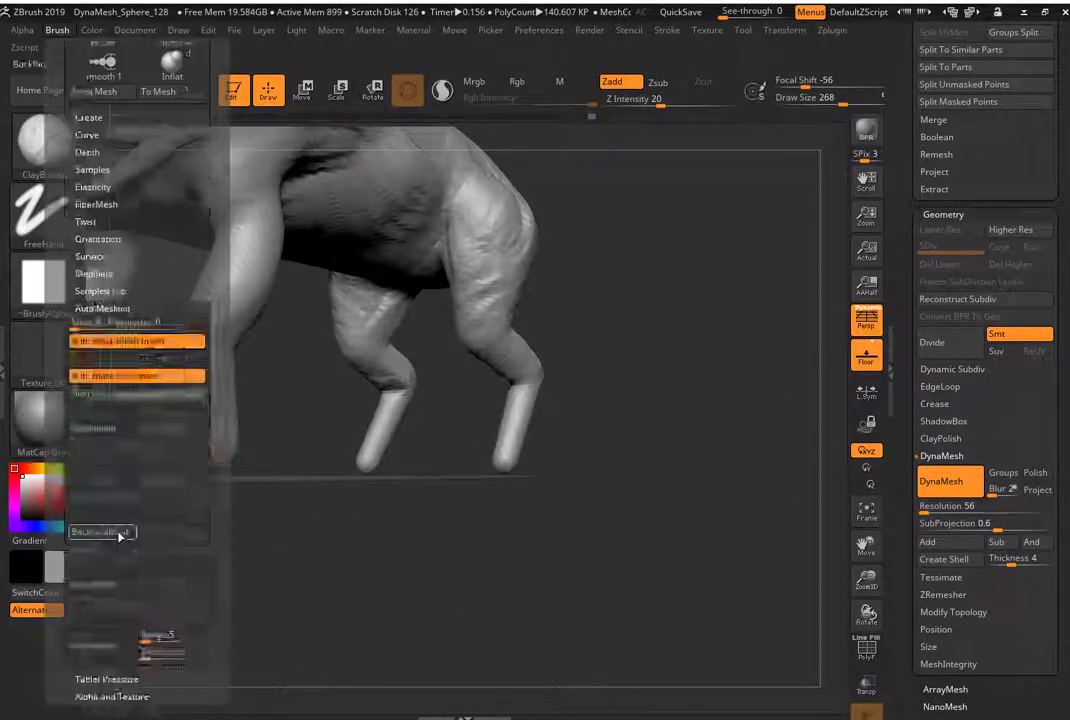
Add ClayBuildup muscle strokes across the shoulders, flanks, thighs and upper front legs.
{"action": "right_click_drag", "start_coordinate": [428, 380], "coordinate": [275, 445]}
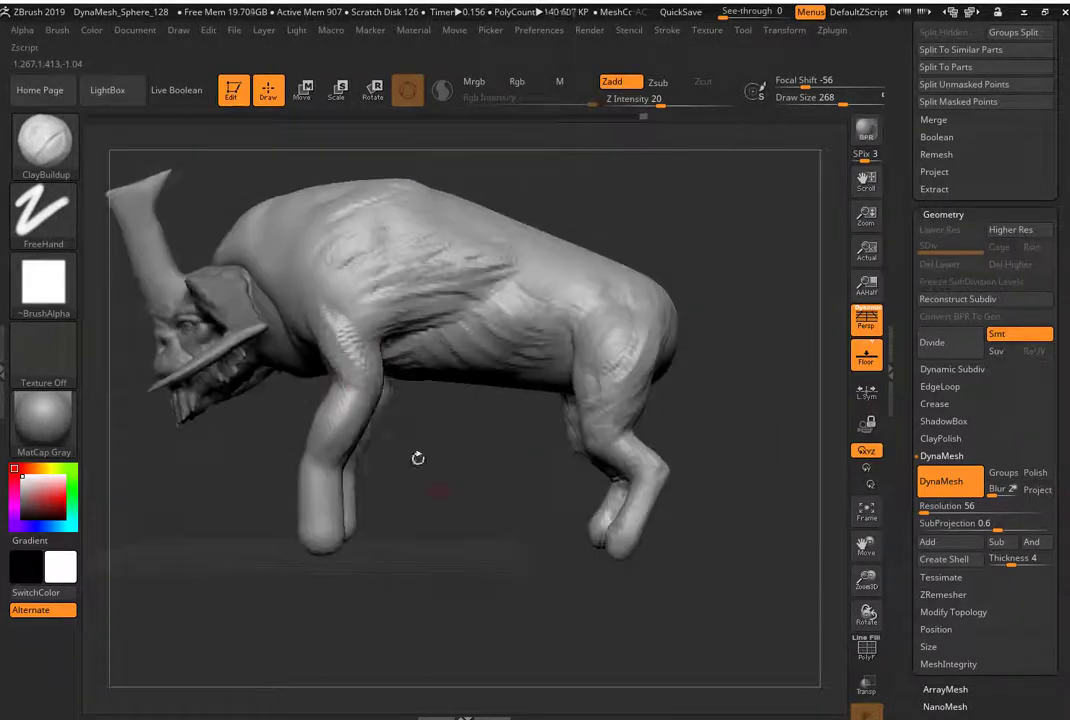
{"action": "mouse_move", "coordinate": [320, 248]}
{"action": "right_mouse_down"}
{"action": "mouse_move", "coordinate": [262, 296]}
{"action": "mouse_move", "coordinate": [421, 443]}
{"action": "right_mouse_up"}
{"action": "right_click_drag", "start_coordinate": [288, 398], "coordinate": [326, 351]}
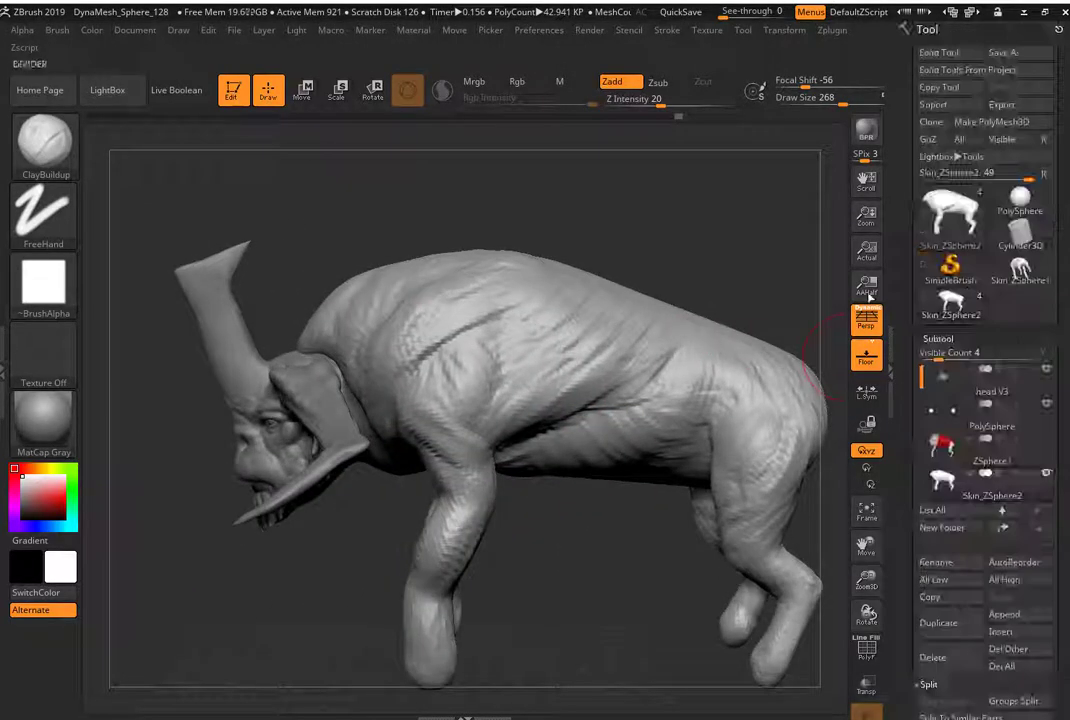
Merge the head with the body skin and fuse them with DynaMesh at resolution 192.
{"action": "scroll", "coordinate": [1003, 330], "scroll_direction": "down", "scroll_amount": 10}
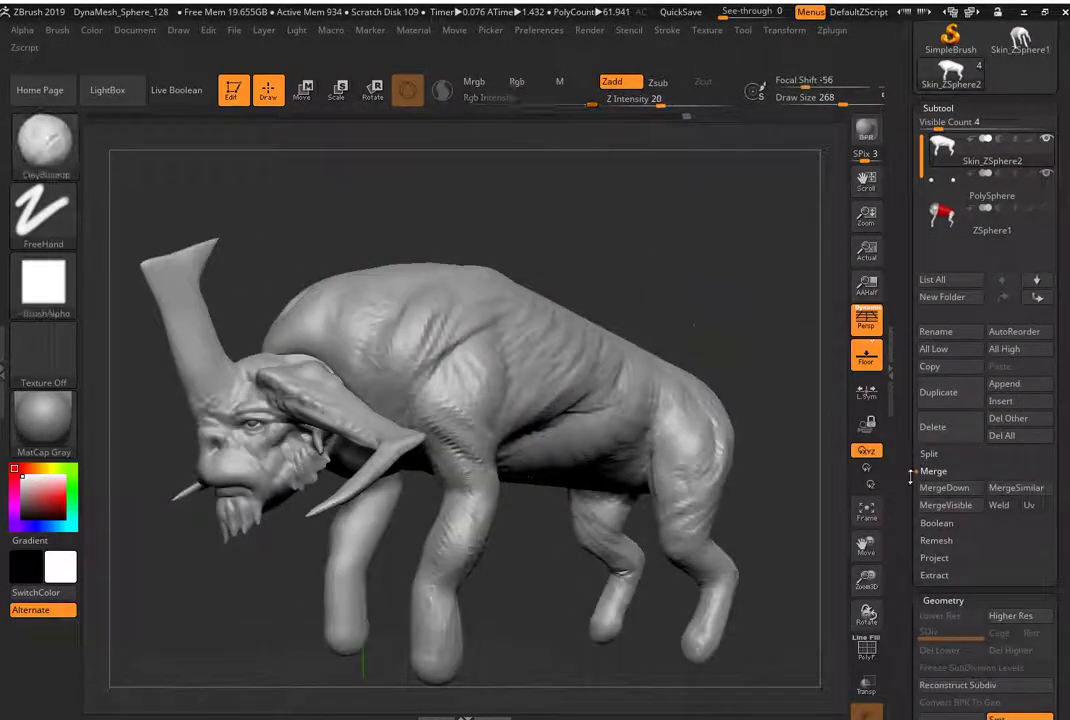
{"action": "scroll", "coordinate": [985, 400], "scroll_direction": "down", "scroll_amount": 5}
{"action": "key", "text": "ctrl"}
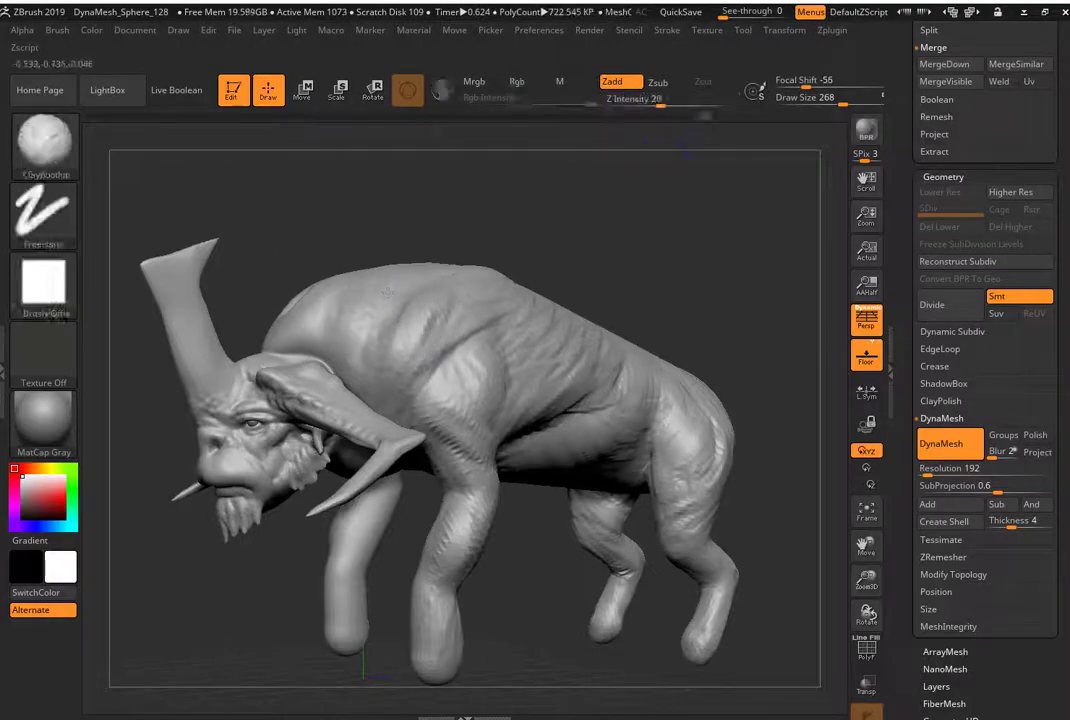
Reshape the bent front legs into straighter ones with the SnakeHook brush, using a draw size up to 550.
{"action": "mouse_move", "coordinate": [480, 400]}
{"action": "right_mouse_down"}
{"action": "mouse_move", "coordinate": [440, 415]}
{"action": "mouse_move", "coordinate": [500, 360]}
{"action": "mouse_move", "coordinate": [440, 400]}
{"action": "mouse_move", "coordinate": [345, 514]}
{"action": "mouse_move", "coordinate": [433, 490]}
{"action": "mouse_move", "coordinate": [462, 504]}
{"action": "mouse_move", "coordinate": [322, 513]}
{"action": "right_mouse_up"}
{"action": "key", "text": "f"}
{"action": "key", "text": "b"}
{"action": "key", "text": "s"}
{"action": "key", "text": "h"}
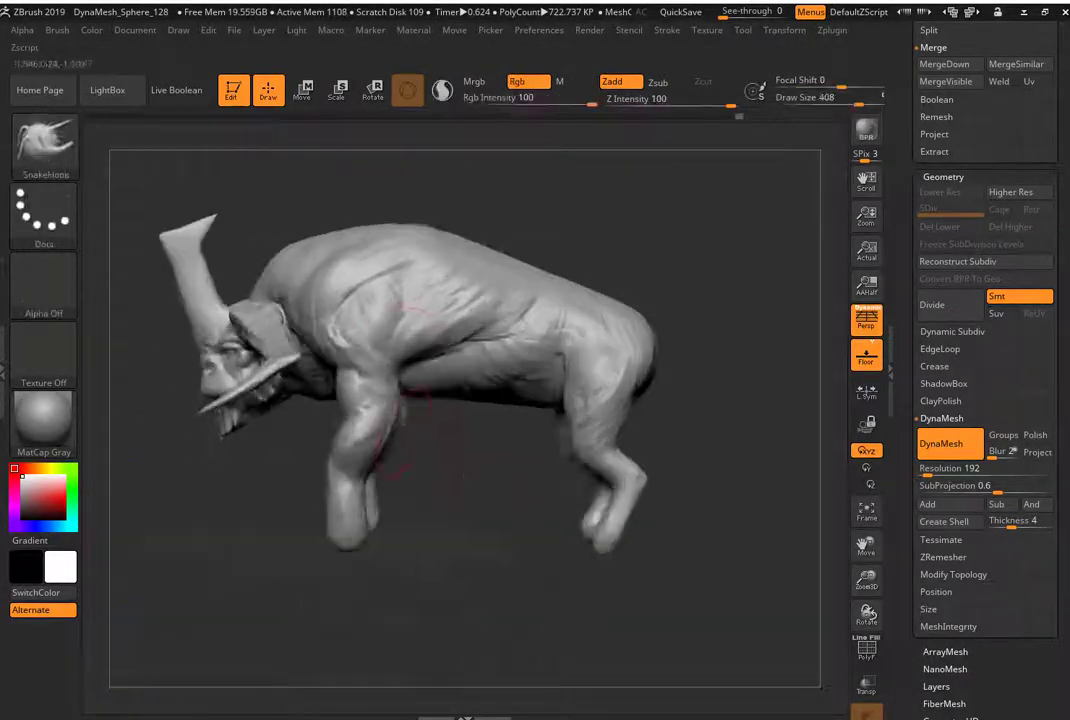
{"action": "right_click_drag", "start_coordinate": [410, 400], "coordinate": [470, 530]}
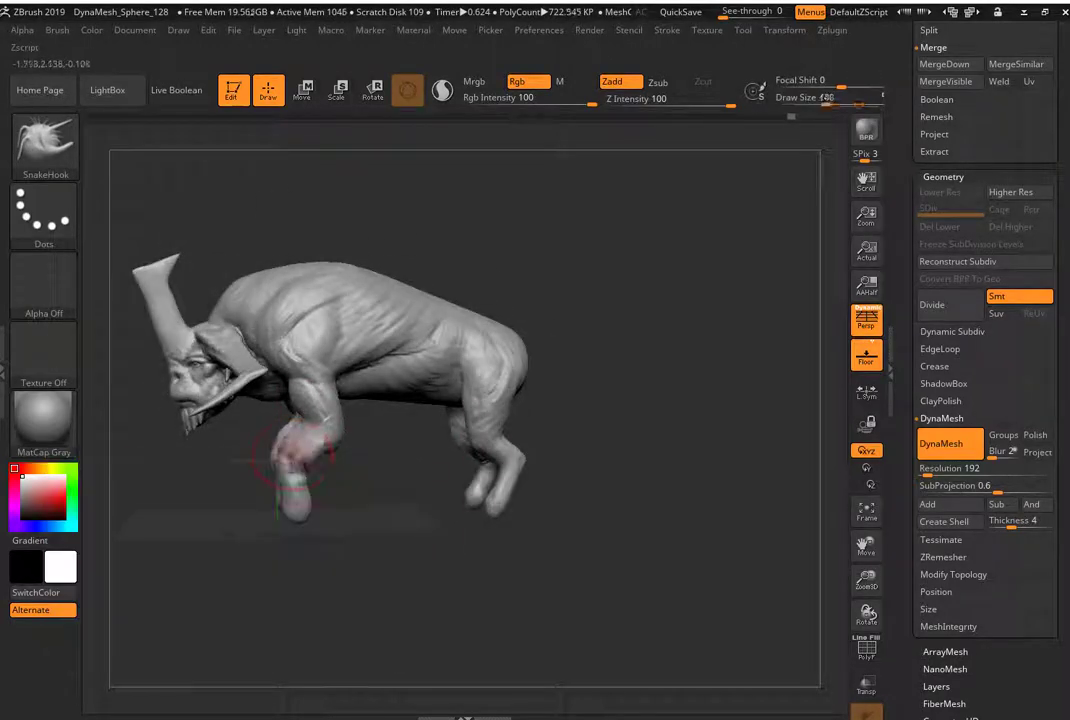
{"action": "key", "text": "space"}
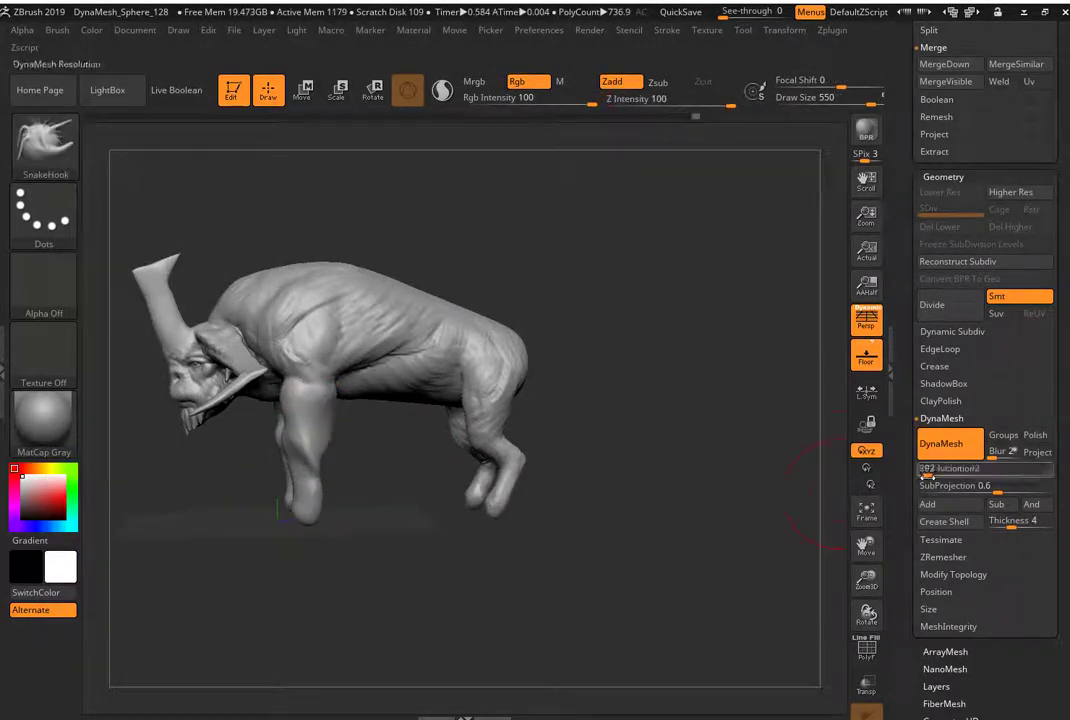
Remesh the creature with DynaMesh at resolution 128 and adjust the front leg shape with SnakeHook at draw size 525.
{"action": "key", "text": "space"}
{"action": "mouse_move", "coordinate": [300, 560]}
{"action": "right_mouse_down"}
{"action": "mouse_move", "coordinate": [539, 571]}
{"action": "mouse_move", "coordinate": [492, 470]}
{"action": "right_mouse_up"}
{"action": "key", "text": "b"}
{"action": "key", "text": "s"}
{"action": "key", "text": "h"}
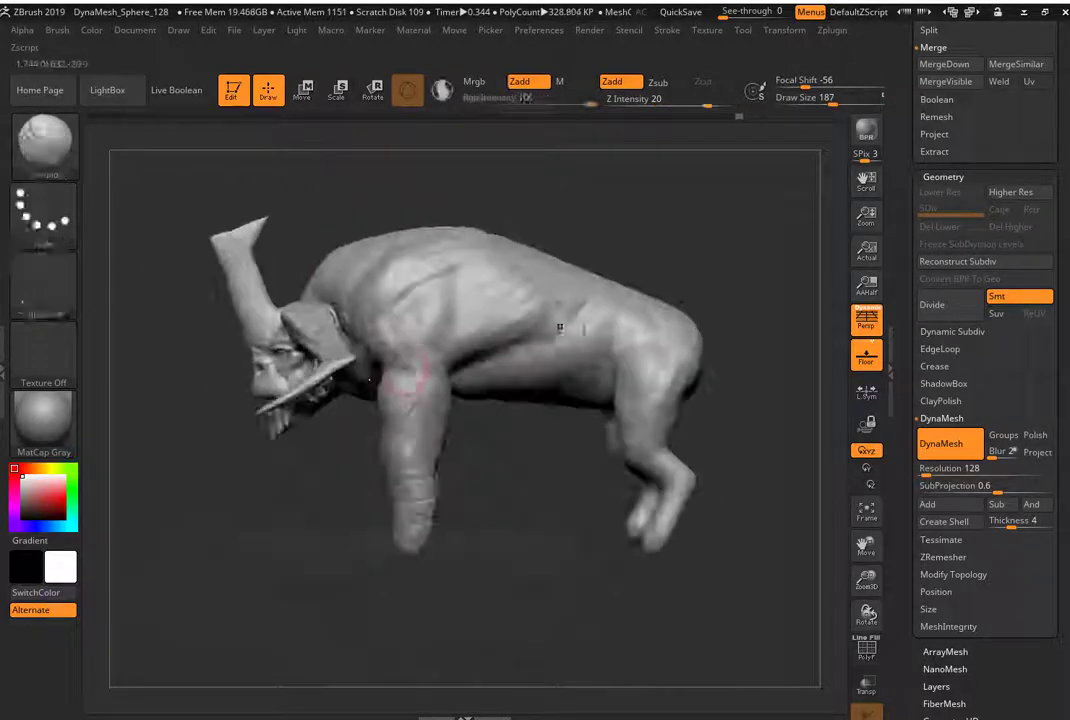
{"action": "key", "text": "space"}
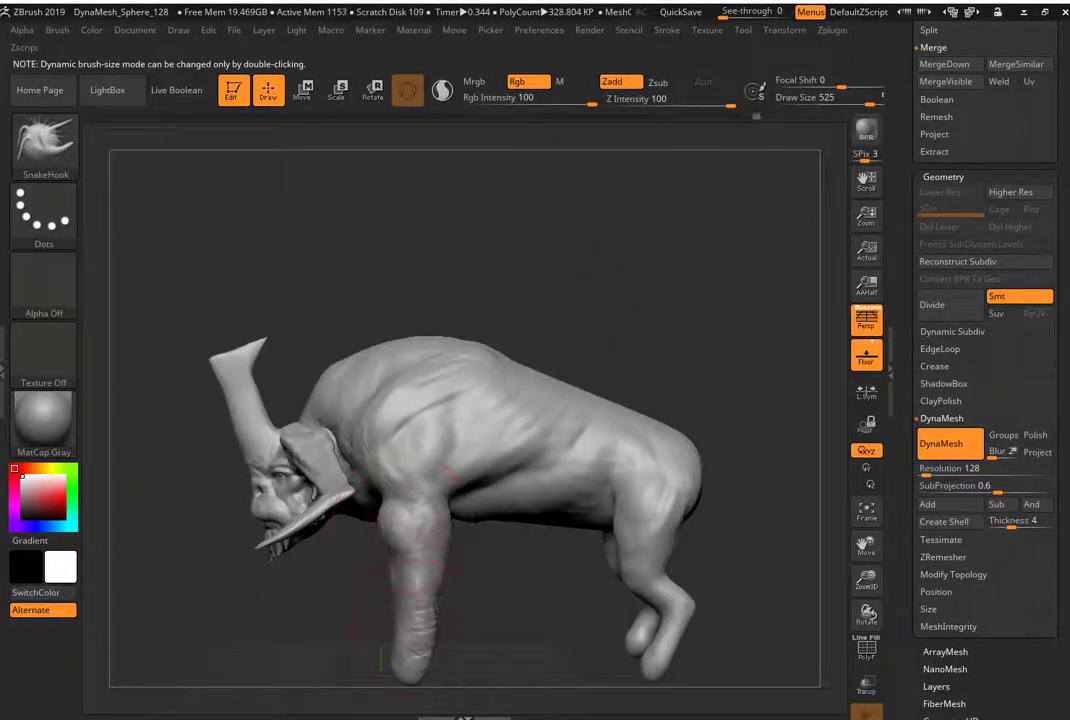
Add ClayBuildup muscle strokes to the shoulders and front legs at draw size 344.
{"action": "key", "text": "b"}
{"action": "key", "text": "c"}
{"action": "key", "text": "b"}
{"action": "right_click_drag", "start_coordinate": [485, 597], "coordinate": [700, 430]}
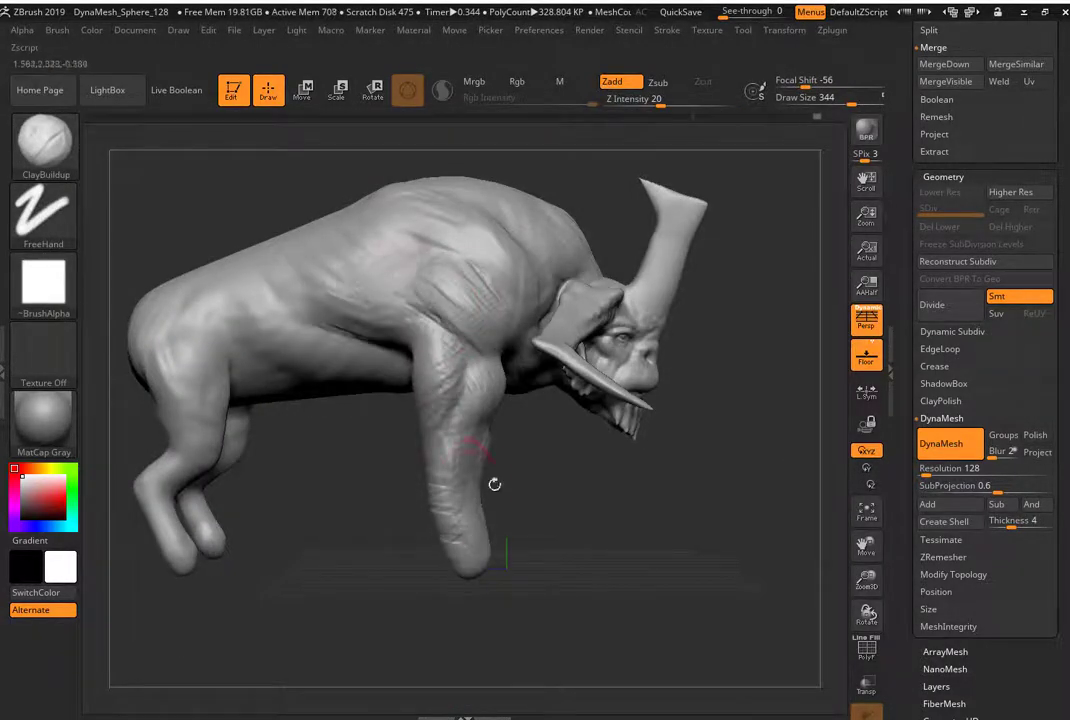
{"action": "mouse_move", "coordinate": [494, 484]}
{"action": "right_mouse_down"}
{"action": "mouse_move", "coordinate": [540, 470]}
{"action": "mouse_move", "coordinate": [400, 460]}
{"action": "mouse_move", "coordinate": [596, 488]}
{"action": "mouse_move", "coordinate": [470, 478]}
{"action": "mouse_move", "coordinate": [310, 372]}
{"action": "mouse_move", "coordinate": [626, 528]}
{"action": "mouse_move", "coordinate": [390, 440]}
{"action": "right_mouse_up"}
Pull feet forward out of the ends of all four legs with SnakeHook at draw sizes 468 and 245.
{"action": "key", "text": "b"}
{"action": "key", "text": "s"}
{"action": "key", "text": "h"}
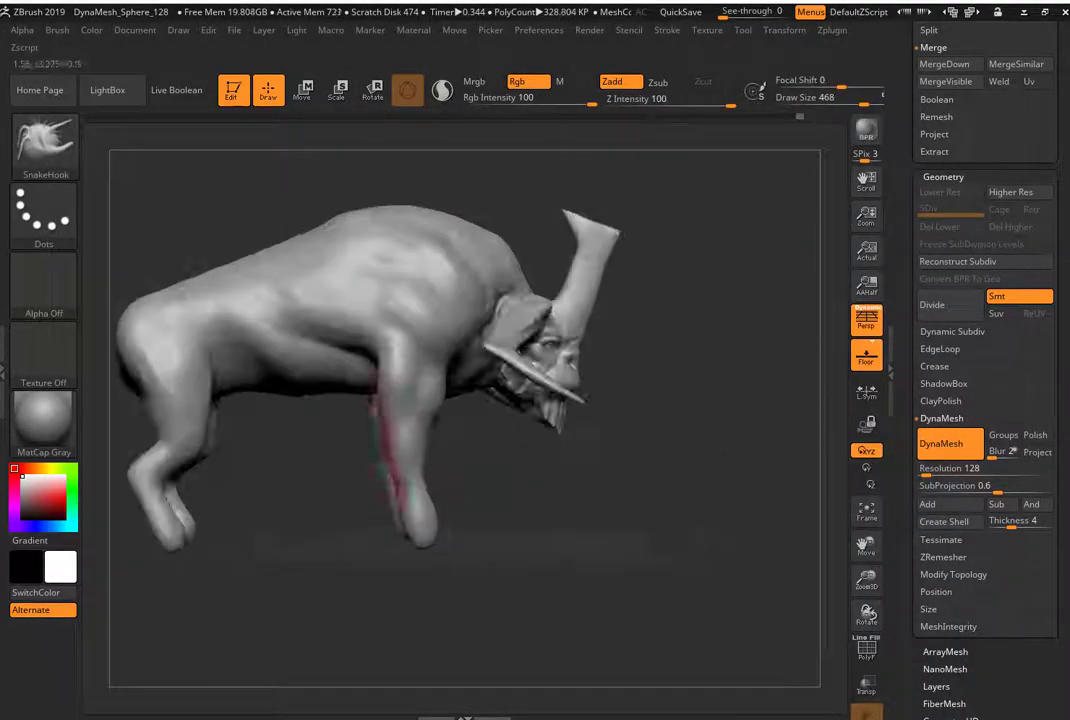
{"action": "mouse_move", "coordinate": [440, 540]}
{"action": "right_mouse_down"}
{"action": "mouse_move", "coordinate": [330, 520]}
{"action": "mouse_move", "coordinate": [405, 522]}
{"action": "mouse_move", "coordinate": [330, 520]}
{"action": "mouse_move", "coordinate": [442, 566]}
{"action": "mouse_move", "coordinate": [645, 557]}
{"action": "right_mouse_up"}
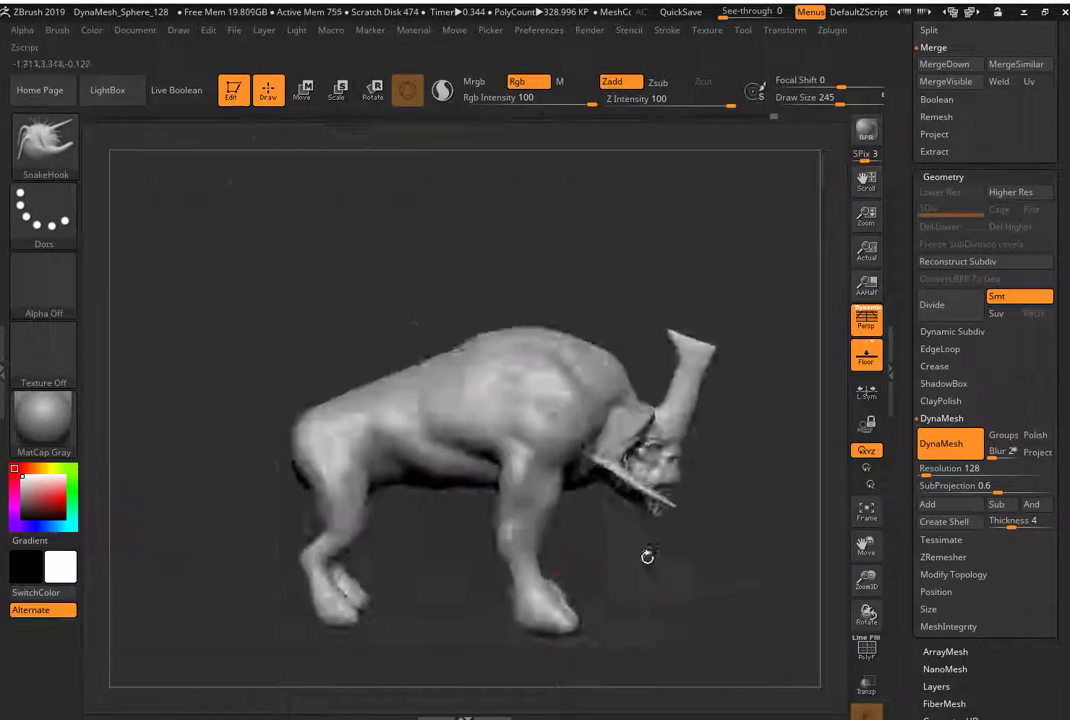
Build up the shoulders and upper front legs with ClayBuildup at draw size 305.
{"action": "key", "text": "b"}
{"action": "left_click", "coordinate": [505, 290]}
{"action": "right_click_drag", "start_coordinate": [580, 300], "coordinate": [631, 315]}
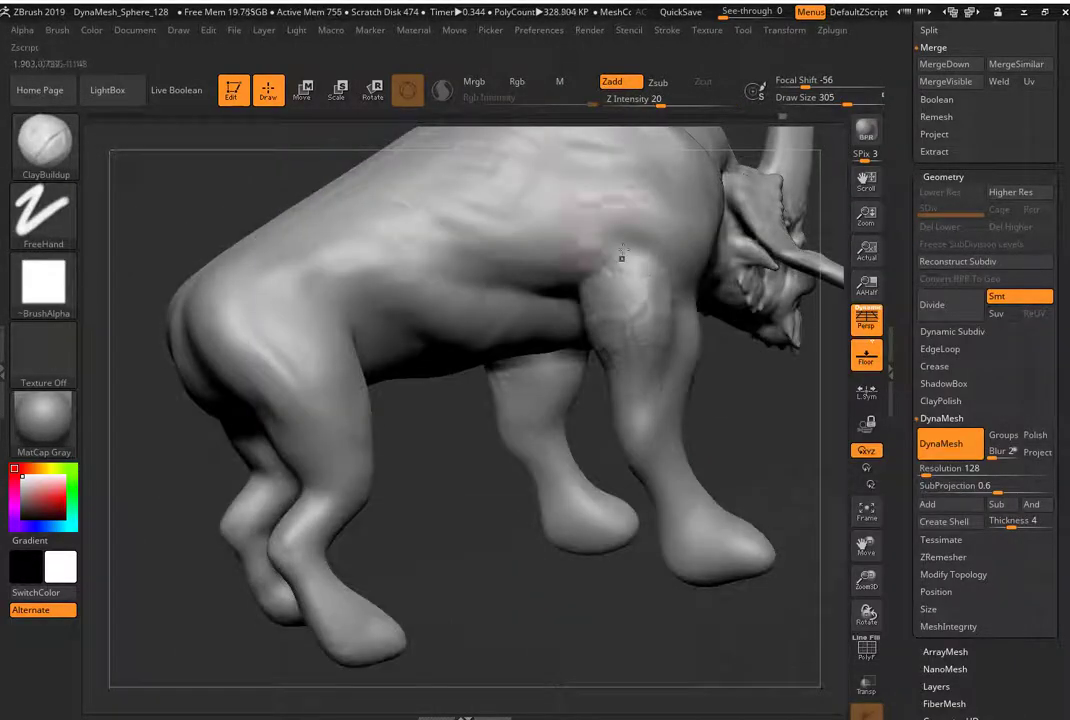
{"action": "mouse_move", "coordinate": [502, 509]}
{"action": "right_mouse_down"}
{"action": "mouse_move", "coordinate": [478, 492]}
{"action": "mouse_move", "coordinate": [513, 461]}
{"action": "mouse_move", "coordinate": [578, 598]}
{"action": "mouse_move", "coordinate": [740, 575]}
{"action": "right_mouse_up"}
{"action": "right_click", "coordinate": [578, 598]}
Adjust the outlines of the front legs and feet with SnakeHook at draw sizes 657 and 280.
{"action": "right_click_drag", "start_coordinate": [273, 258], "coordinate": [420, 395]}
{"action": "right_click", "coordinate": [420, 395]}
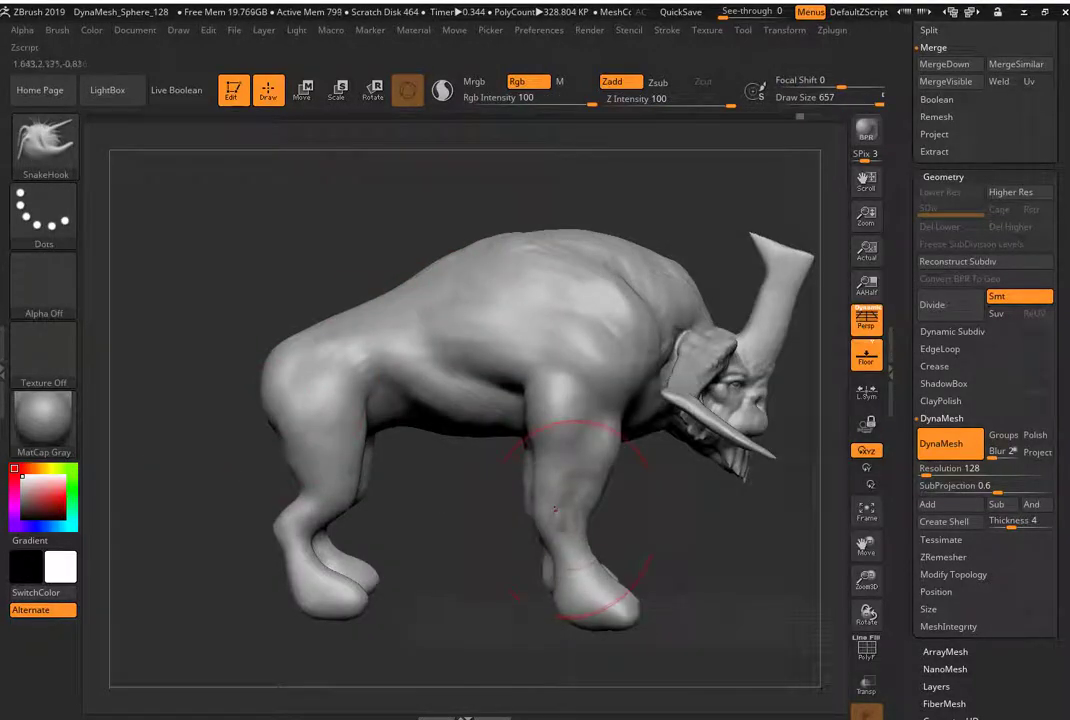
{"action": "right_click_drag", "start_coordinate": [555, 508], "coordinate": [640, 178]}
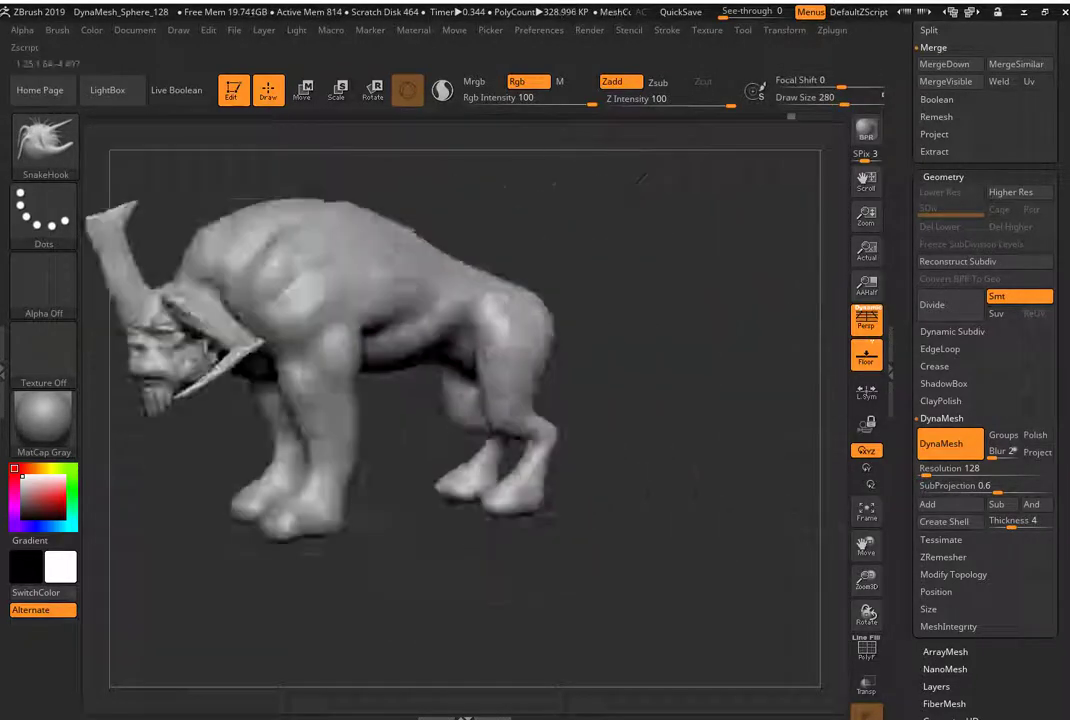
{"action": "mouse_move", "coordinate": [645, 478]}
{"action": "right_mouse_down"}
{"action": "mouse_move", "coordinate": [564, 411]}
{"action": "mouse_move", "coordinate": [342, 356]}
{"action": "right_mouse_up"}
{"action": "right_click", "coordinate": [342, 356]}
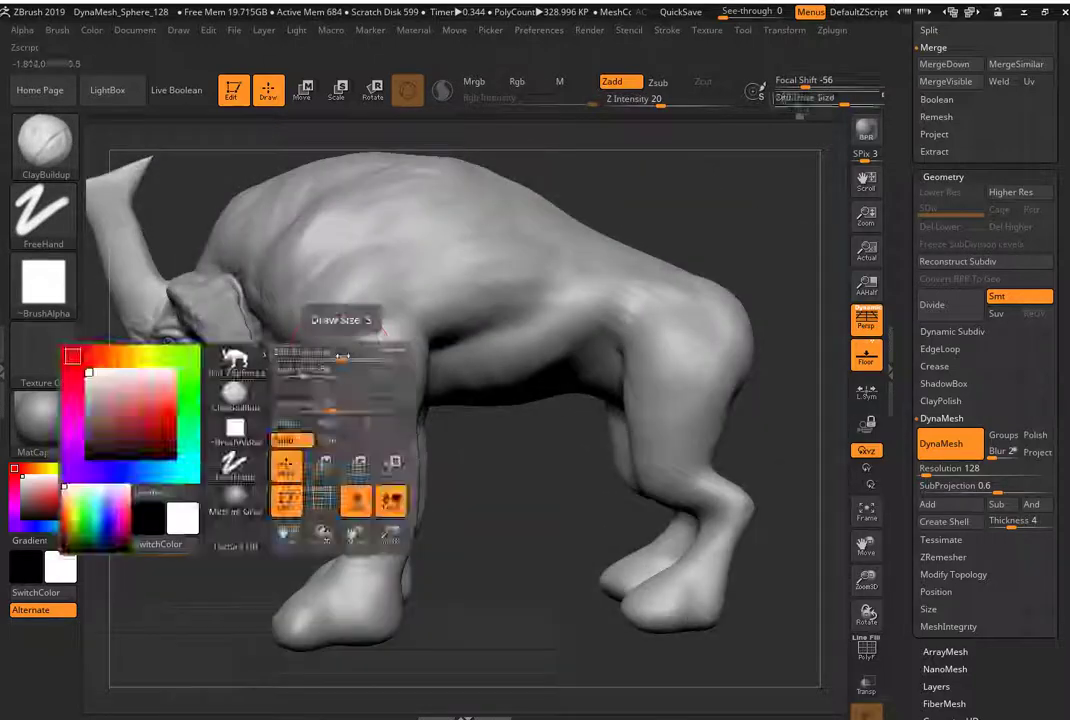
Add ClayBuildup mass to the front legs and refine their silhouette with SnakeHook.
{"action": "right_click_drag", "start_coordinate": [440, 410], "coordinate": [463, 424]}
{"action": "mouse_move", "coordinate": [409, 341]}
{"action": "right_mouse_down"}
{"action": "mouse_move", "coordinate": [456, 490]}
{"action": "mouse_move", "coordinate": [462, 500]}
{"action": "mouse_move", "coordinate": [480, 466]}
{"action": "mouse_move", "coordinate": [470, 510]}
{"action": "mouse_move", "coordinate": [545, 581]}
{"action": "mouse_move", "coordinate": [476, 384]}
{"action": "right_mouse_up"}
{"action": "key", "text": "b"}
{"action": "key", "text": "s"}
{"action": "key", "text": "h"}
{"action": "key", "text": "space"}
{"action": "left_click_drag", "start_coordinate": [474, 384], "coordinate": [494, 384]}
Sculpt muscle strokes over the shoulders, flanks and front legs with ClayBuildup at draw size 245.
{"action": "mouse_move", "coordinate": [405, 464]}
{"action": "right_mouse_down"}
{"action": "mouse_move", "coordinate": [478, 251]}
{"action": "mouse_move", "coordinate": [421, 328]}
{"action": "mouse_move", "coordinate": [400, 300]}
{"action": "mouse_move", "coordinate": [336, 326]}
{"action": "right_mouse_up"}
{"action": "key", "text": "b"}
{"action": "key", "text": "c"}
{"action": "key", "text": "b"}
{"action": "key", "text": "b"}
{"action": "key", "text": "s"}
{"action": "key", "text": "h"}
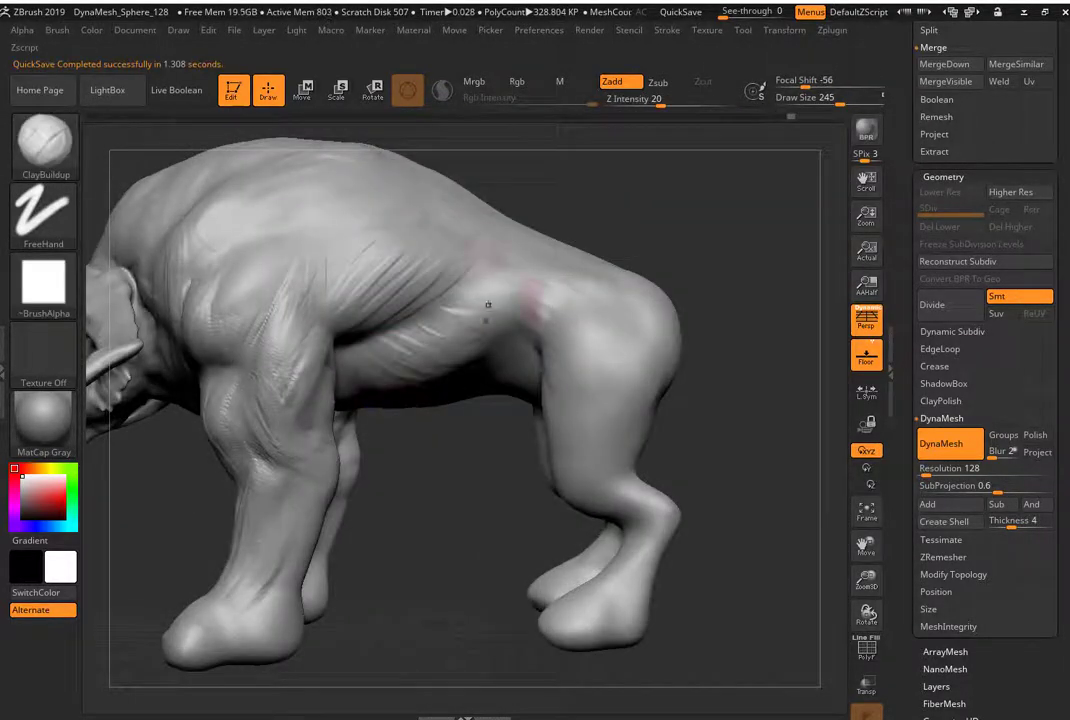
{"action": "right_click_drag", "start_coordinate": [488, 304], "coordinate": [410, 296]}
{"action": "mouse_move", "coordinate": [358, 385]}
{"action": "right_mouse_down"}
{"action": "mouse_move", "coordinate": [580, 486]}
{"action": "mouse_move", "coordinate": [331, 508]}
{"action": "right_mouse_up"}
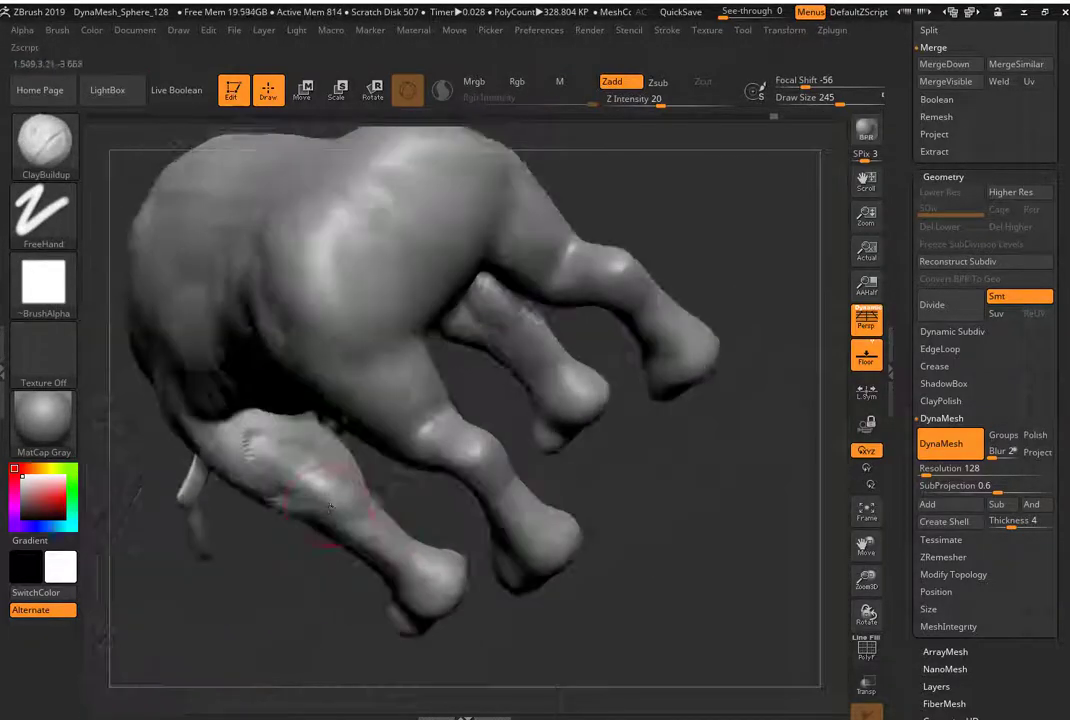
Isolate the front legs and sculpt their muscles and tendons with ClayBuildup at draw size 136.
{"action": "right_click_drag", "start_coordinate": [539, 339], "coordinate": [508, 350]}
{"action": "left_click_drag", "start_coordinate": [461, 220], "coordinate": [503, 352], "text": "ctrl+shift"}
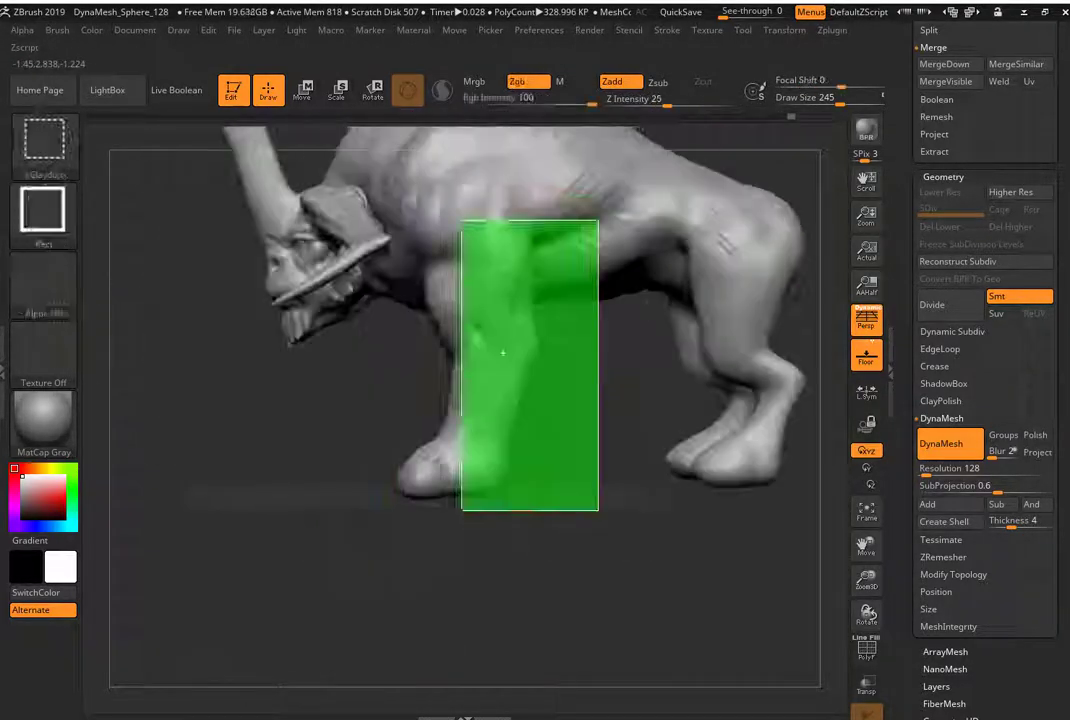
{"action": "mouse_move", "coordinate": [520, 553]}
{"action": "right_mouse_down"}
{"action": "mouse_move", "coordinate": [346, 334]}
{"action": "mouse_move", "coordinate": [430, 287]}
{"action": "mouse_move", "coordinate": [514, 342]}
{"action": "mouse_move", "coordinate": [308, 255]}
{"action": "right_mouse_up"}
{"action": "mouse_move", "coordinate": [478, 334]}
{"action": "right_mouse_down"}
{"action": "mouse_move", "coordinate": [501, 346]}
{"action": "mouse_move", "coordinate": [448, 328]}
{"action": "right_mouse_up"}
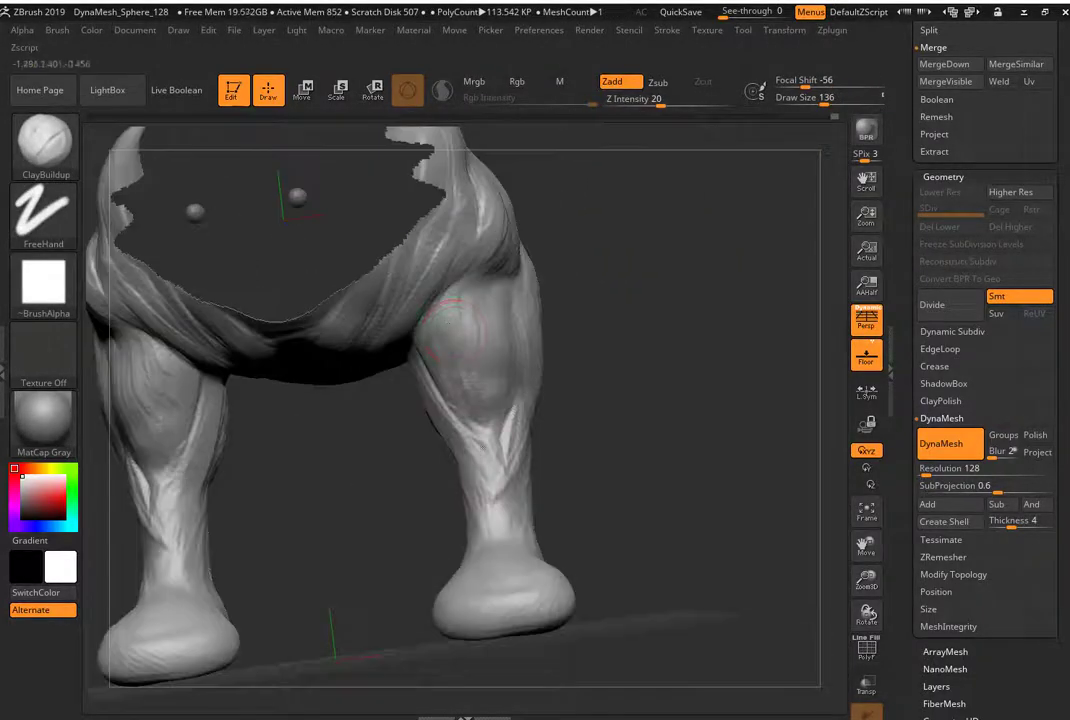
{"action": "mouse_move", "coordinate": [503, 465]}
{"action": "right_mouse_down"}
{"action": "mouse_move", "coordinate": [602, 466]}
{"action": "mouse_move", "coordinate": [394, 420]}
{"action": "mouse_move", "coordinate": [310, 540]}
{"action": "right_mouse_up"}
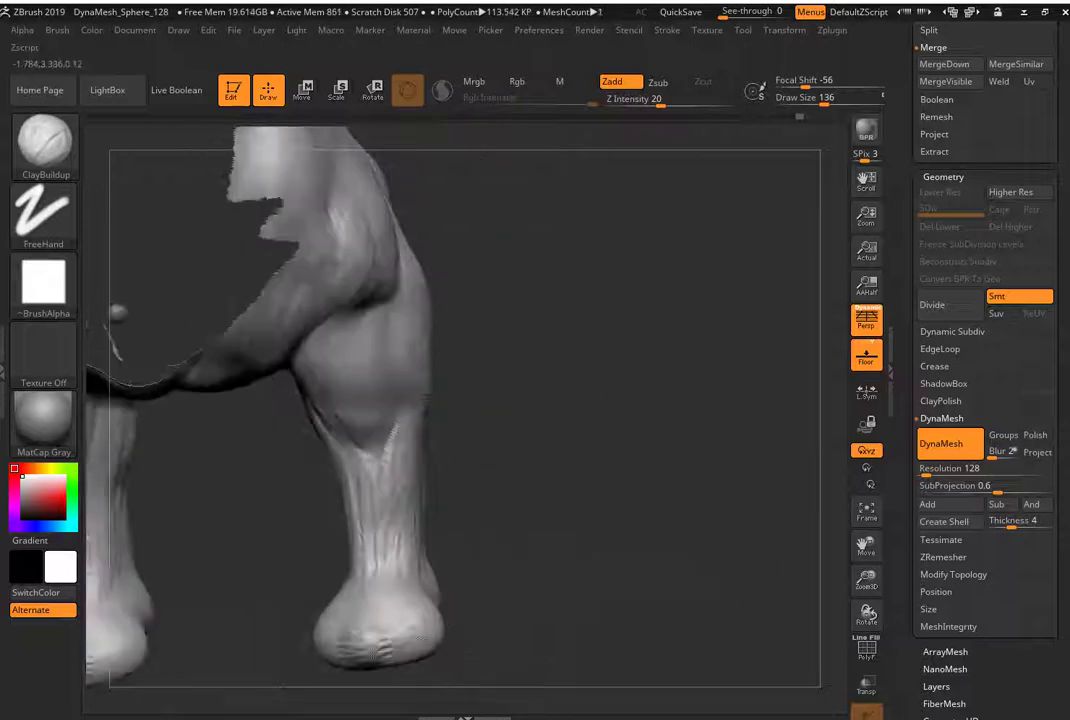
Refine the isolated front legs and chest with SnakeHook and ClayBuildup at draw size 128, and show the whole creature again.
{"action": "key", "text": "b"}
{"action": "key", "text": "s"}
{"action": "key", "text": "h"}
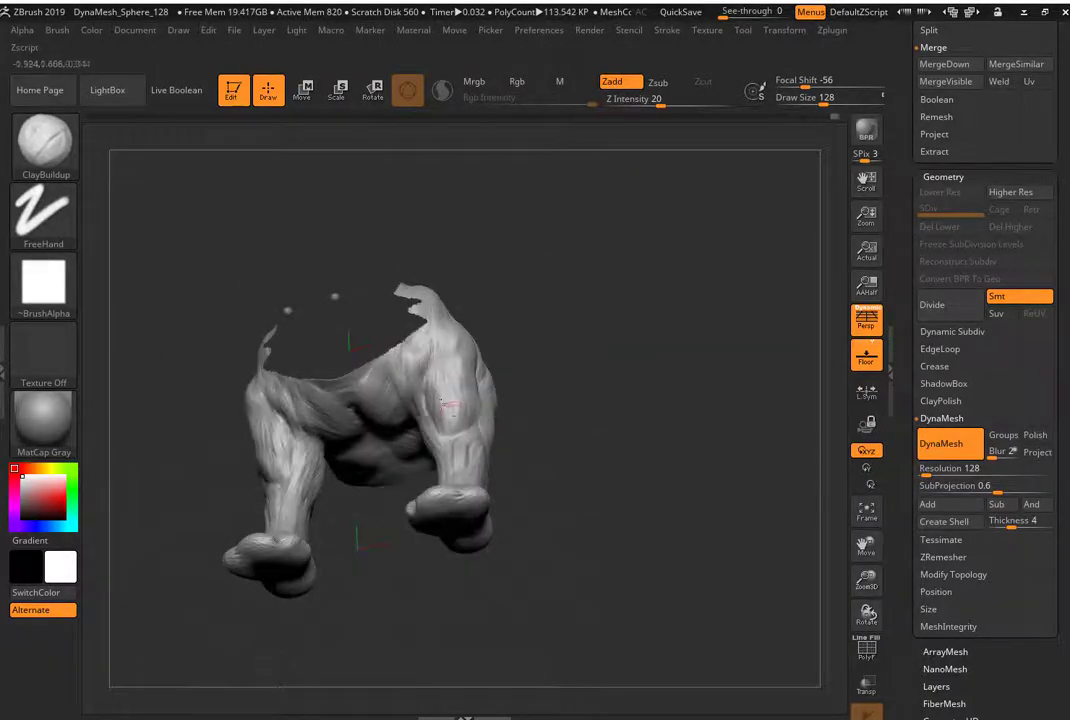
{"action": "left_click_drag", "start_coordinate": [640, 440], "coordinate": [528, 438]}
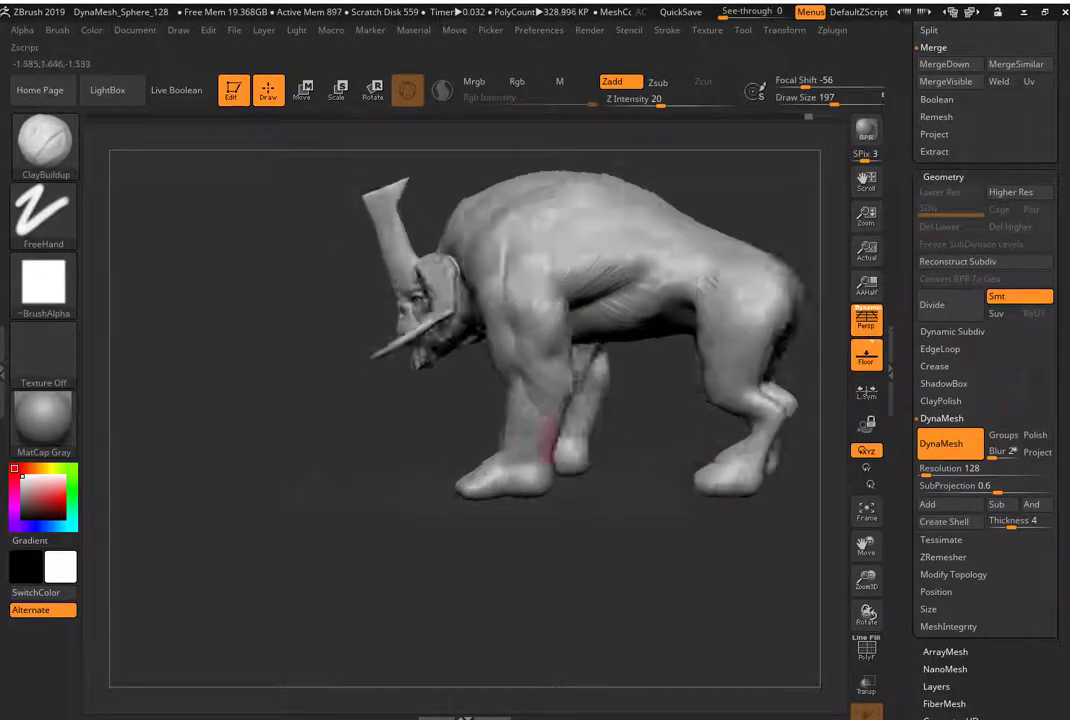
Reshape the front legs and feet with the SnakeHook brush.
{"action": "key", "text": "space"}
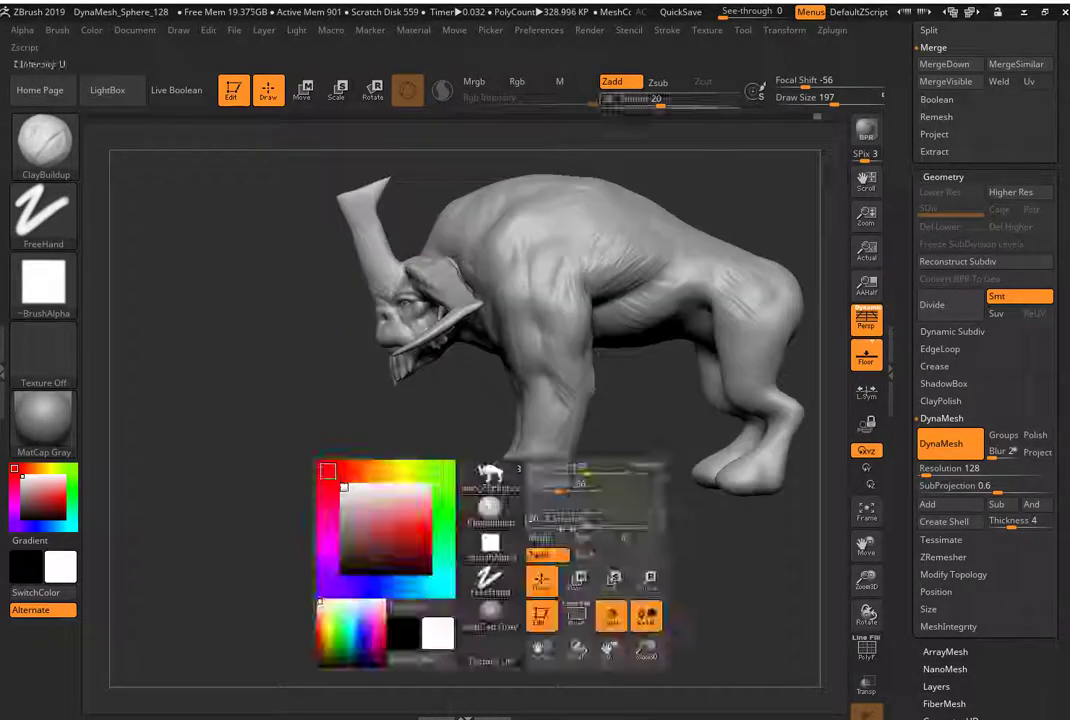
{"action": "key", "text": "b"}
{"action": "key", "text": "s"}
{"action": "key", "text": "h"}
{"action": "left_click_drag", "start_coordinate": [554, 589], "coordinate": [470, 510]}
Mask everything except the lower front legs, adjust them with Transpose and clear the mask.
{"action": "key", "text": "b"}
{"action": "key", "text": "s"}
{"action": "key", "text": "t"}
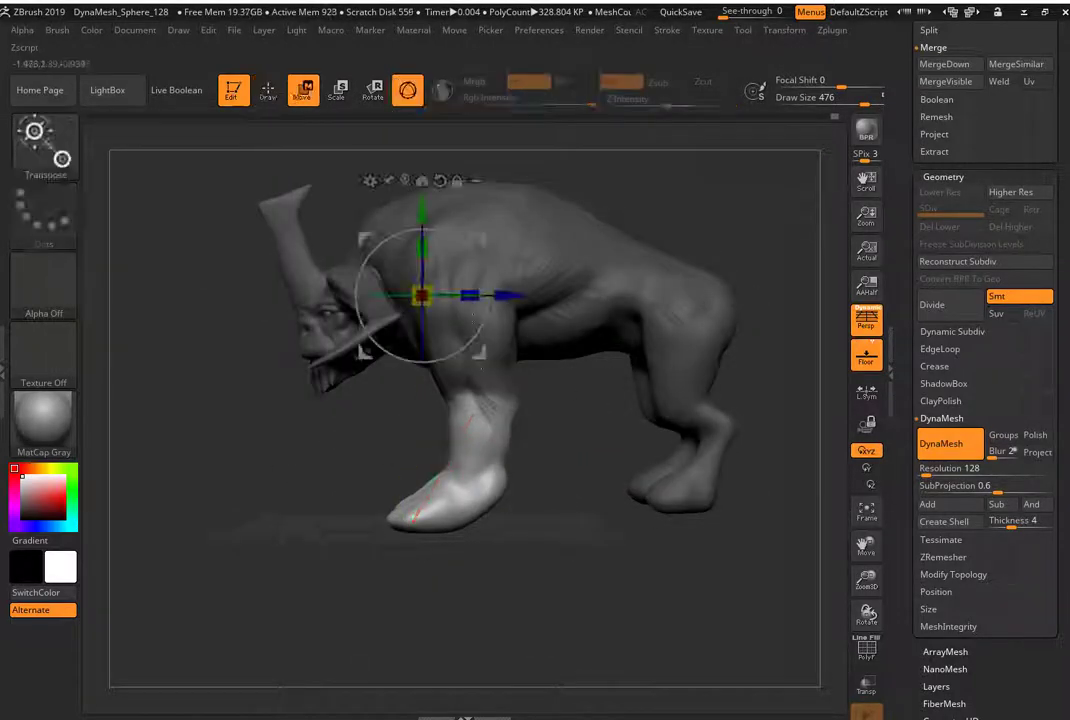
{"action": "key", "text": "q"}
{"action": "left_click", "coordinate": [578, 549], "text": "ctrl"}
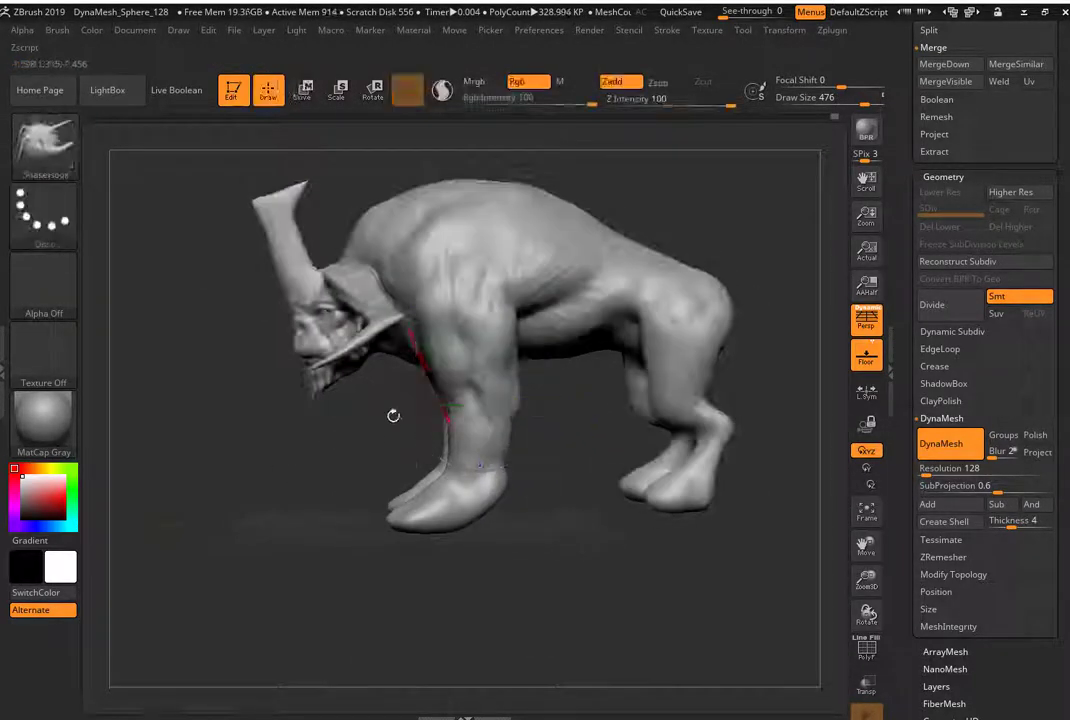
{"action": "left_click_drag", "start_coordinate": [520, 590], "coordinate": [559, 584]}
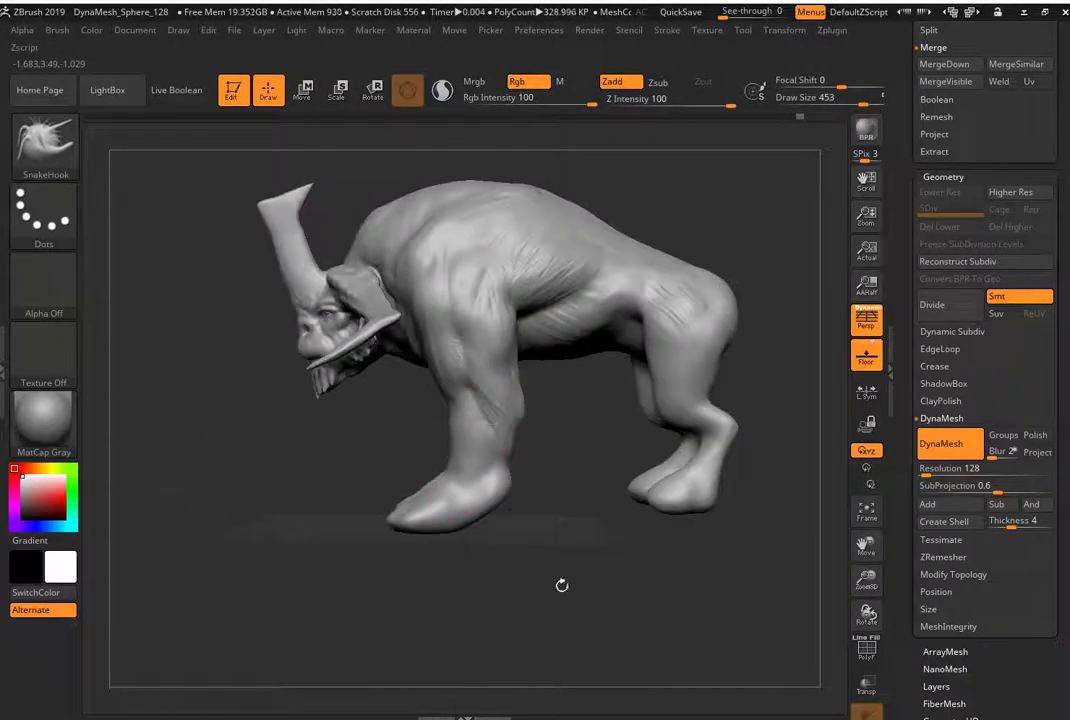
Undo the last front leg edit and reshape the lower front legs and feet with SnakeHook at draw size 453.
{"action": "key", "text": "ctrl+z"}
{"action": "key", "text": "q"}
{"action": "left_click", "coordinate": [501, 488], "text": "ctrl"}
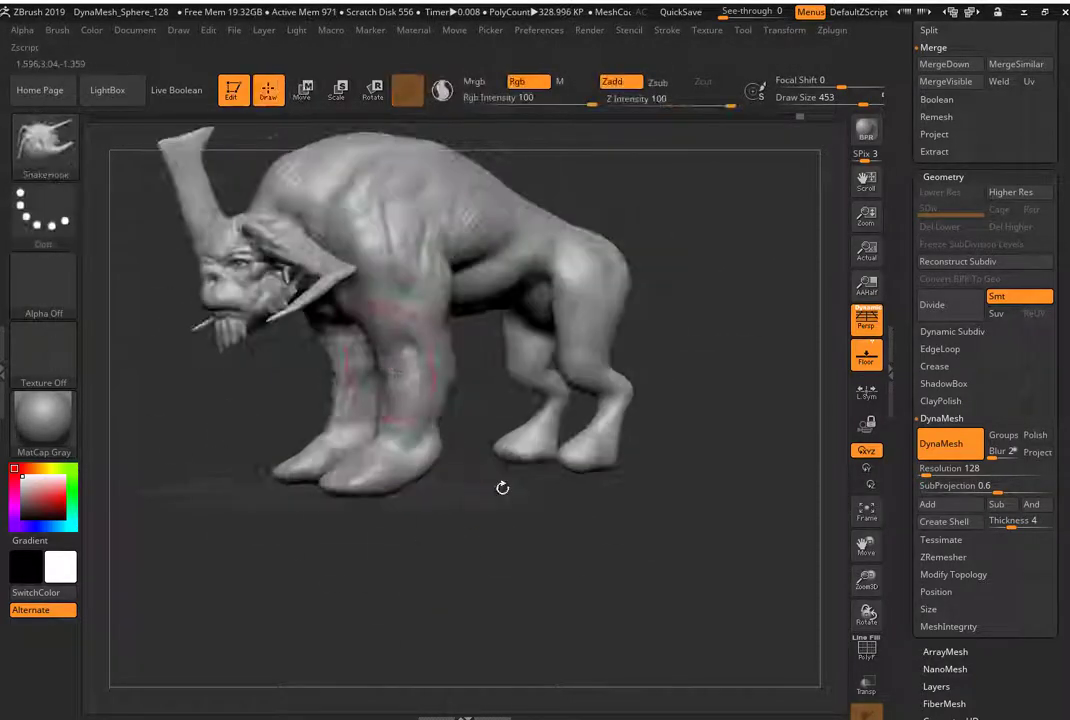
{"action": "left_click_drag", "start_coordinate": [501, 488], "coordinate": [327, 484]}
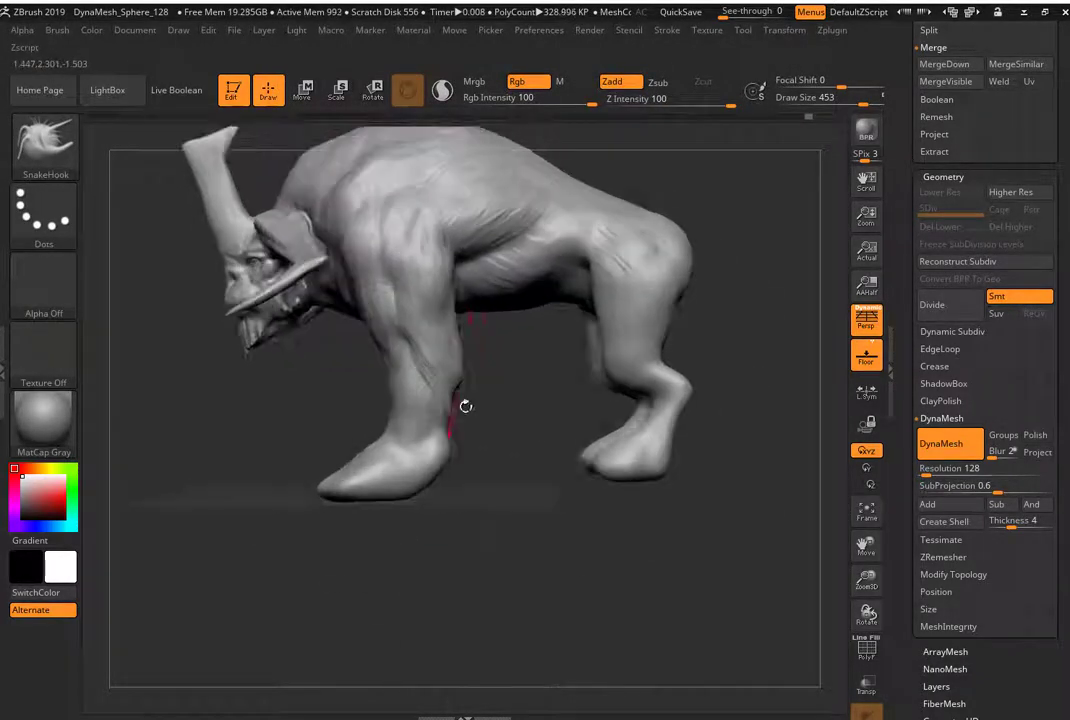
{"action": "mouse_move", "coordinate": [540, 570]}
{"action": "left_mouse_down"}
{"action": "mouse_move", "coordinate": [600, 560]}
{"action": "mouse_move", "coordinate": [347, 466]}
{"action": "mouse_move", "coordinate": [450, 520]}
{"action": "mouse_move", "coordinate": [480, 445]}
{"action": "left_mouse_up"}
Build up the muscle volume of the front legs with ClayBuildup.
{"action": "key", "text": "b"}
{"action": "key", "text": "c"}
{"action": "key", "text": "b"}
{"action": "mouse_move", "coordinate": [455, 390]}
{"action": "left_mouse_down"}
{"action": "mouse_move", "coordinate": [490, 568]}
{"action": "mouse_move", "coordinate": [528, 549]}
{"action": "mouse_move", "coordinate": [437, 454]}
{"action": "mouse_move", "coordinate": [511, 486]}
{"action": "mouse_move", "coordinate": [540, 366]}
{"action": "left_mouse_up"}
Mask the front half of the body and reposition the hindquarters with the Transpose move gizmo.
{"action": "key", "text": "b"}
{"action": "key", "text": "s"}
{"action": "key", "text": "h"}
{"action": "key", "text": "space"}
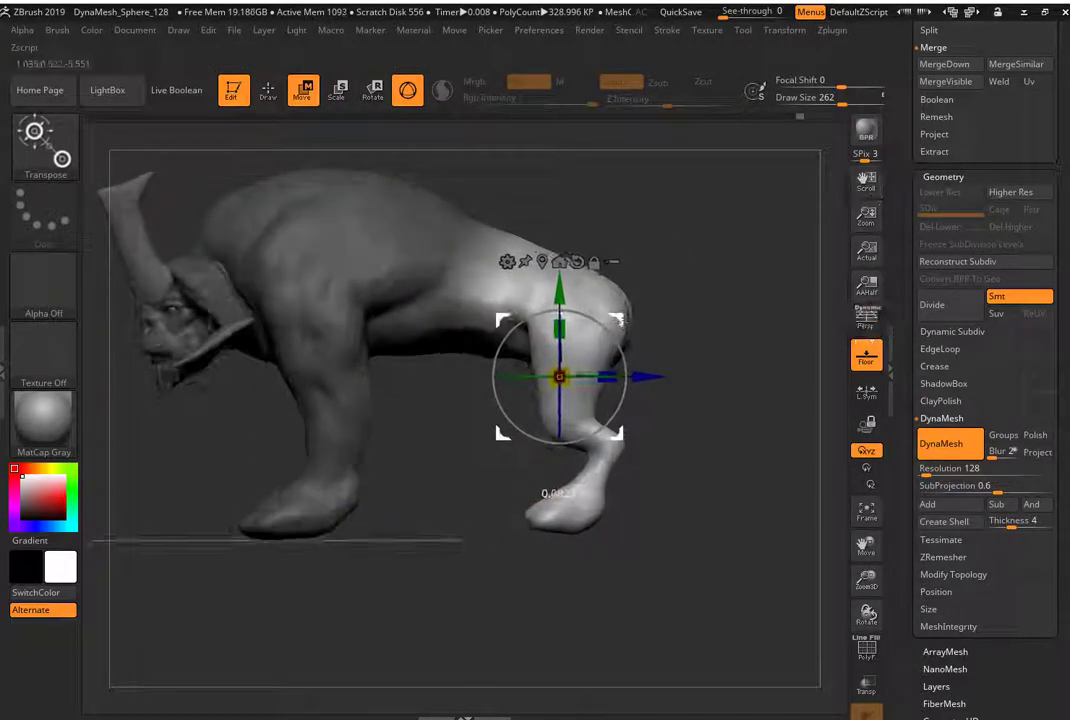
Build up the hips and rear flanks with ClayBuildup at draw size 393.
{"action": "key", "text": "b"}
{"action": "key", "text": "s"}
{"action": "key", "text": "m"}
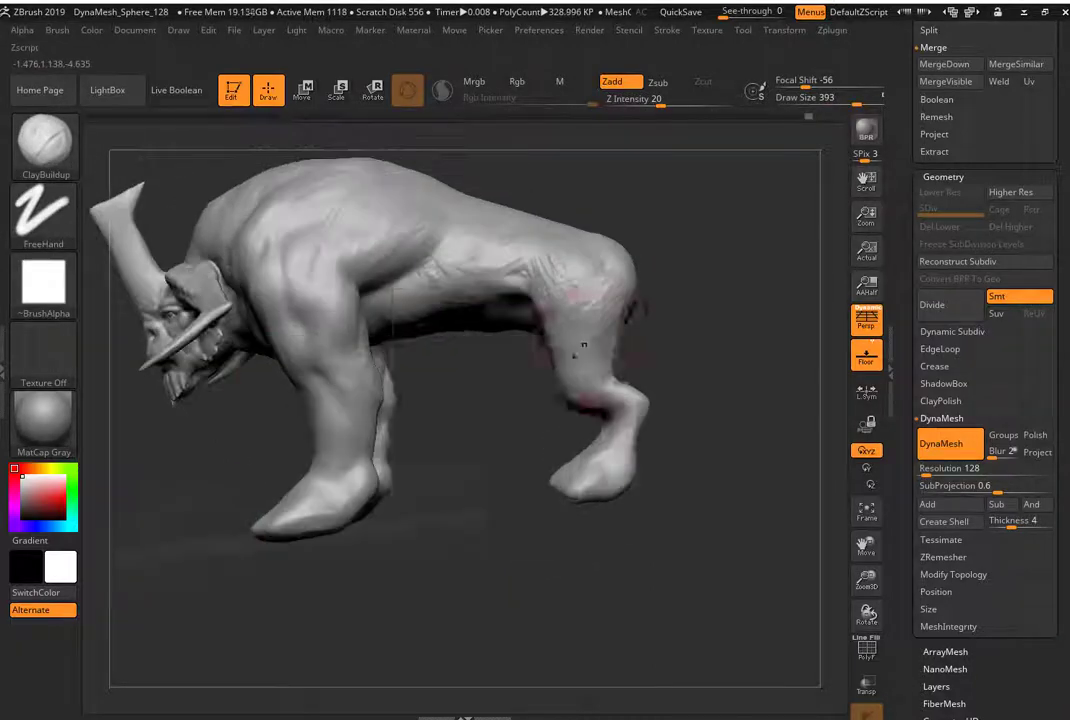
Reshape the hind legs and feet with SnakeHook at draw size 408.
{"action": "key", "text": "b"}
{"action": "key", "text": "s"}
{"action": "key", "text": "h"}
{"action": "key", "text": "space"}
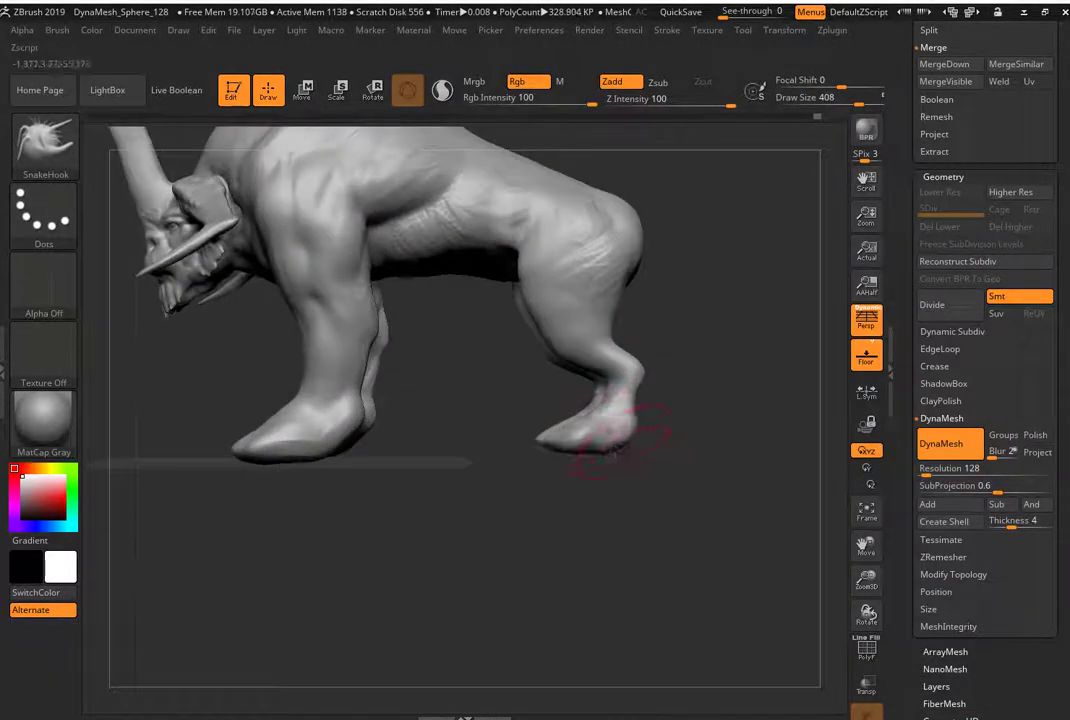
{"action": "mouse_move", "coordinate": [615, 435]}
{"action": "left_mouse_down"}
{"action": "mouse_move", "coordinate": [545, 430]}
{"action": "mouse_move", "coordinate": [433, 320]}
{"action": "mouse_move", "coordinate": [468, 341]}
{"action": "mouse_move", "coordinate": [623, 255]}
{"action": "mouse_move", "coordinate": [640, 262]}
{"action": "left_mouse_up"}
{"action": "key", "text": "space"}
Build up the underside of the belly and the groin with ClayBuildup at draw size 274.
{"action": "key", "text": "b"}
{"action": "key", "text": "c"}
{"action": "key", "text": "b"}
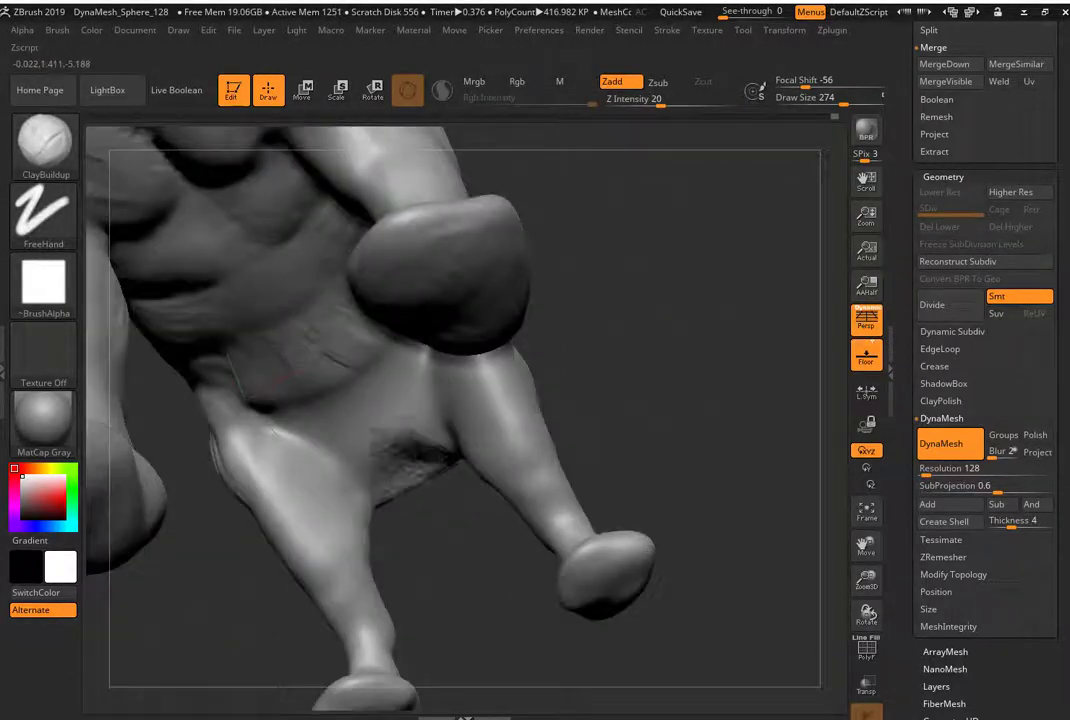
{"action": "mouse_move", "coordinate": [310, 404]}
{"action": "left_mouse_down"}
{"action": "mouse_move", "coordinate": [520, 320]}
{"action": "mouse_move", "coordinate": [673, 296]}
{"action": "mouse_move", "coordinate": [594, 399]}
{"action": "left_mouse_up"}
Pull a short tail out of the rump with SnakeHook at draw size 386.
{"action": "key", "text": "b"}
{"action": "key", "text": "s"}
{"action": "key", "text": "h"}
{"action": "key", "text": "space"}
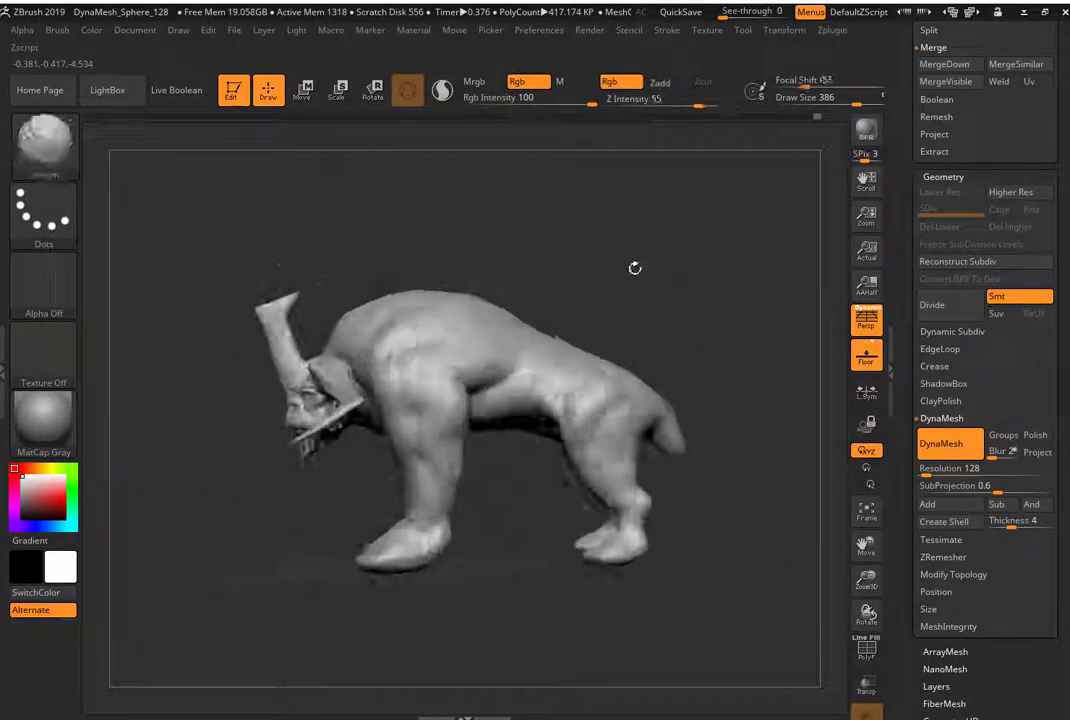
Add ClayBuildup strokes to the shoulders and front legs at draw size 386.
{"action": "key", "text": "b"}
{"action": "key", "text": "c"}
{"action": "key", "text": "b"}
{"action": "left_click_drag", "start_coordinate": [634, 268], "coordinate": [670, 300]}
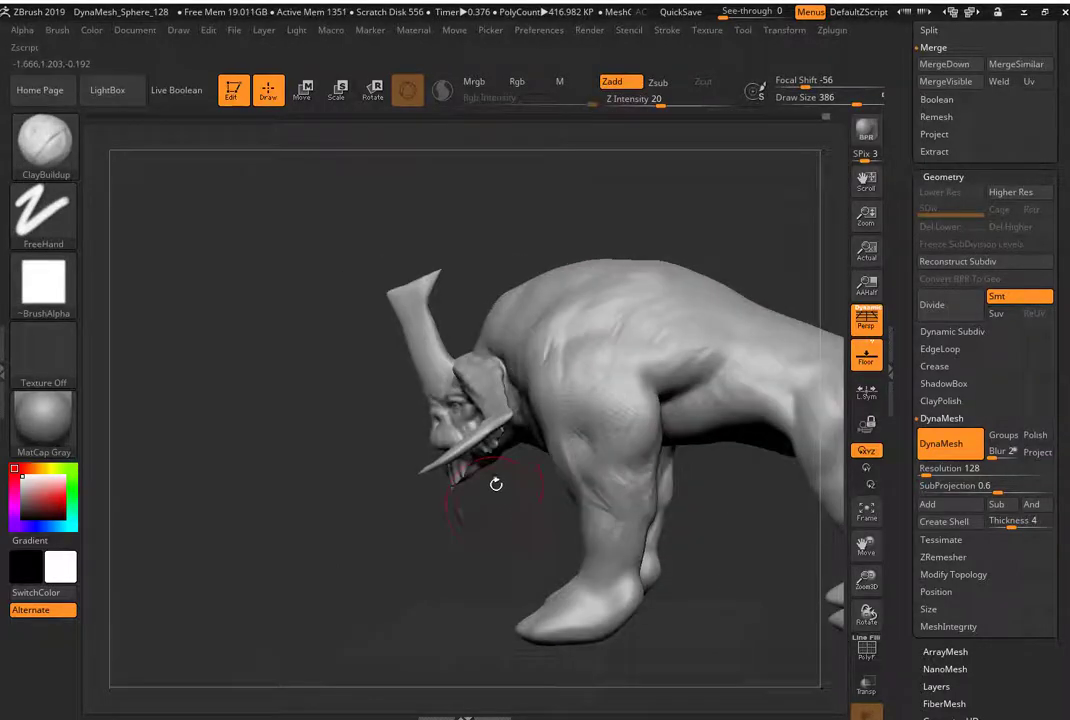
Lengthen the tail and adjust the body outline with SnakeHook.
{"action": "key", "text": "space"}
{"action": "key", "text": "b"}
{"action": "key", "text": "s"}
{"action": "key", "text": "h"}
{"action": "mouse_move", "coordinate": [496, 484]}
{"action": "left_mouse_down"}
{"action": "mouse_move", "coordinate": [430, 394]}
{"action": "mouse_move", "coordinate": [560, 380]}
{"action": "mouse_move", "coordinate": [658, 402]}
{"action": "left_mouse_up"}
Build up the thighs and shoulders with ClayBuildup at draw sizes 430 and 197.
{"action": "key", "text": "b"}
{"action": "key", "text": "c"}
{"action": "key", "text": "b"}
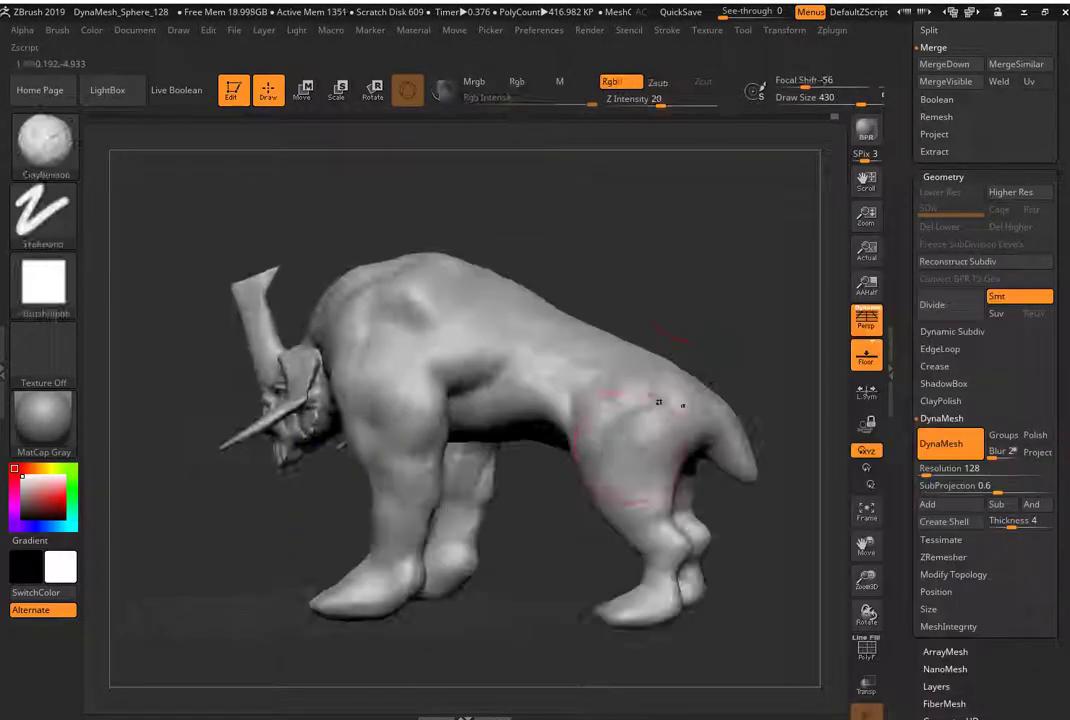
{"action": "right_click_drag", "start_coordinate": [395, 487], "coordinate": [362, 490]}
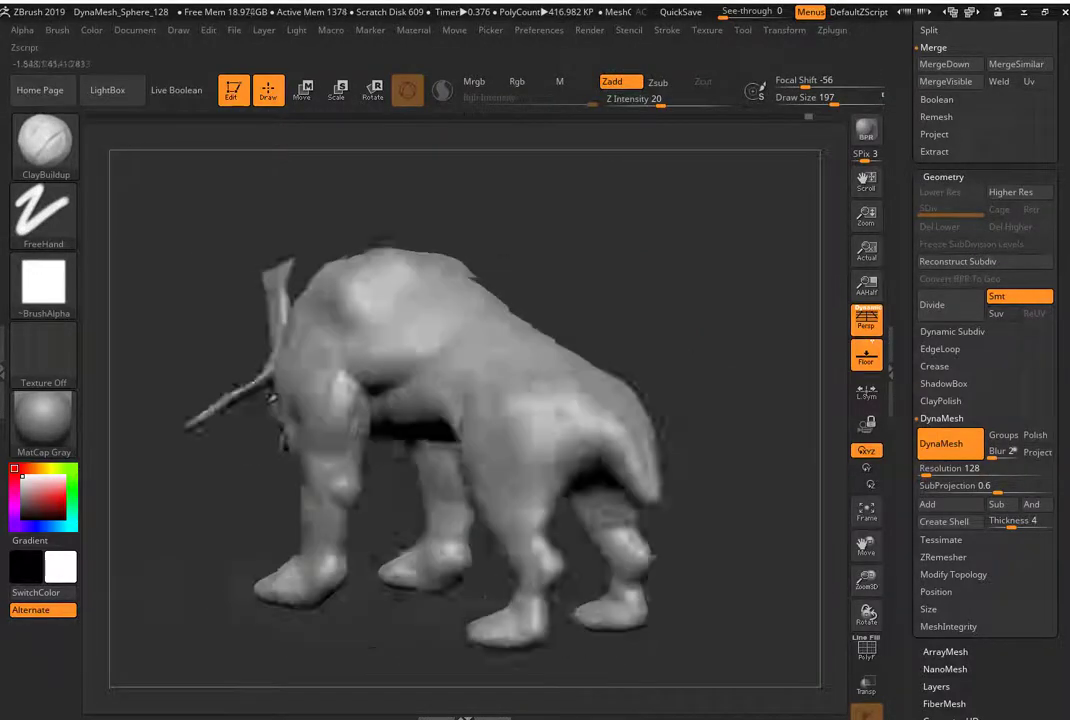
{"action": "right_click_drag", "start_coordinate": [271, 397], "coordinate": [263, 398]}
{"action": "right_click_drag", "start_coordinate": [306, 357], "coordinate": [350, 352]}
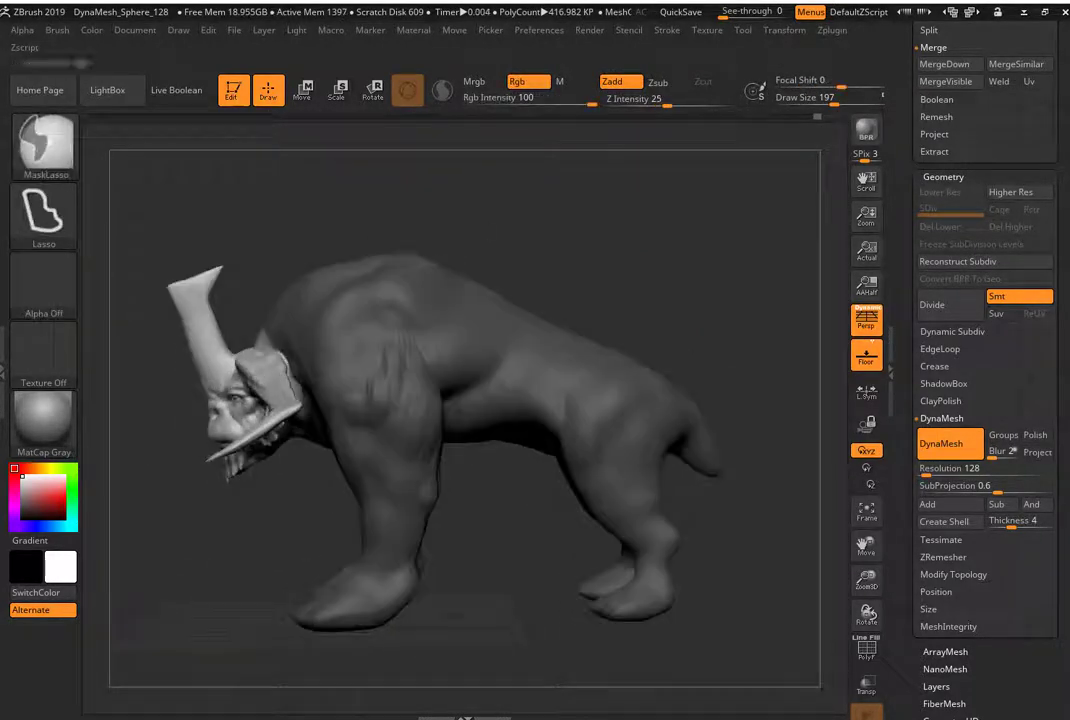
Mask the body with MaskLasso, adjust the unmasked head and clear the mask.
{"action": "key", "text": "q"}
{"action": "key", "text": "b"}
{"action": "mouse_move", "coordinate": [230, 352]}
{"action": "right_mouse_down"}
{"action": "mouse_move", "coordinate": [400, 340]}
{"action": "mouse_move", "coordinate": [560, 360]}
{"action": "mouse_move", "coordinate": [509, 382]}
{"action": "mouse_move", "coordinate": [659, 267]}
{"action": "mouse_move", "coordinate": [500, 400]}
{"action": "right_mouse_up"}
Reshape the front legs and push out their elbows with SnakeHook at draw size 379.
{"action": "key", "text": "b"}
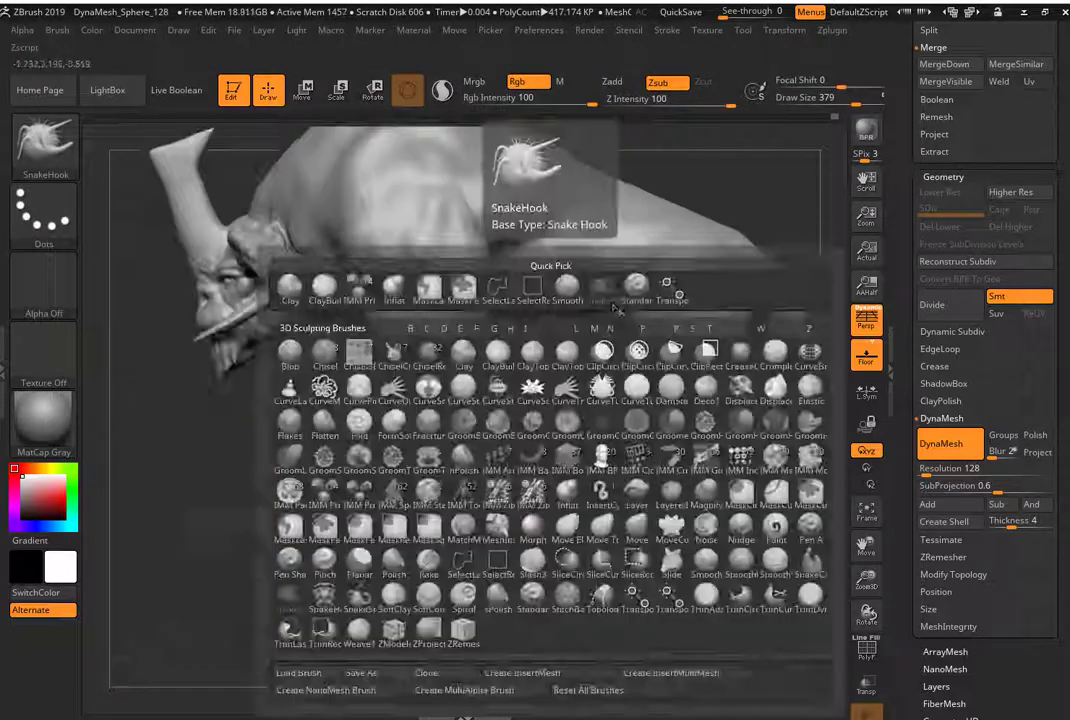
{"action": "key", "text": "s"}
{"action": "key", "text": "h"}
{"action": "mouse_move", "coordinate": [372, 410]}
{"action": "right_mouse_down"}
{"action": "mouse_move", "coordinate": [646, 461]}
{"action": "mouse_move", "coordinate": [279, 306]}
{"action": "right_mouse_up"}
Add muscle mass across the shoulder, rib cage and flank with ClayBuildup at draw size 305.
{"action": "key", "text": "b"}
{"action": "key", "text": "c"}
{"action": "key", "text": "b"}
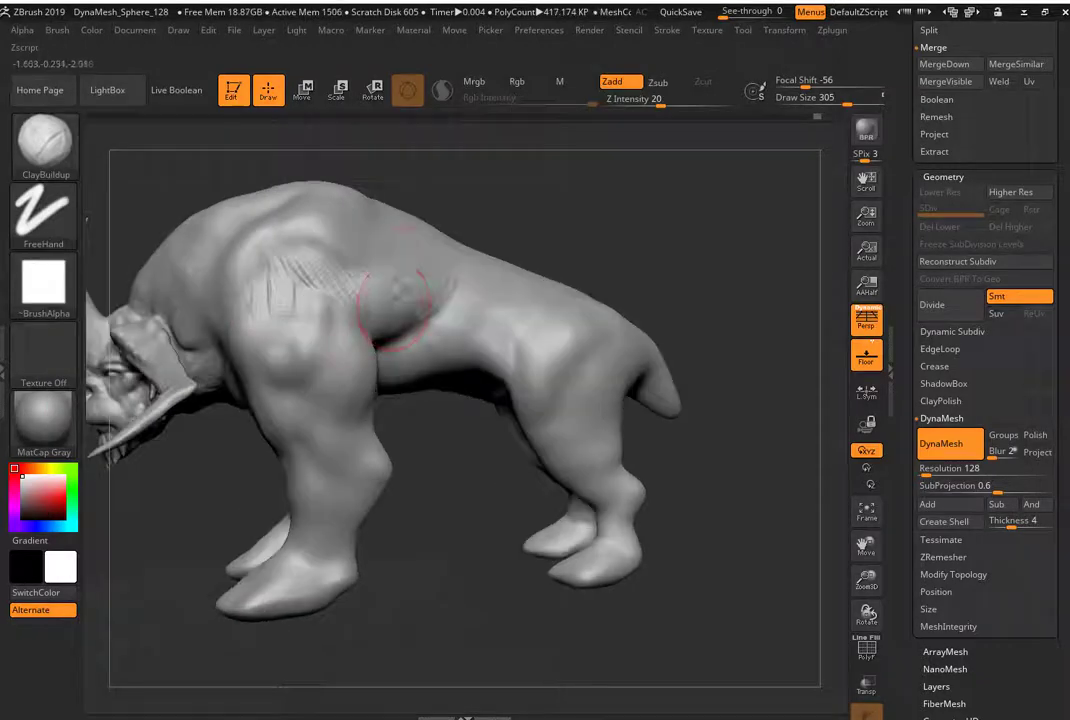
{"action": "mouse_move", "coordinate": [490, 262]}
{"action": "right_mouse_down"}
{"action": "mouse_move", "coordinate": [406, 236]}
{"action": "mouse_move", "coordinate": [576, 215]}
{"action": "mouse_move", "coordinate": [420, 204]}
{"action": "mouse_move", "coordinate": [500, 230]}
{"action": "mouse_move", "coordinate": [400, 300]}
{"action": "mouse_move", "coordinate": [287, 537]}
{"action": "mouse_move", "coordinate": [600, 230]}
{"action": "mouse_move", "coordinate": [760, 197]}
{"action": "right_mouse_up"}
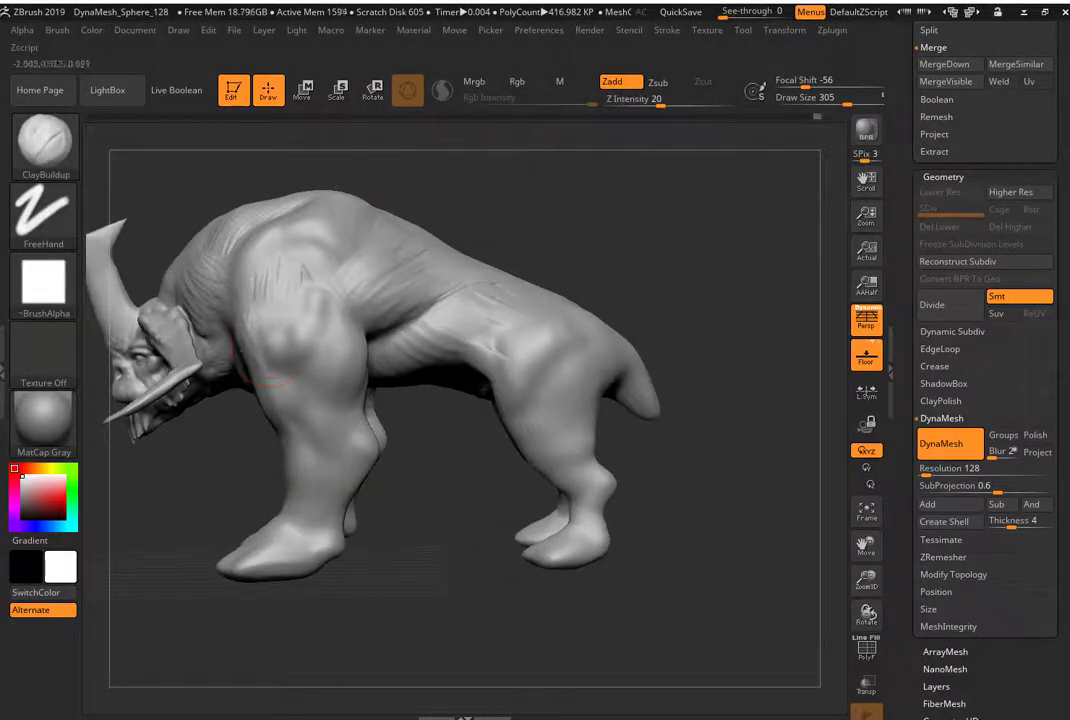
{"action": "right_click_drag", "start_coordinate": [277, 339], "coordinate": [263, 288]}
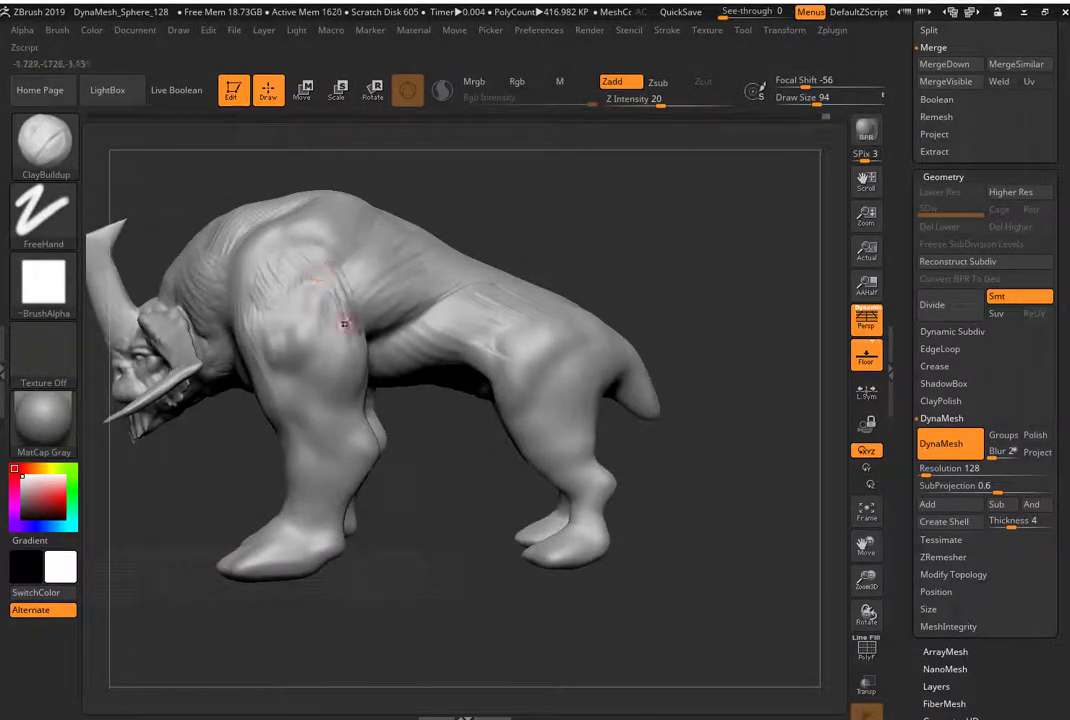
Define the front leg muscles and build up the chest and belly with ClayBuildup at draw sizes 94 and 182.
{"action": "right_click_drag", "start_coordinate": [344, 324], "coordinate": [293, 327]}
{"action": "mouse_move", "coordinate": [307, 410]}
{"action": "right_mouse_down"}
{"action": "mouse_move", "coordinate": [310, 382]}
{"action": "mouse_move", "coordinate": [278, 427]}
{"action": "mouse_move", "coordinate": [405, 378]}
{"action": "mouse_move", "coordinate": [130, 372]}
{"action": "mouse_move", "coordinate": [259, 318]}
{"action": "right_mouse_up"}
{"action": "right_click_drag", "start_coordinate": [179, 389], "coordinate": [232, 437]}
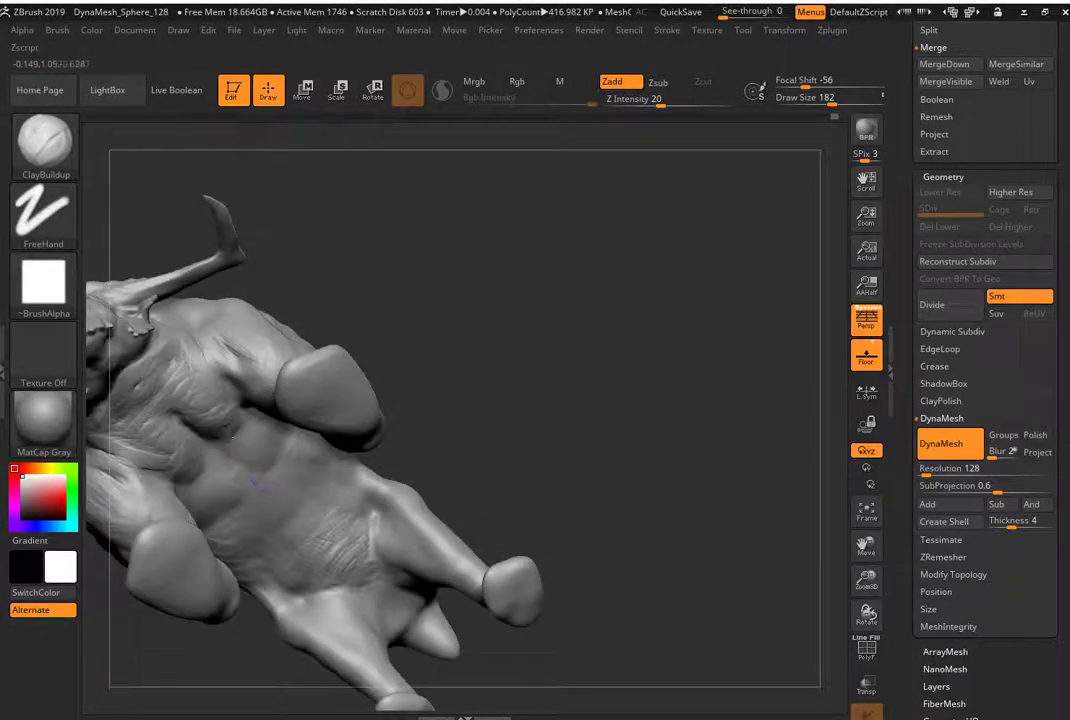
{"action": "mouse_move", "coordinate": [291, 541]}
{"action": "right_mouse_down"}
{"action": "mouse_move", "coordinate": [352, 505]}
{"action": "mouse_move", "coordinate": [344, 500]}
{"action": "right_mouse_up"}
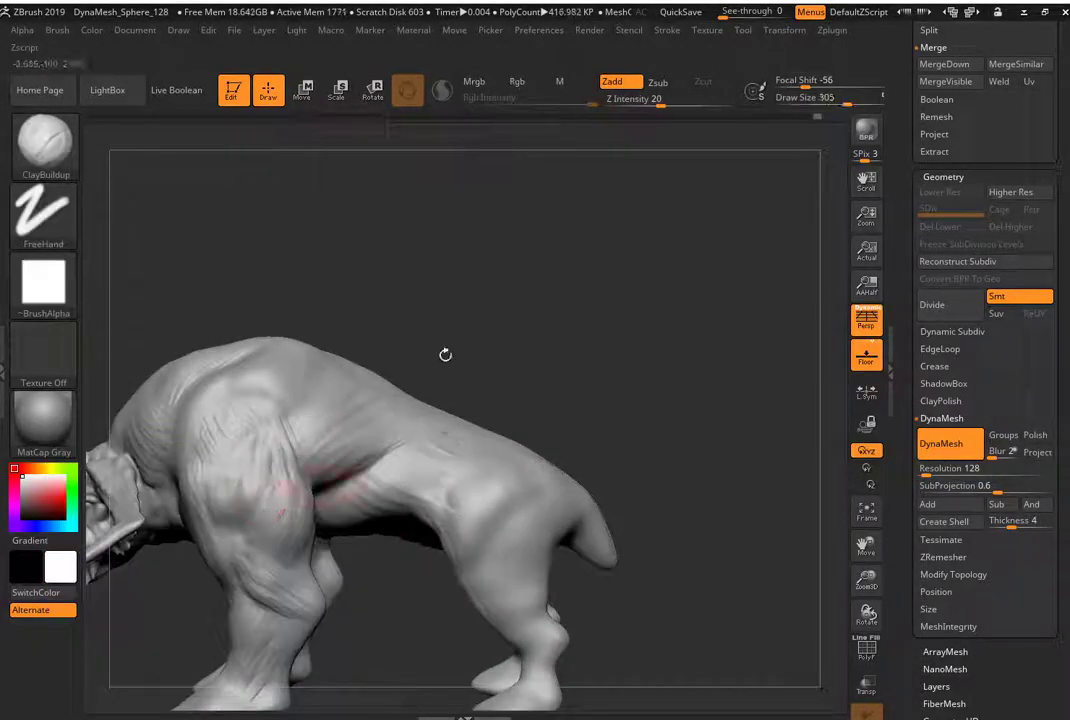
Refine the muscles on the front legs and around the elbows with ClayBuildup at draw size 154.
{"action": "right_click_drag", "start_coordinate": [445, 354], "coordinate": [332, 358], "text": "shift"}
{"action": "mouse_move", "coordinate": [475, 565]}
{"action": "right_mouse_down"}
{"action": "mouse_move", "coordinate": [382, 561]}
{"action": "mouse_move", "coordinate": [621, 234]}
{"action": "mouse_move", "coordinate": [430, 384]}
{"action": "mouse_move", "coordinate": [677, 430]}
{"action": "mouse_move", "coordinate": [540, 510]}
{"action": "mouse_move", "coordinate": [454, 540]}
{"action": "mouse_move", "coordinate": [527, 492]}
{"action": "mouse_move", "coordinate": [506, 526]}
{"action": "mouse_move", "coordinate": [545, 525]}
{"action": "right_mouse_up"}
{"action": "key", "text": "b"}
{"action": "key", "text": "c"}
{"action": "key", "text": "b"}
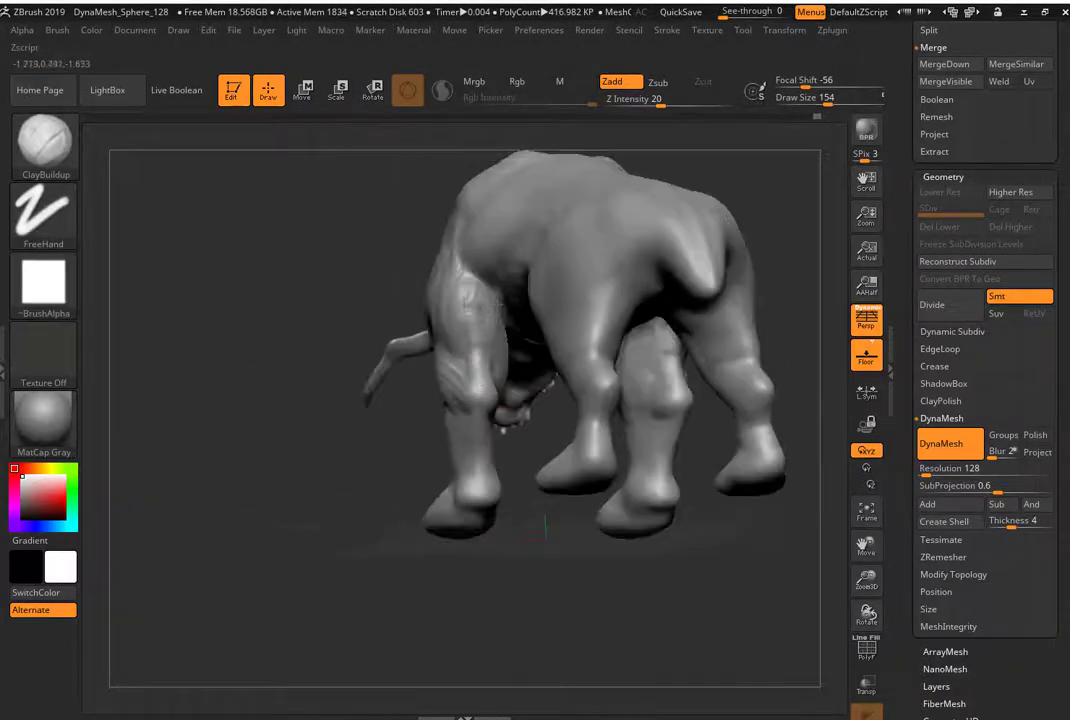
{"action": "mouse_move", "coordinate": [470, 343]}
{"action": "right_mouse_down"}
{"action": "mouse_move", "coordinate": [513, 282]}
{"action": "mouse_move", "coordinate": [508, 306]}
{"action": "right_mouse_up"}
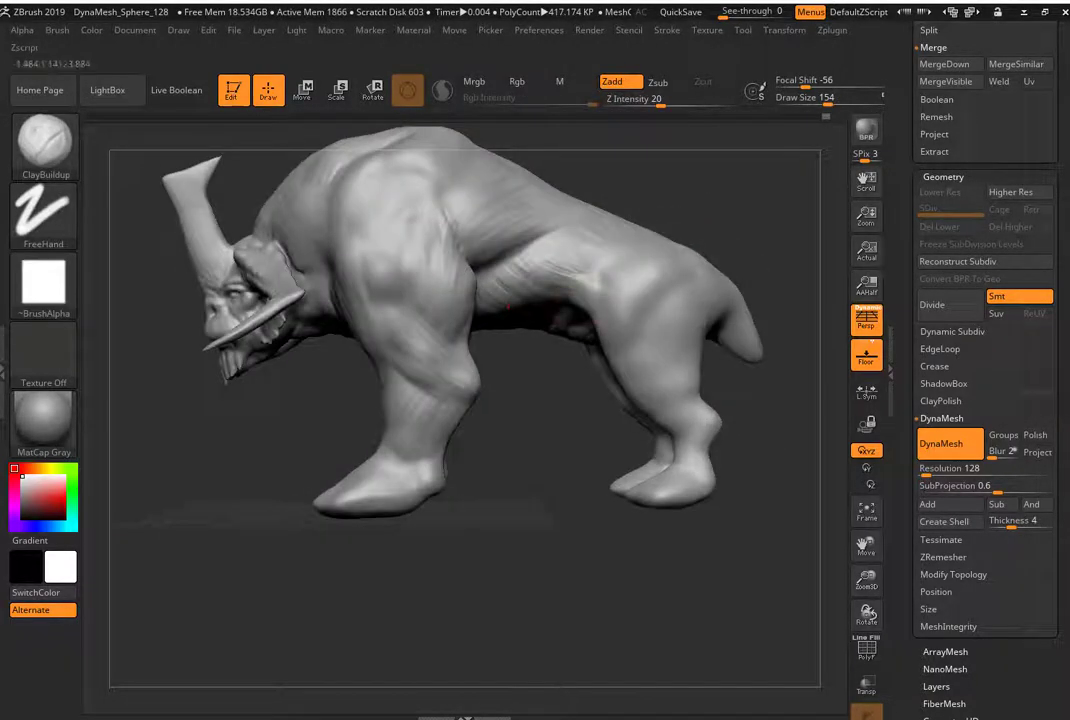
Adjust the creature's outline with SnakeHook and switch back to ClayBuildup.
{"action": "mouse_move", "coordinate": [415, 430]}
{"action": "right_mouse_down"}
{"action": "mouse_move", "coordinate": [480, 438]}
{"action": "mouse_move", "coordinate": [480, 390]}
{"action": "mouse_move", "coordinate": [545, 425]}
{"action": "mouse_move", "coordinate": [528, 566]}
{"action": "mouse_move", "coordinate": [620, 545]}
{"action": "right_mouse_up"}
{"action": "key", "text": "b"}
{"action": "key", "text": "s"}
{"action": "key", "text": "h"}
{"action": "key", "text": "b"}
{"action": "key", "text": "c"}
{"action": "key", "text": "b"}
{"action": "key", "text": "b"}
Mask everything behind the head with MaskLasso and reposition the unmasked head relative to the body.
{"action": "right_click_drag", "start_coordinate": [363, 326], "coordinate": [605, 252]}
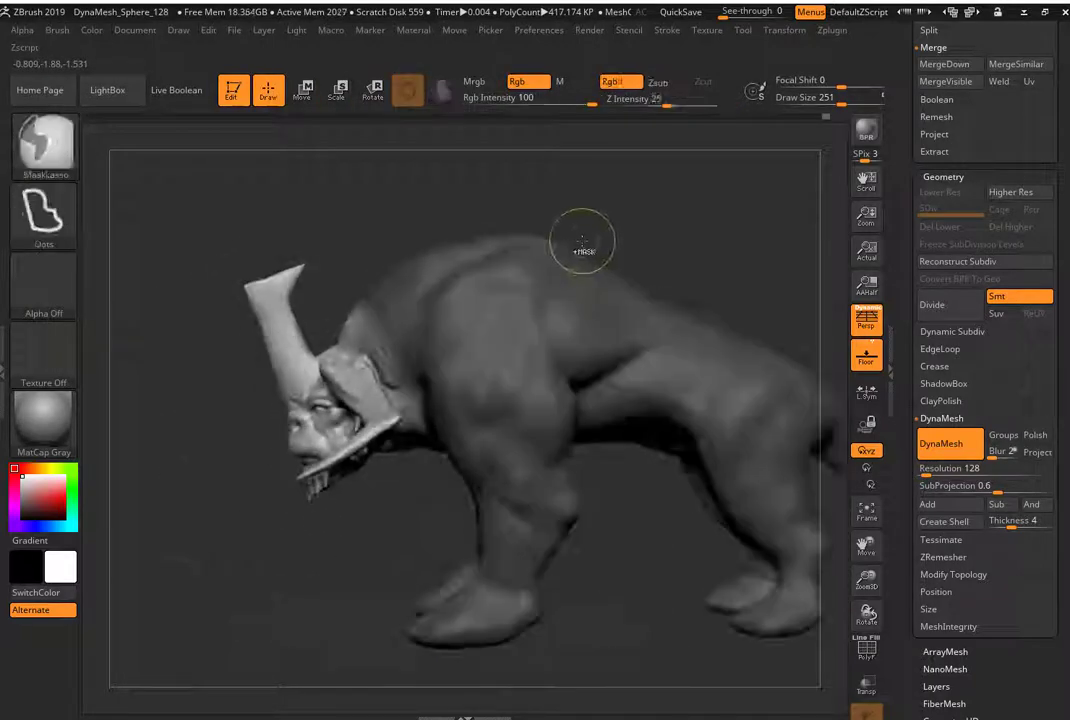
{"action": "mouse_move", "coordinate": [585, 239]}
{"action": "right_mouse_down"}
{"action": "mouse_move", "coordinate": [428, 478]}
{"action": "mouse_move", "coordinate": [470, 470]}
{"action": "mouse_move", "coordinate": [380, 400]}
{"action": "right_mouse_up"}
{"action": "key", "text": "w"}
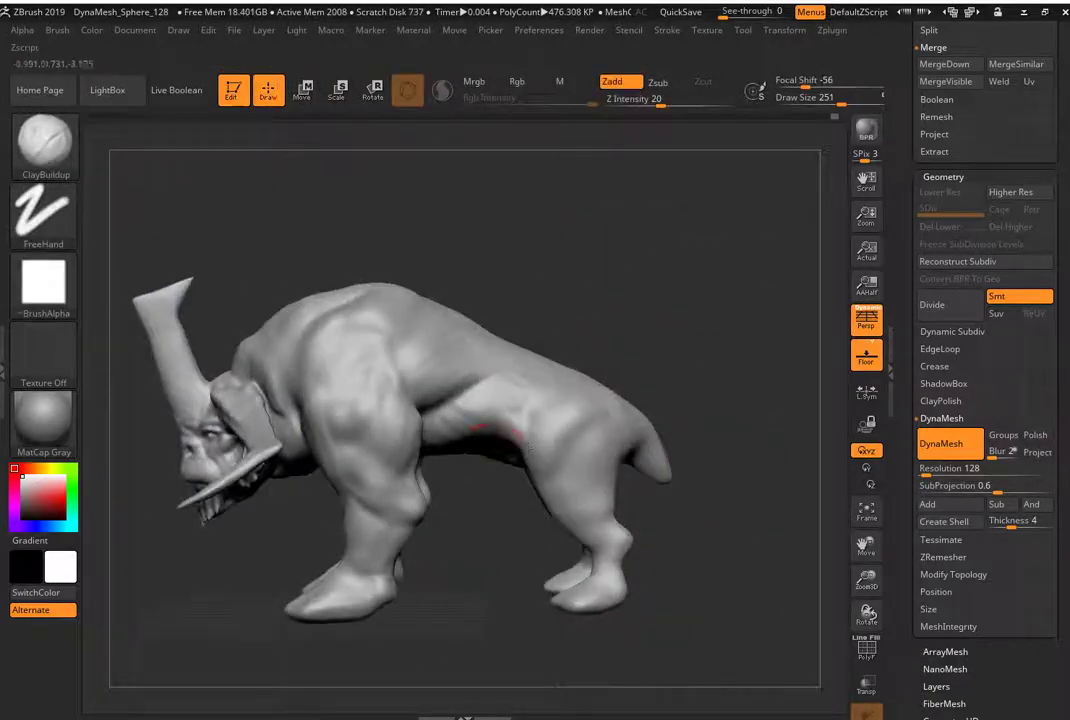
Build up the hip, thigh and flank muscles with ClayBuildup at draw sizes 251 and 149.
{"action": "right_click_drag", "start_coordinate": [612, 404], "coordinate": [494, 445]}
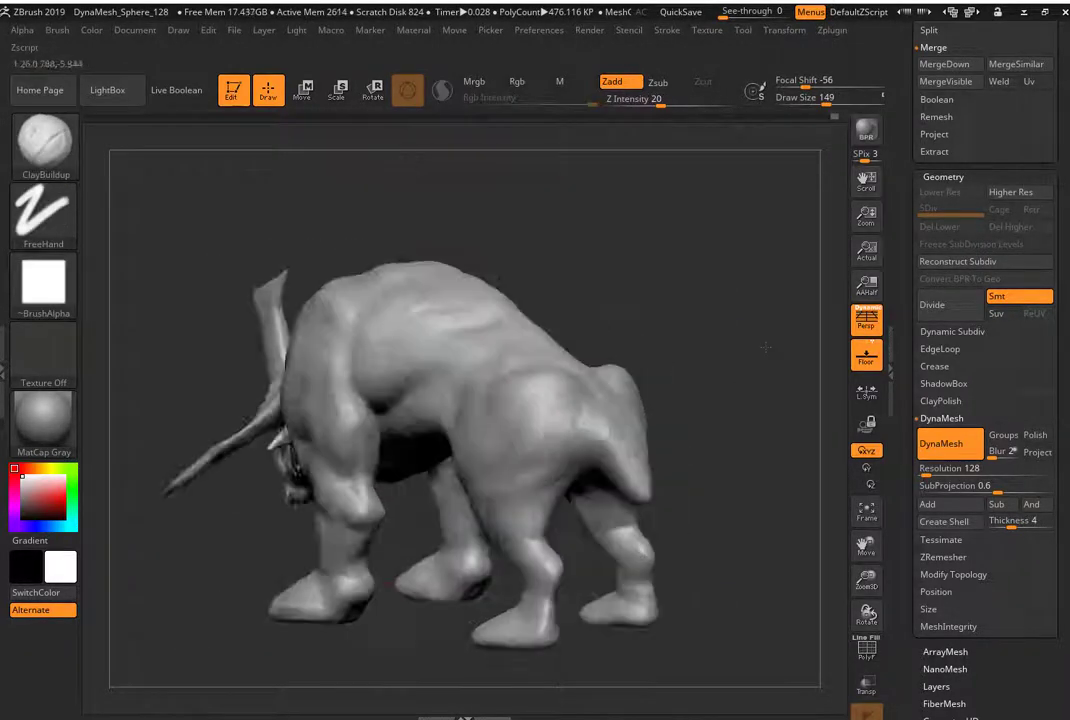
{"action": "left_click_drag", "start_coordinate": [765, 347], "coordinate": [675, 287]}
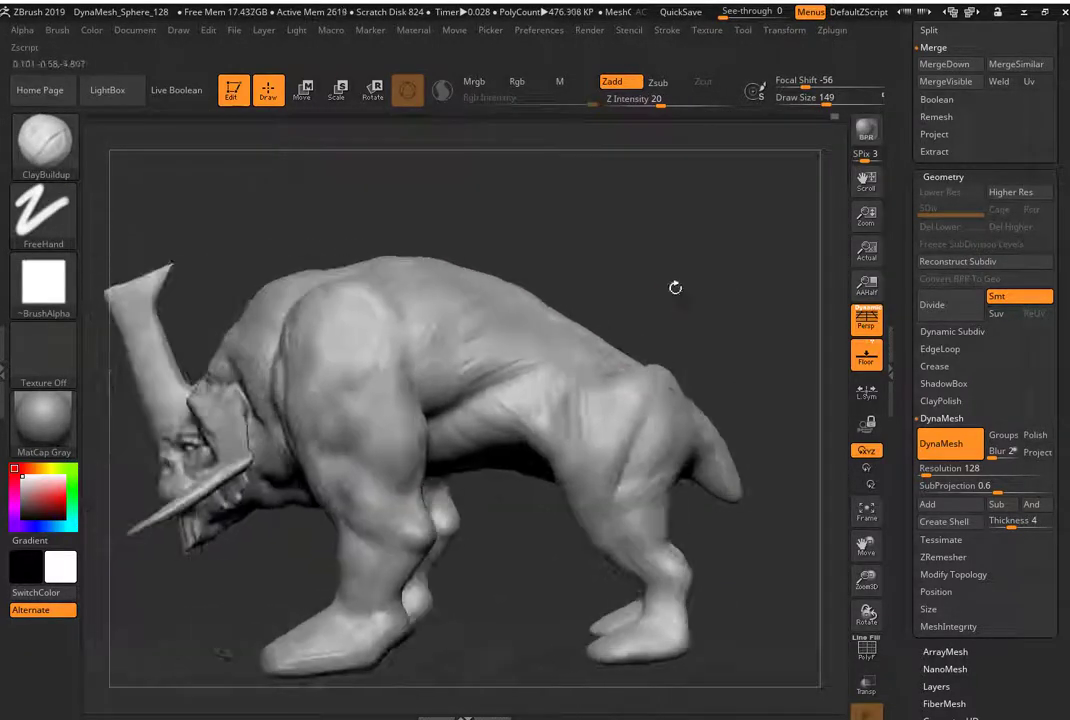